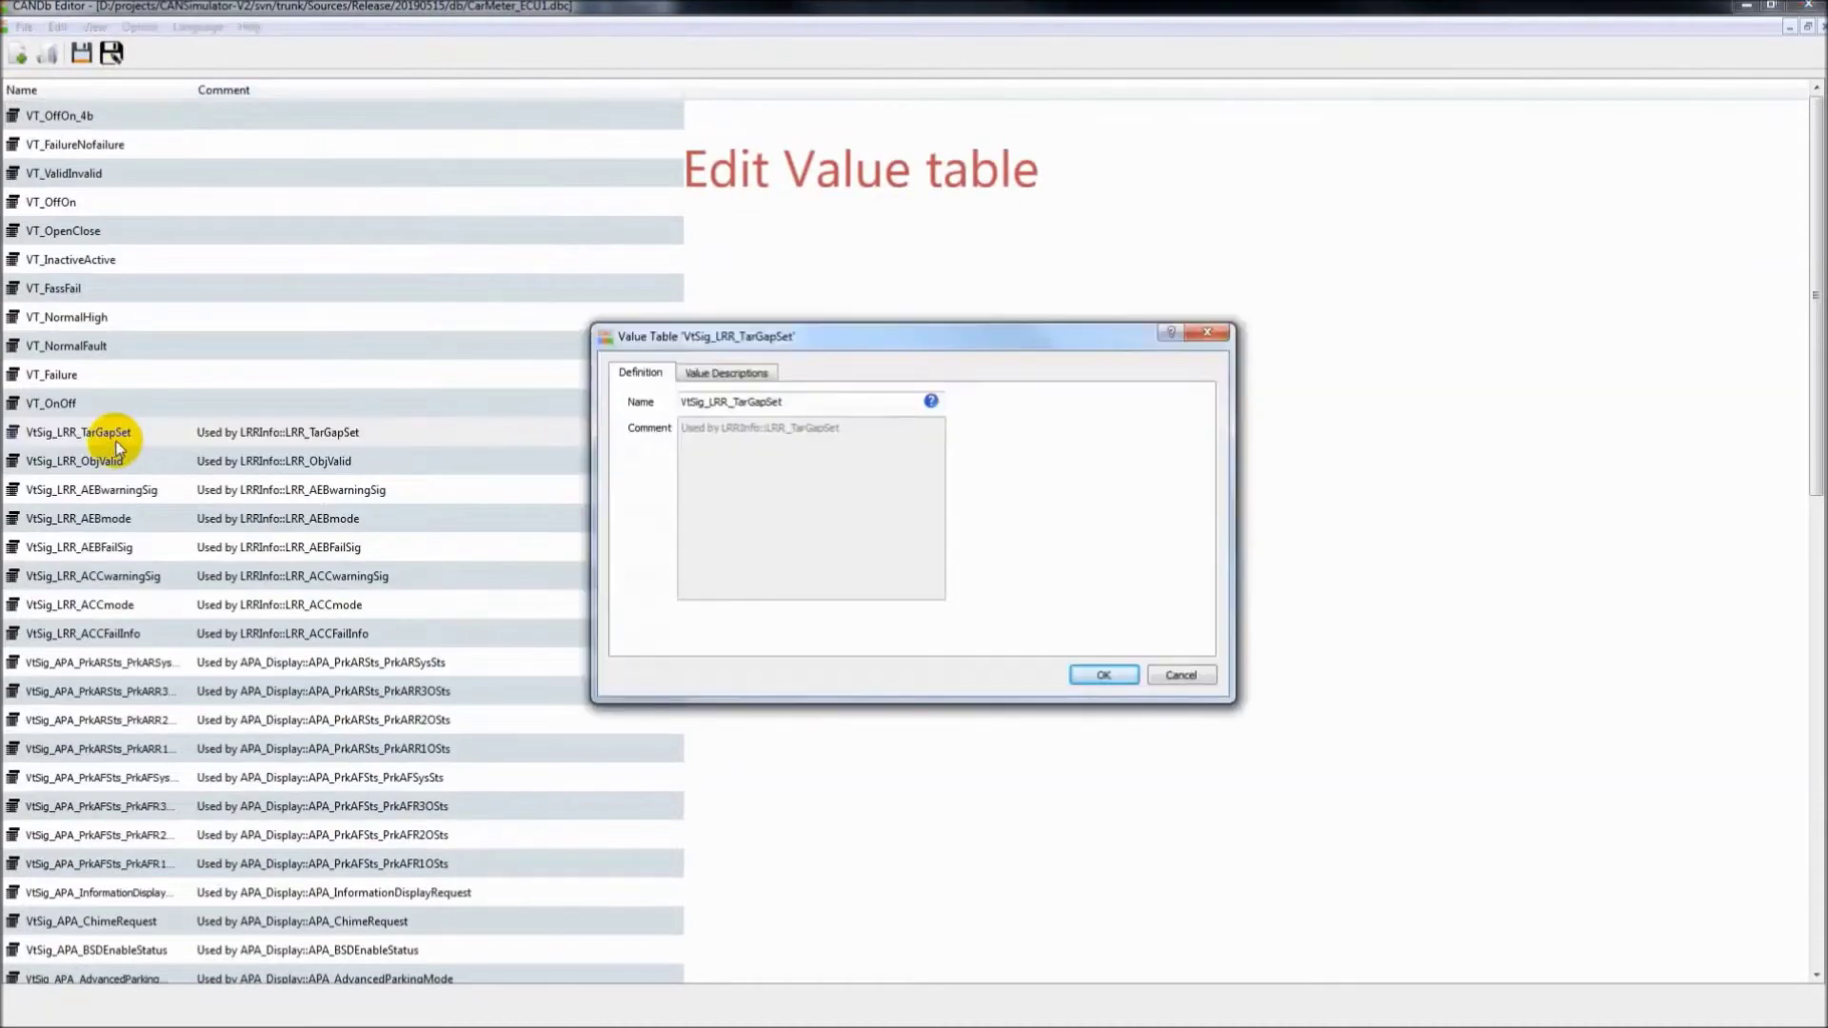
- Close the value table definition, open the EngSpeed environment variable and examine its type options, value table options and assigned nodes
left_click(1095, 675)
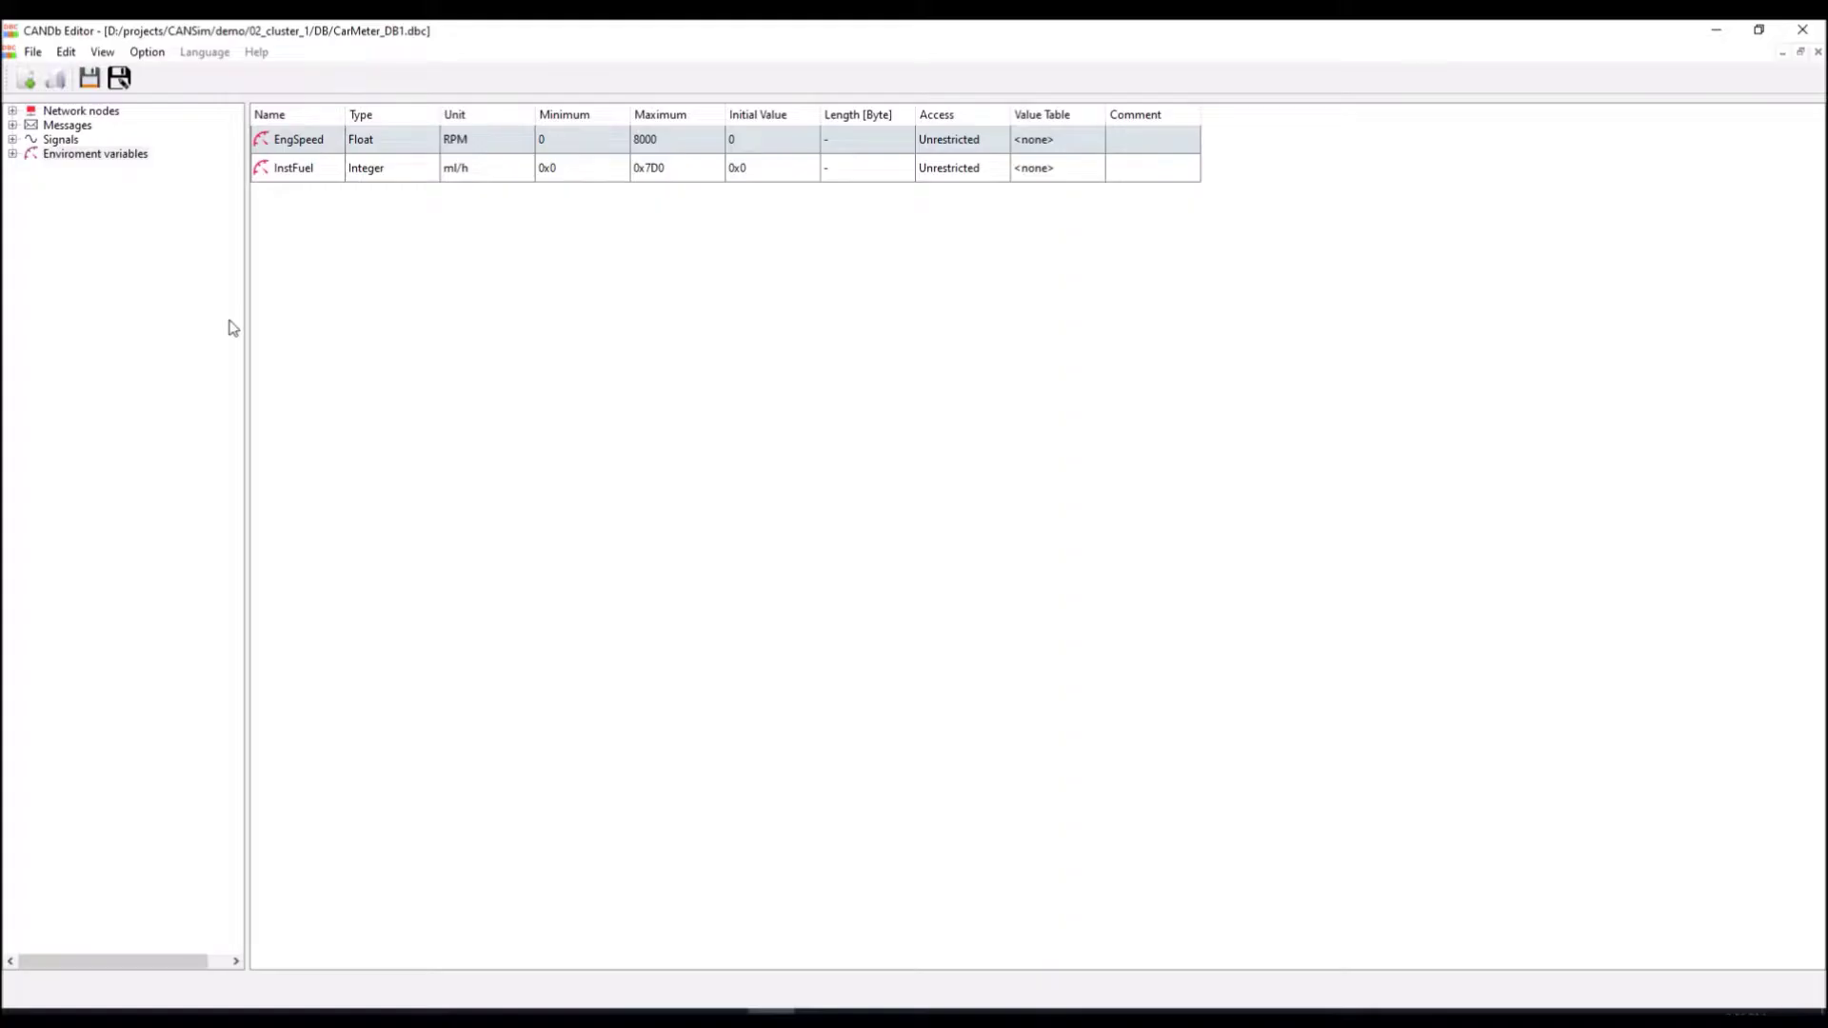
left_click(57, 158)
double_click(333, 139)
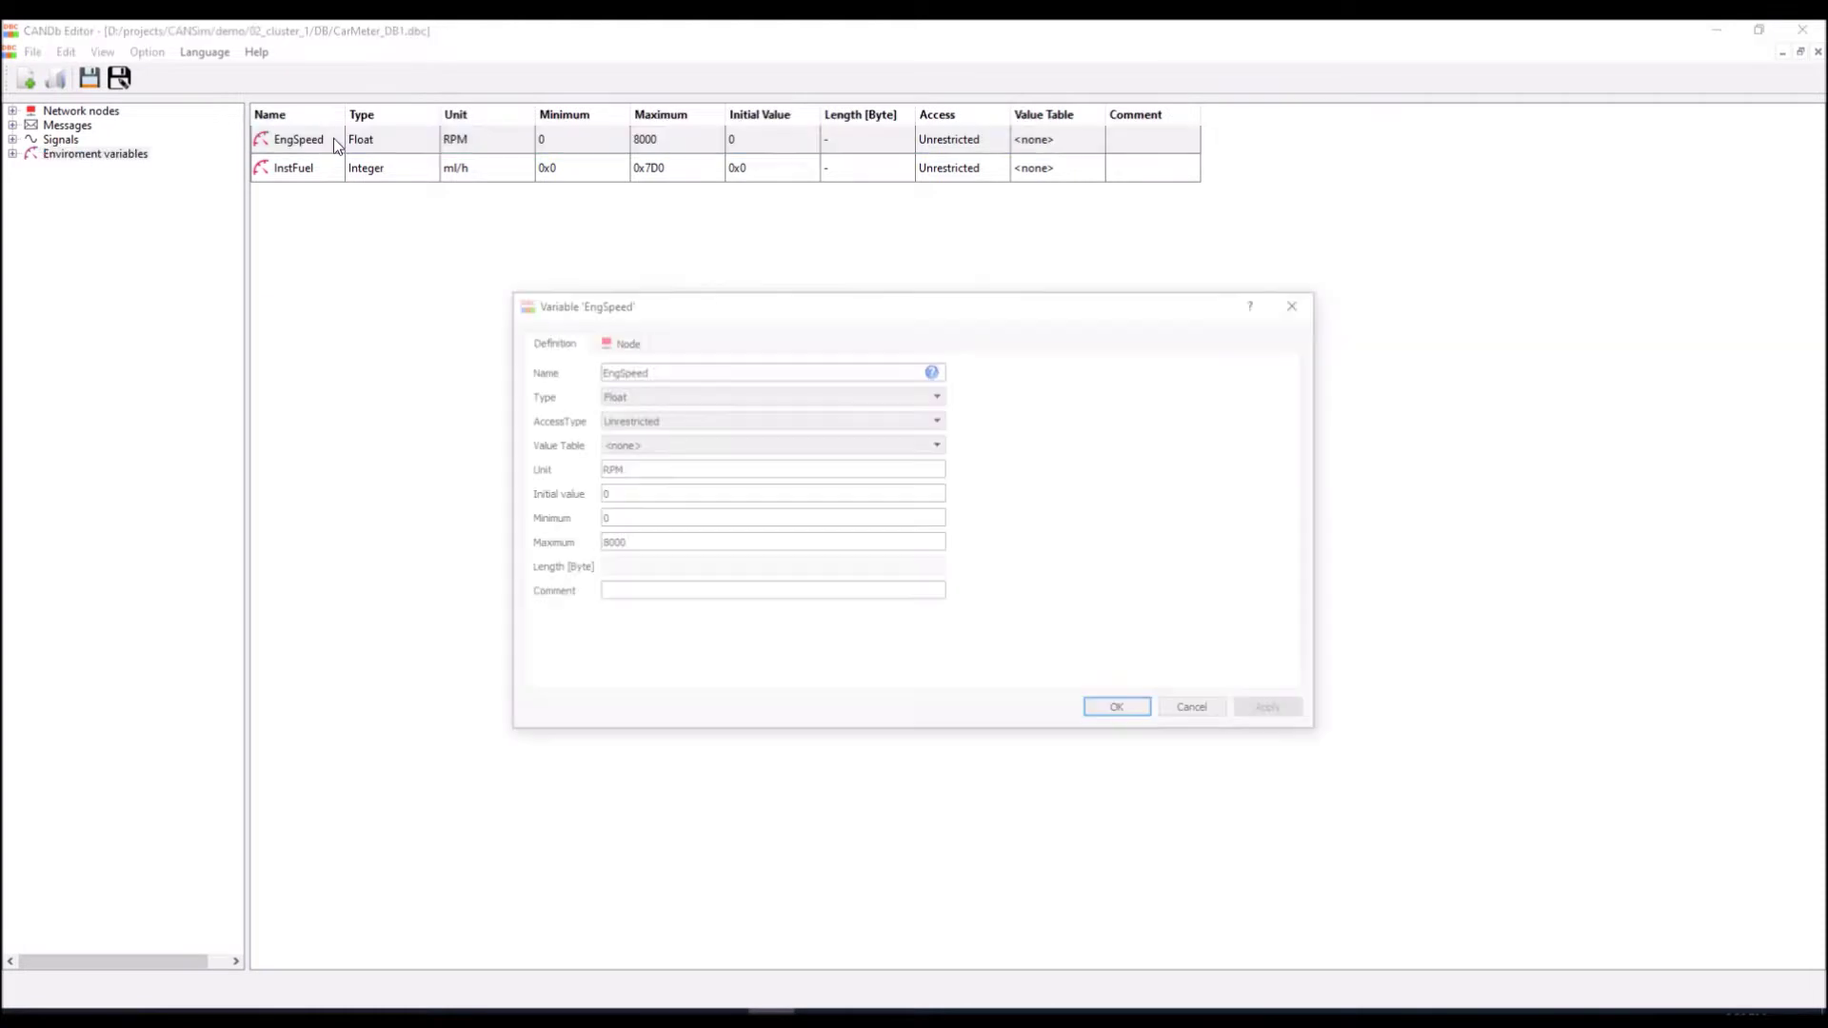
left_click(759, 398)
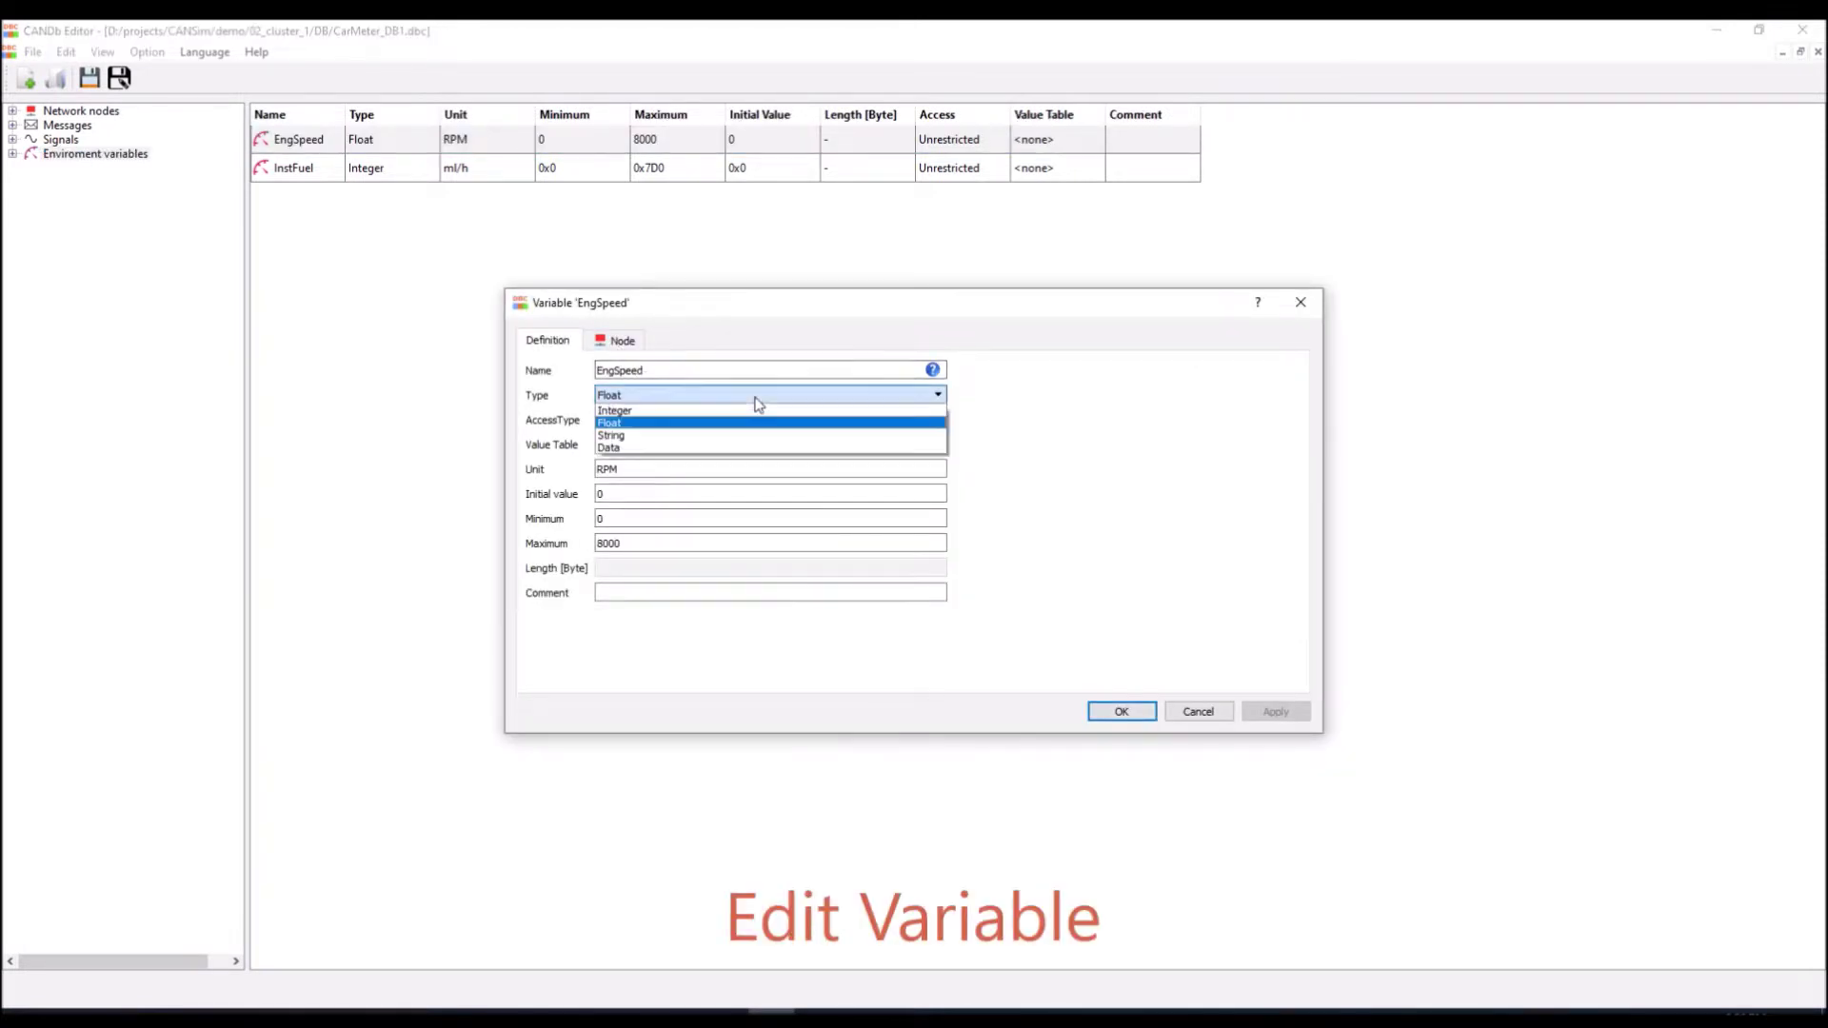
left_click(1043, 430)
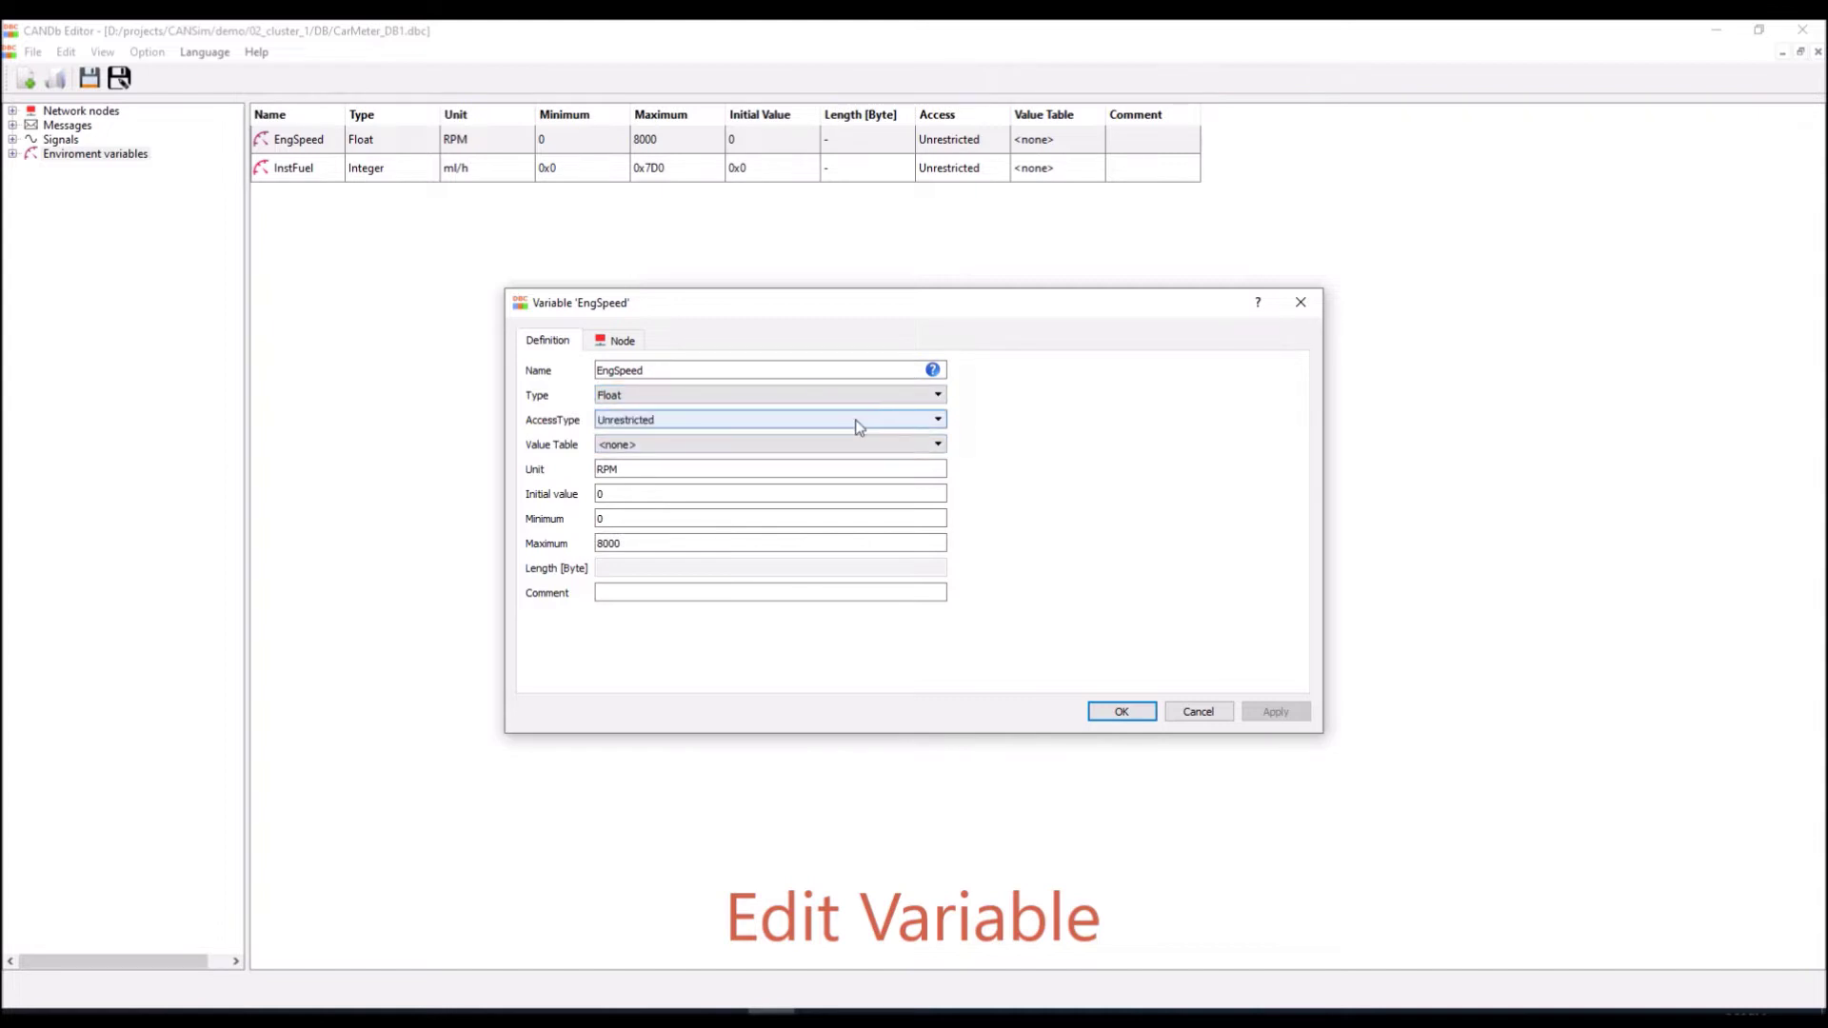
left_click(882, 443)
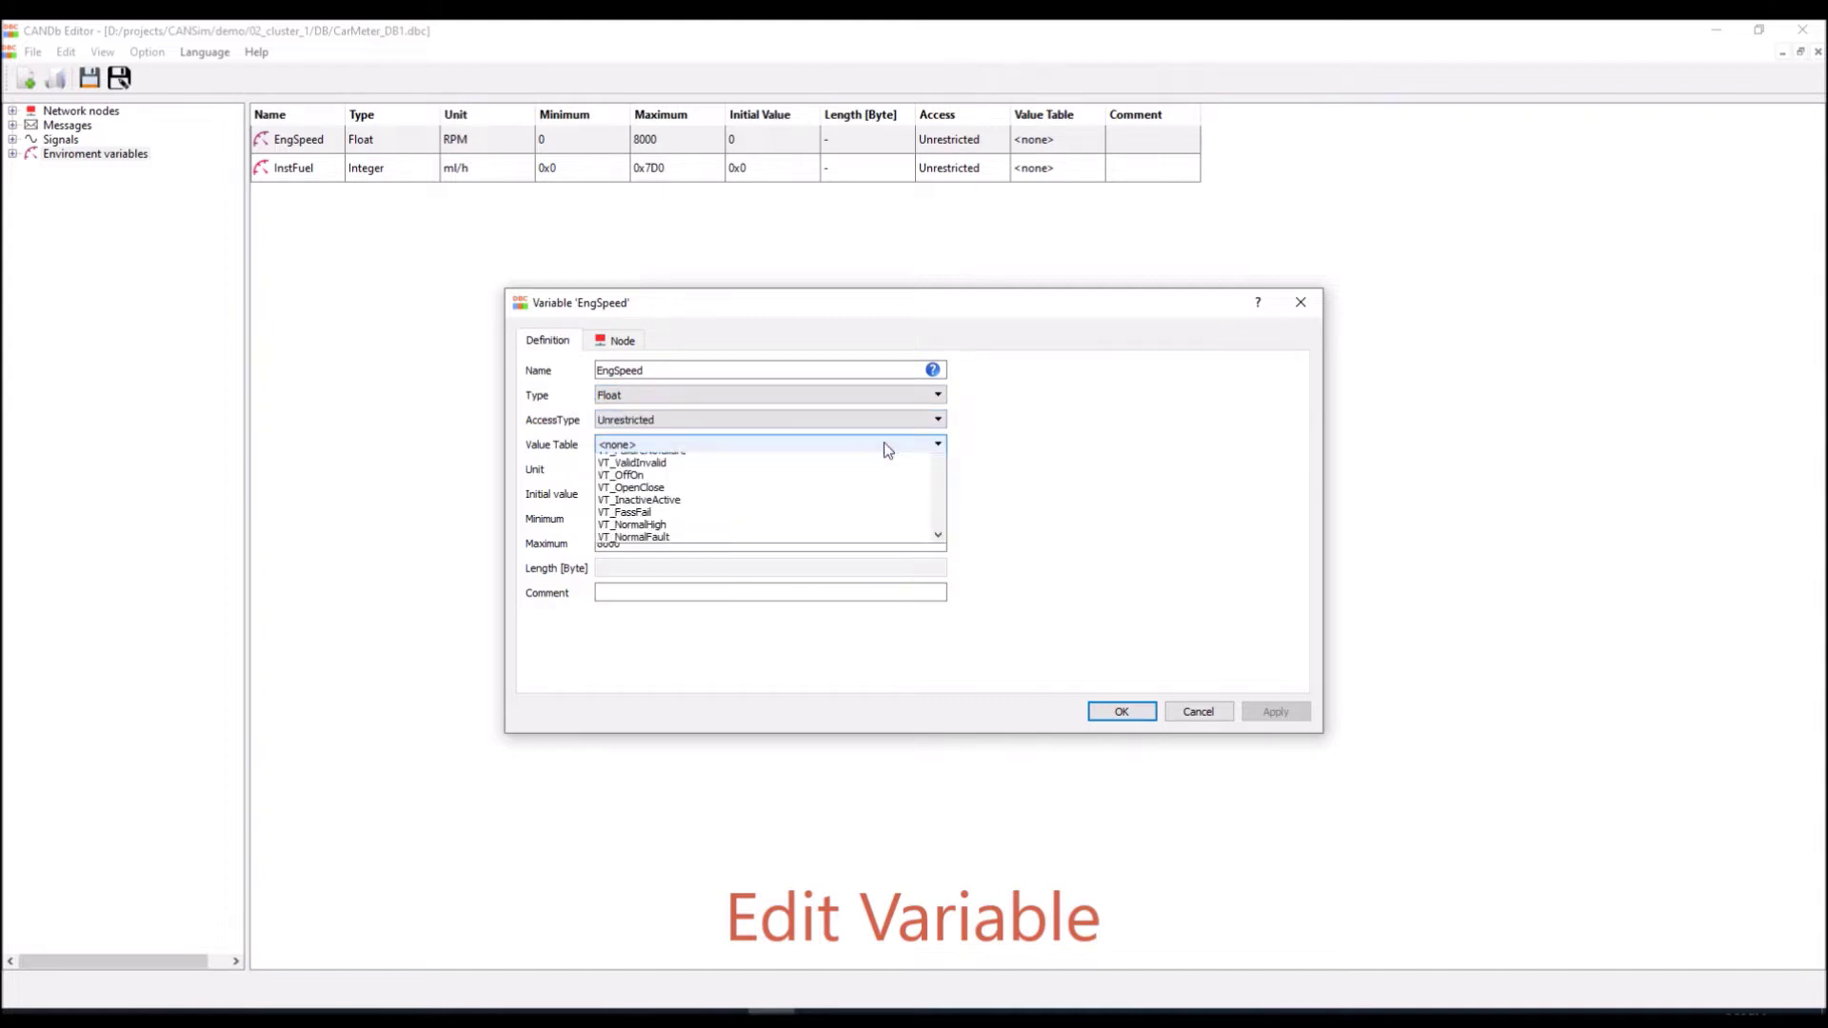
left_click(1051, 455)
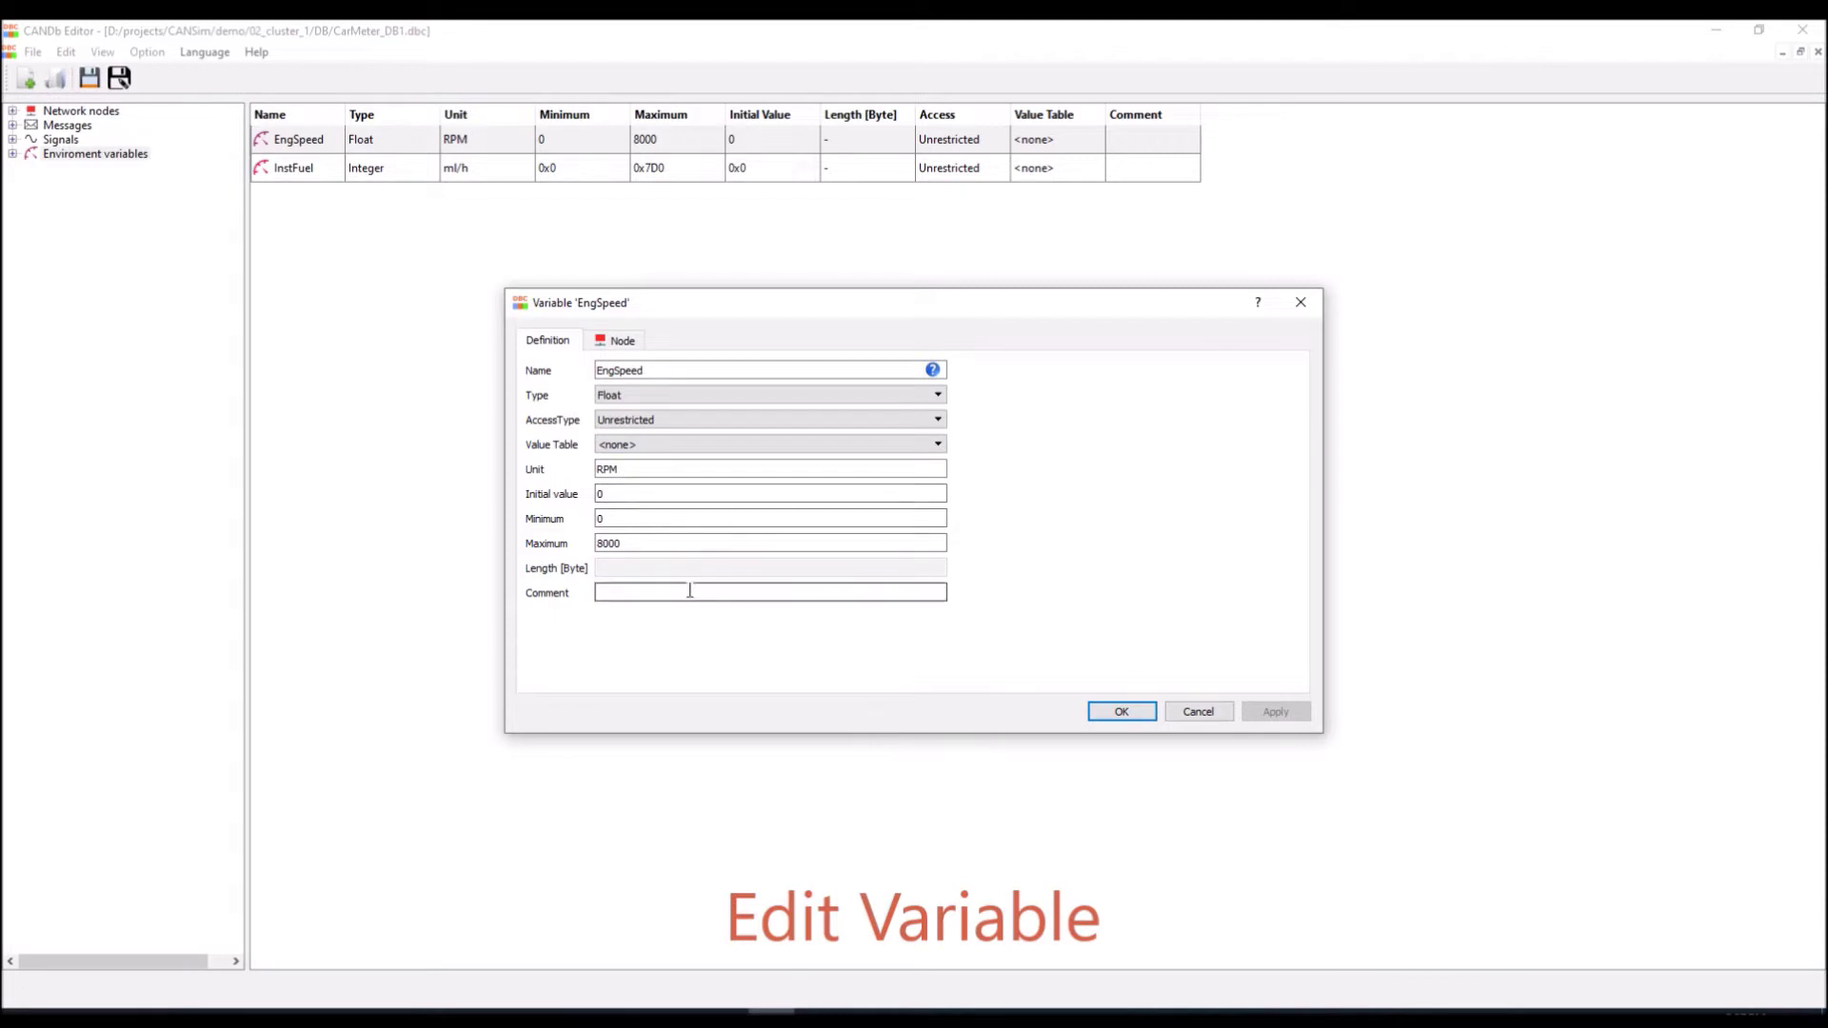
left_click(617, 341)
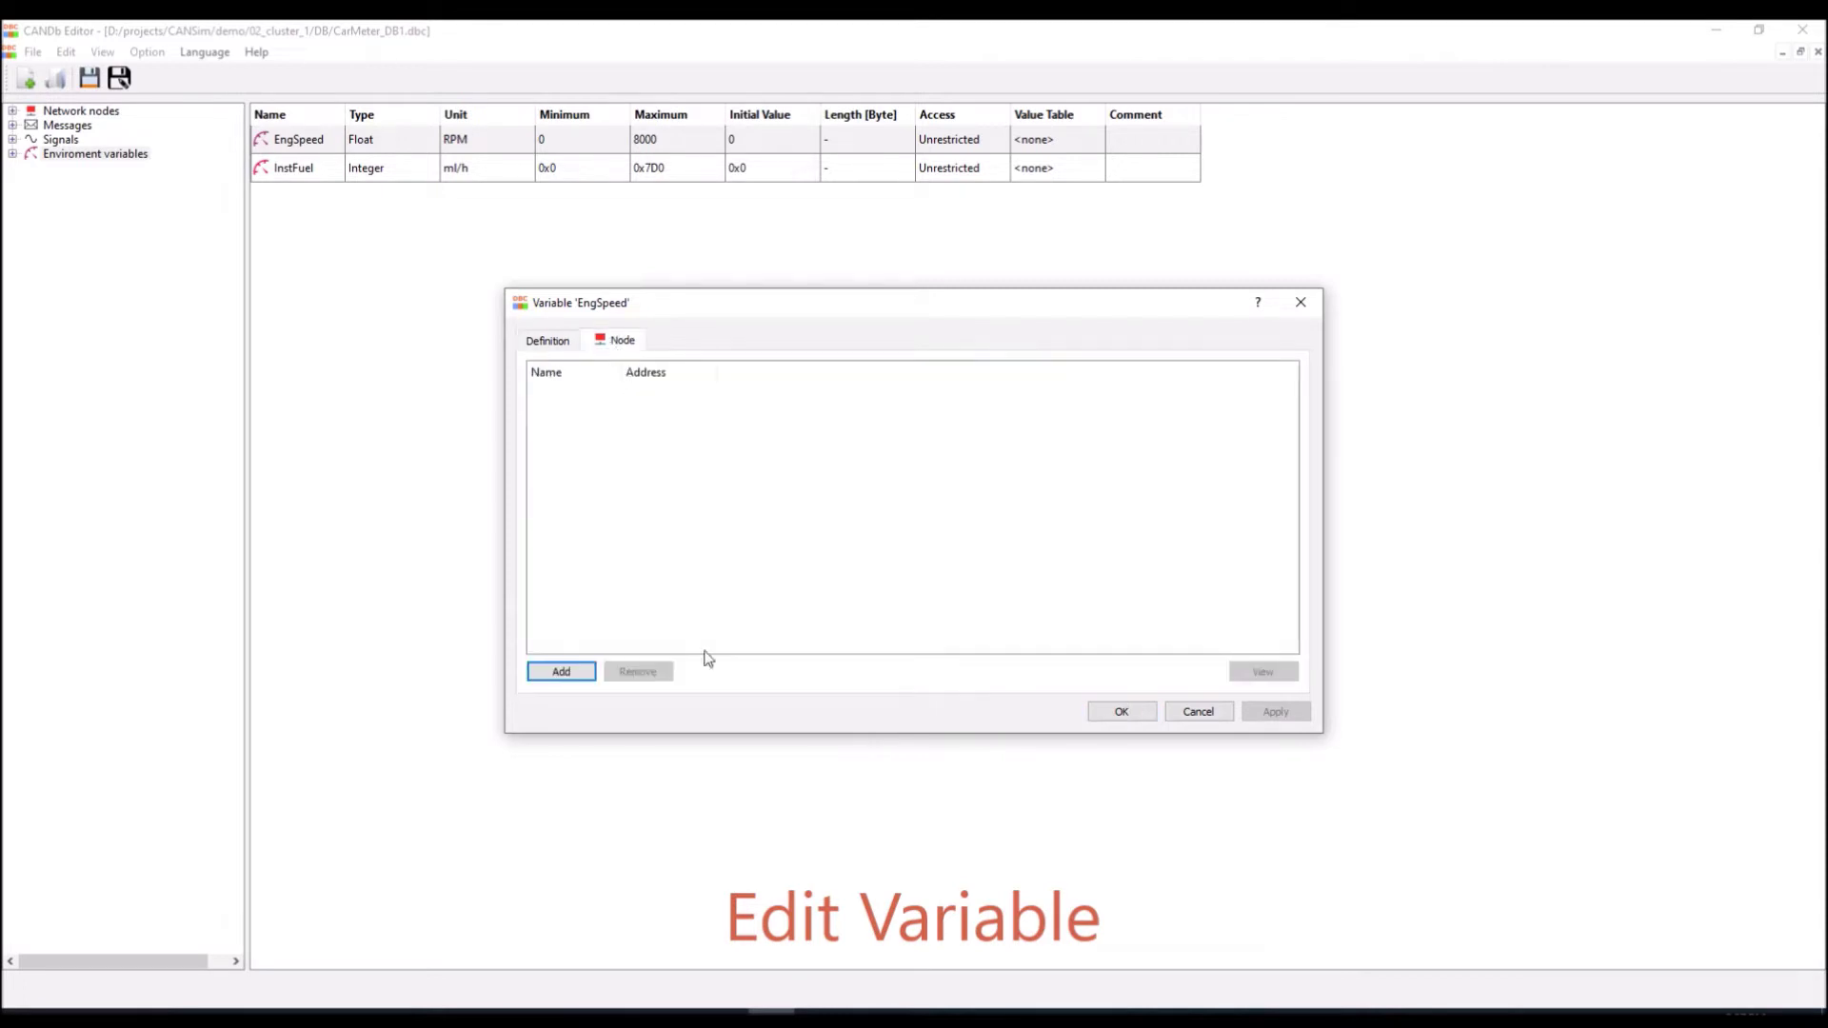
left_click(1114, 712)
- Add a new environment variable named VehicleSpeed with type Float and a maximum of 300
left_click(292, 178)
right_click(95, 154)
left_click(143, 168)
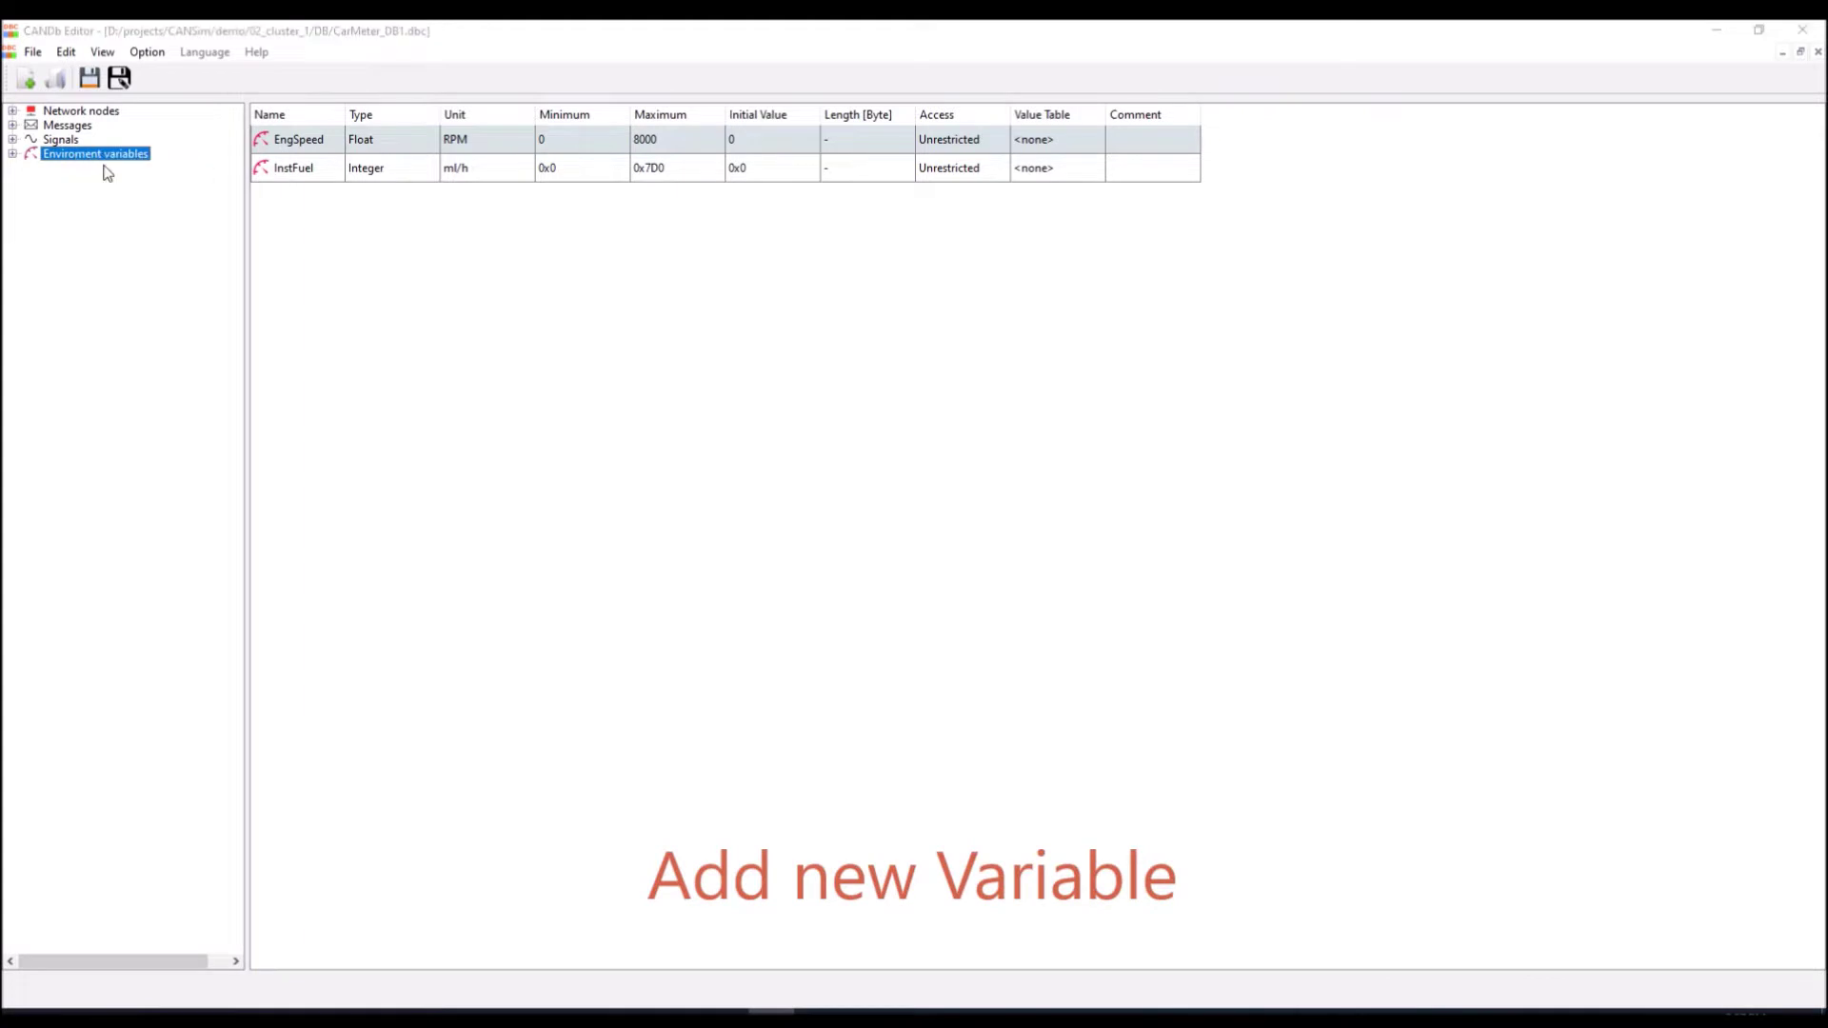
double_click(695, 373)
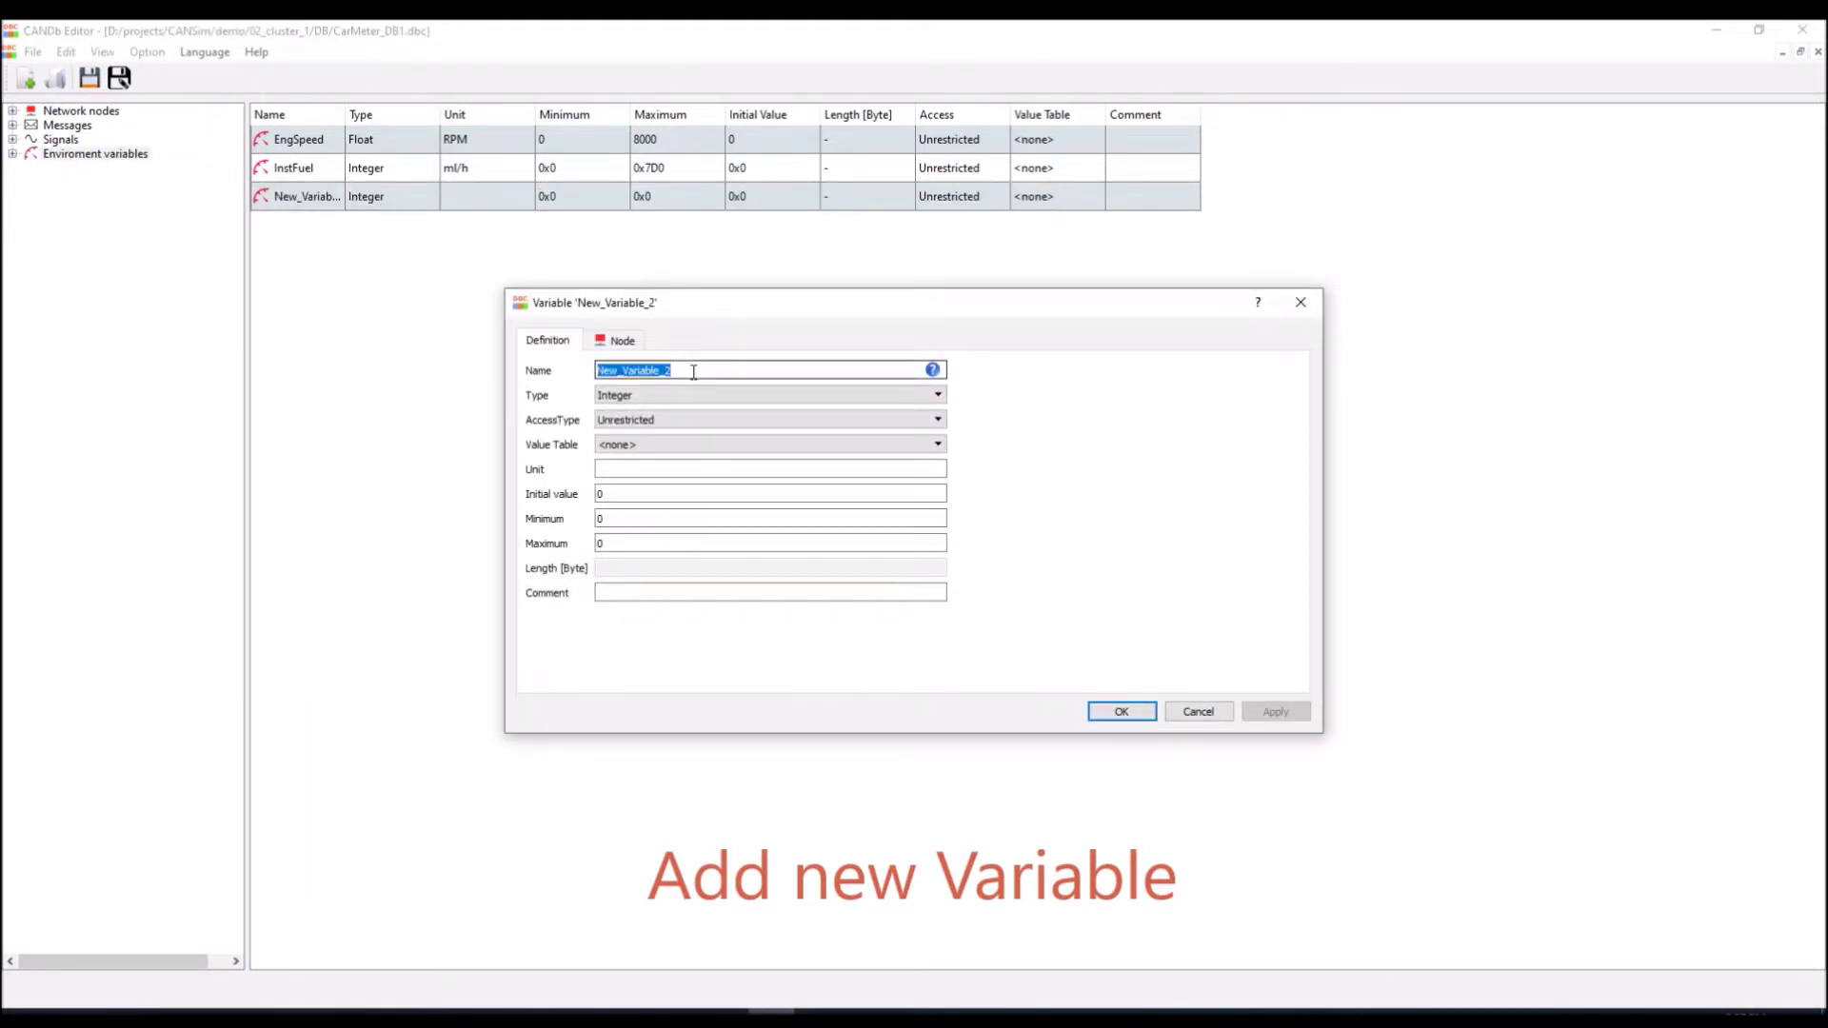
type("VehicleSpeed")
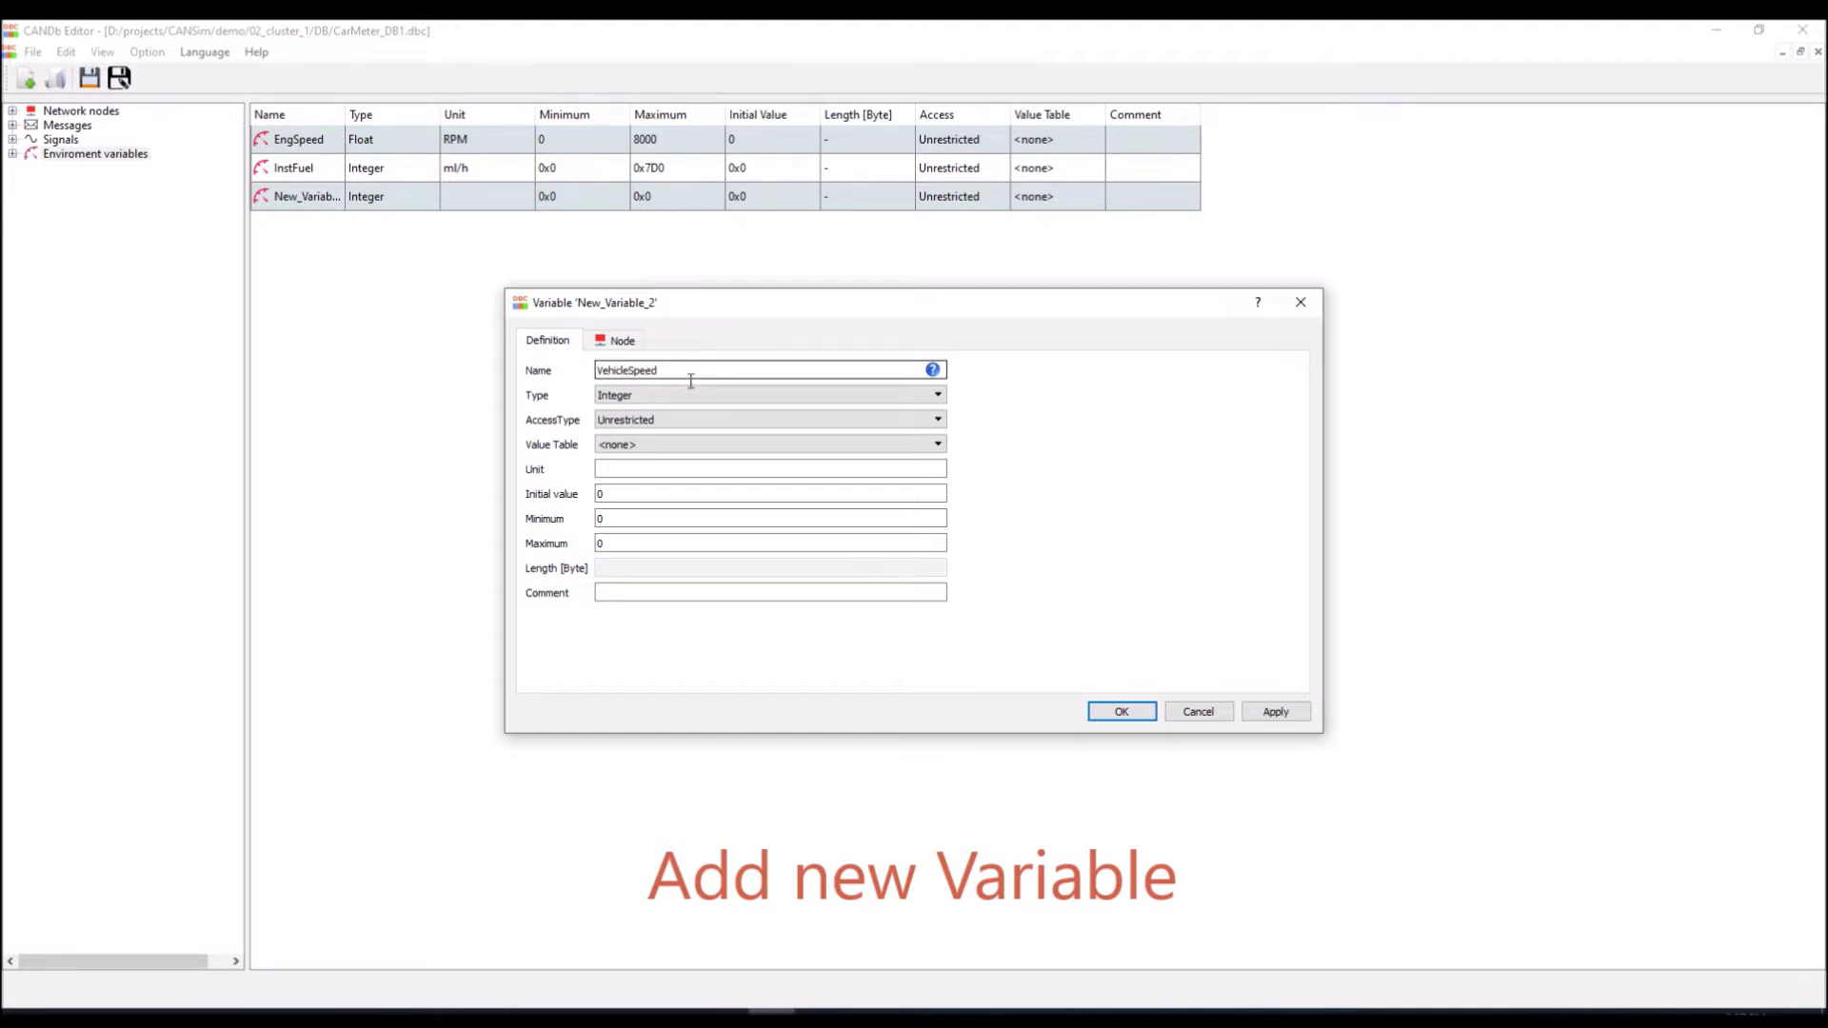
left_click(688, 396)
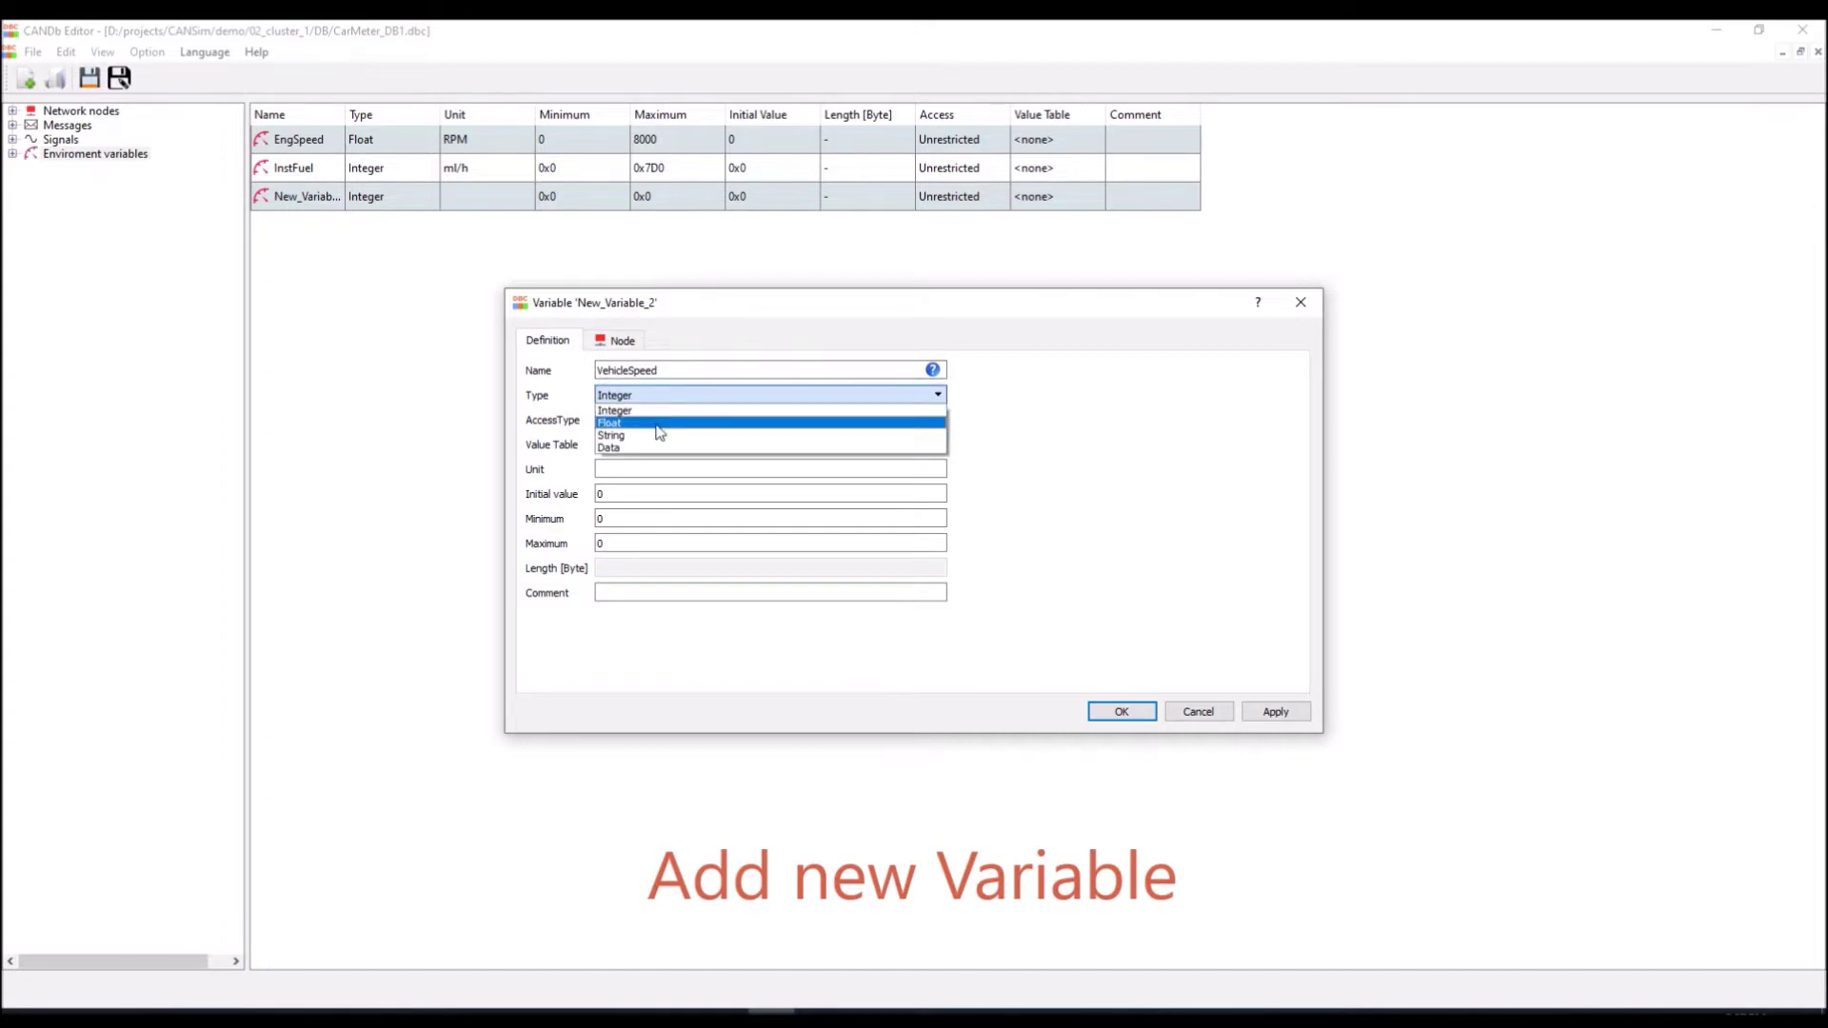
left_click(657, 426)
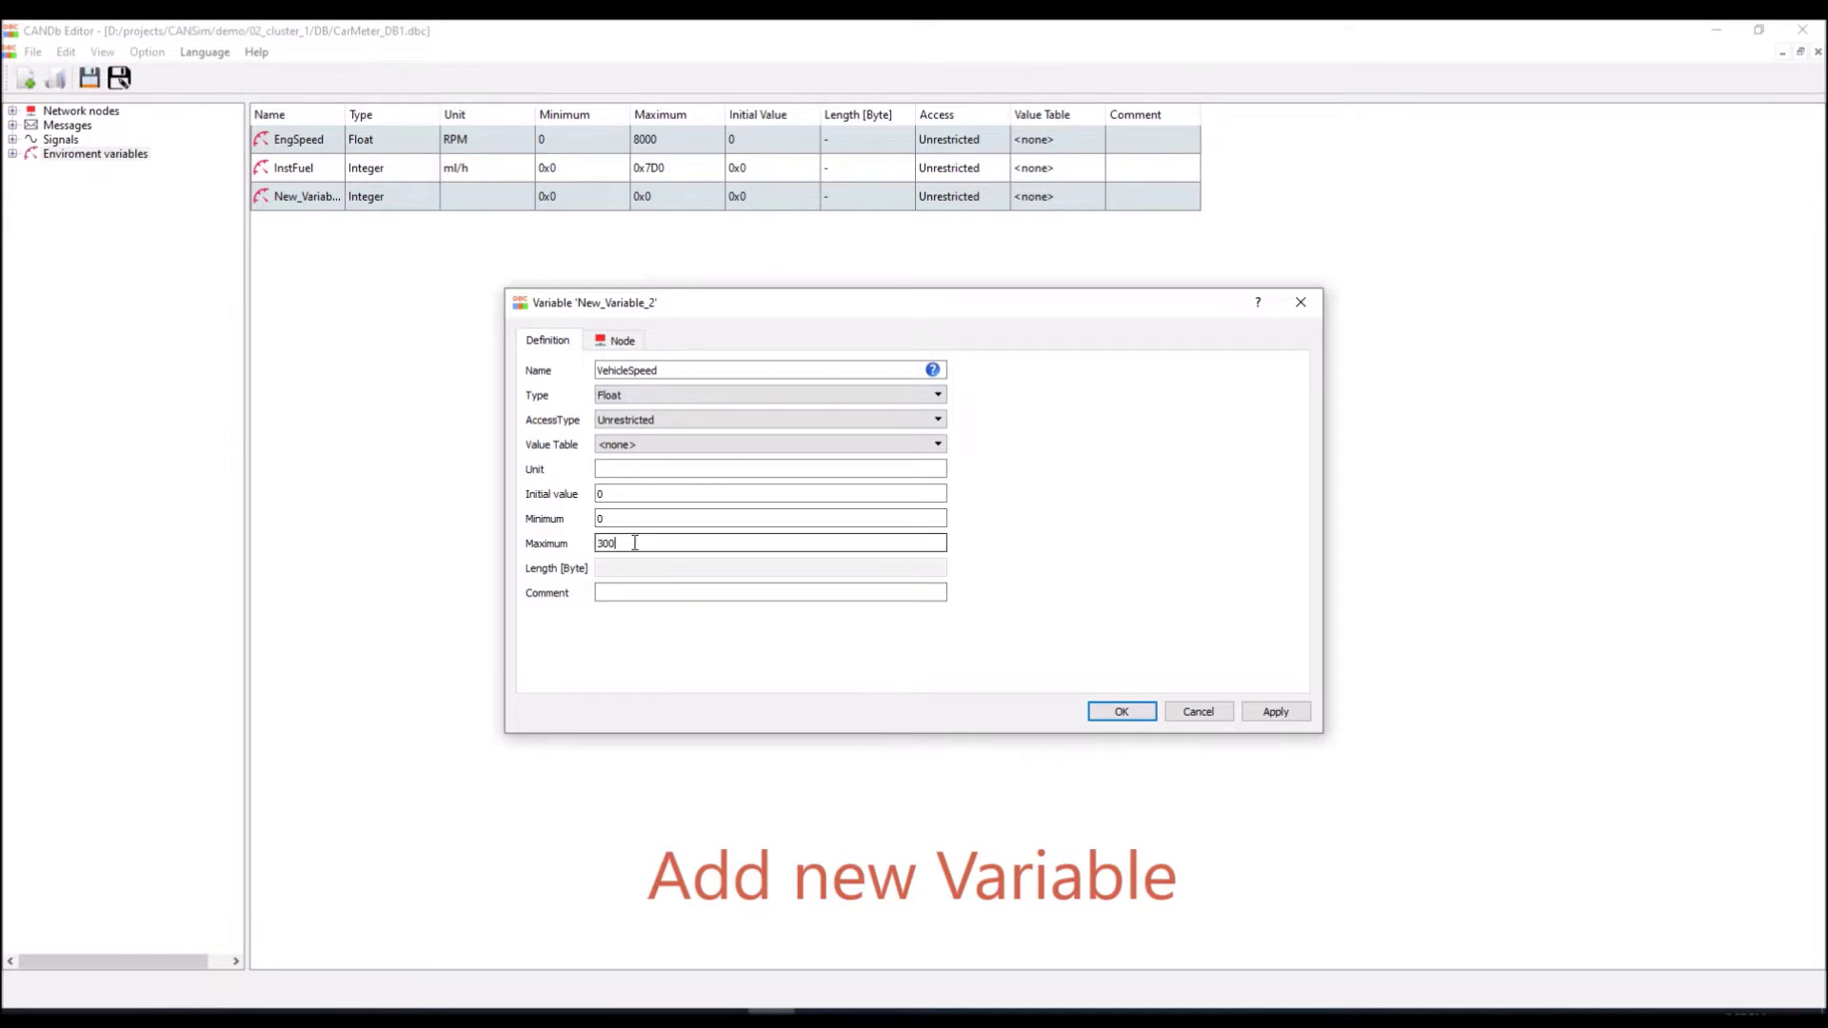
left_click(625, 471)
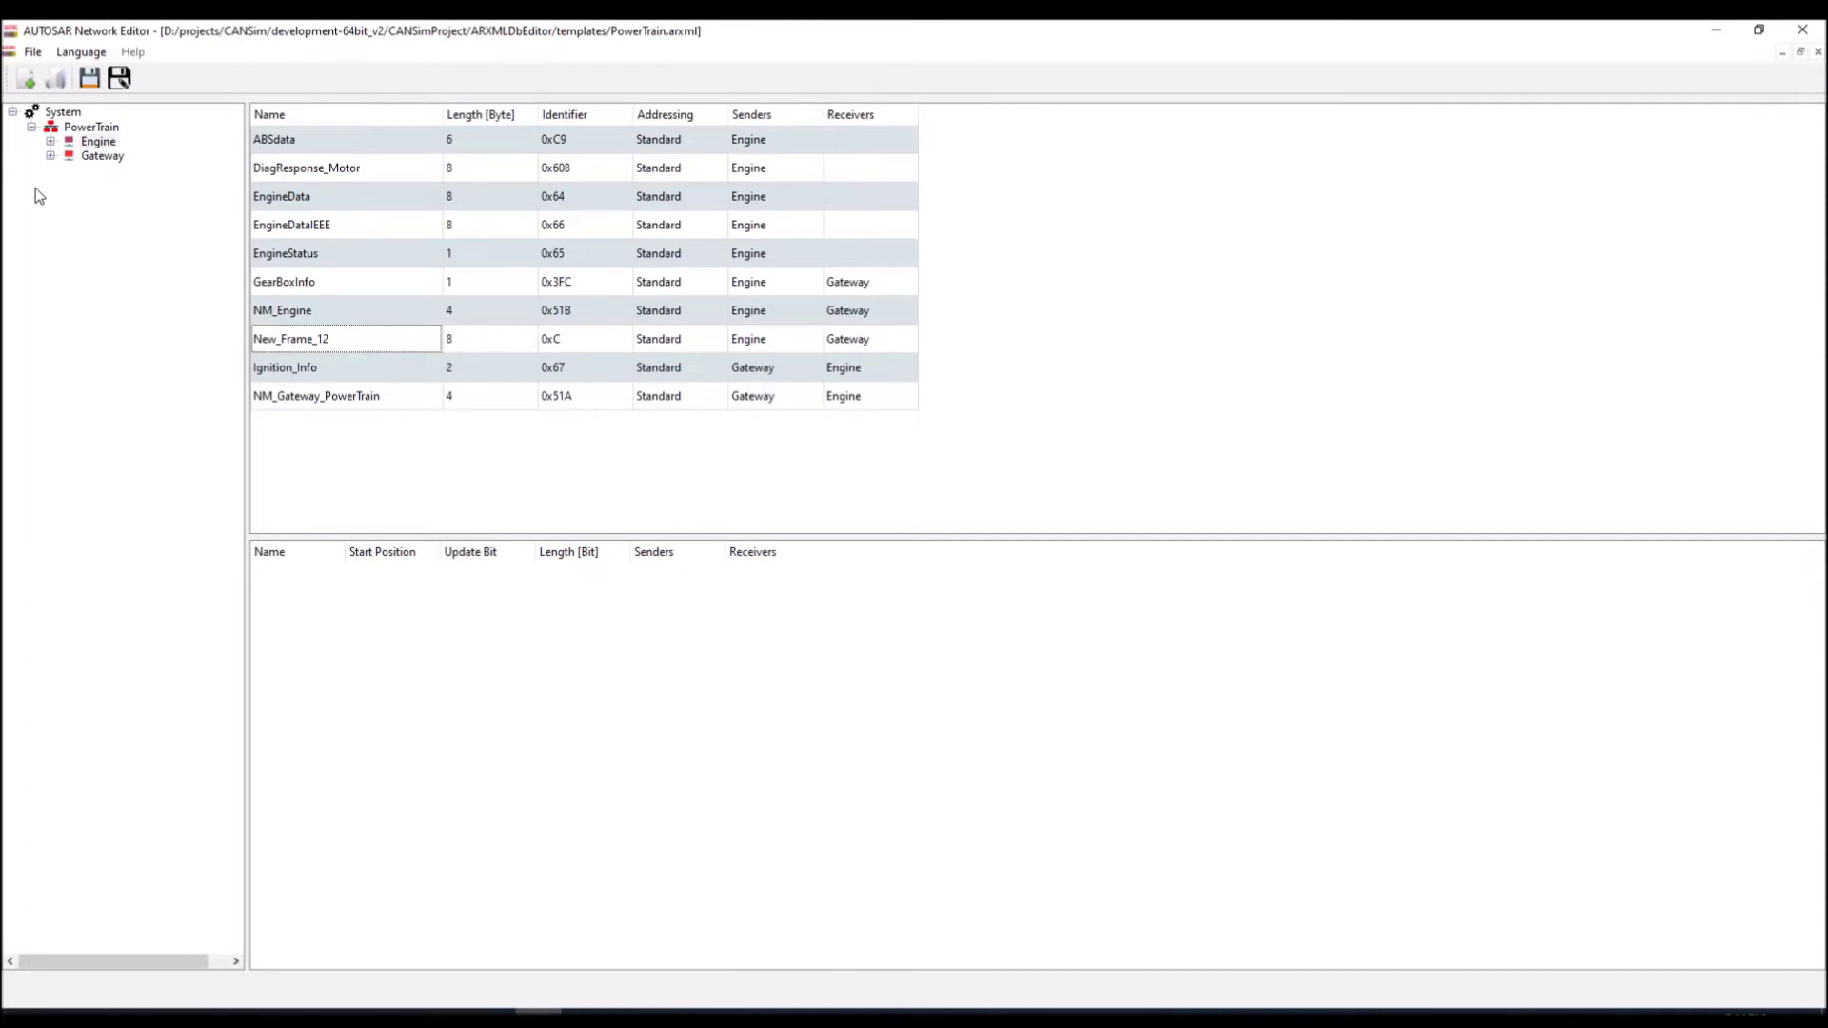
- Switch to the AUTOSAR Network Editor and examine the frames of PowerTrain's Engine and Gateway nodes, including ABSdata
left_click(98, 143)
left_click(103, 156)
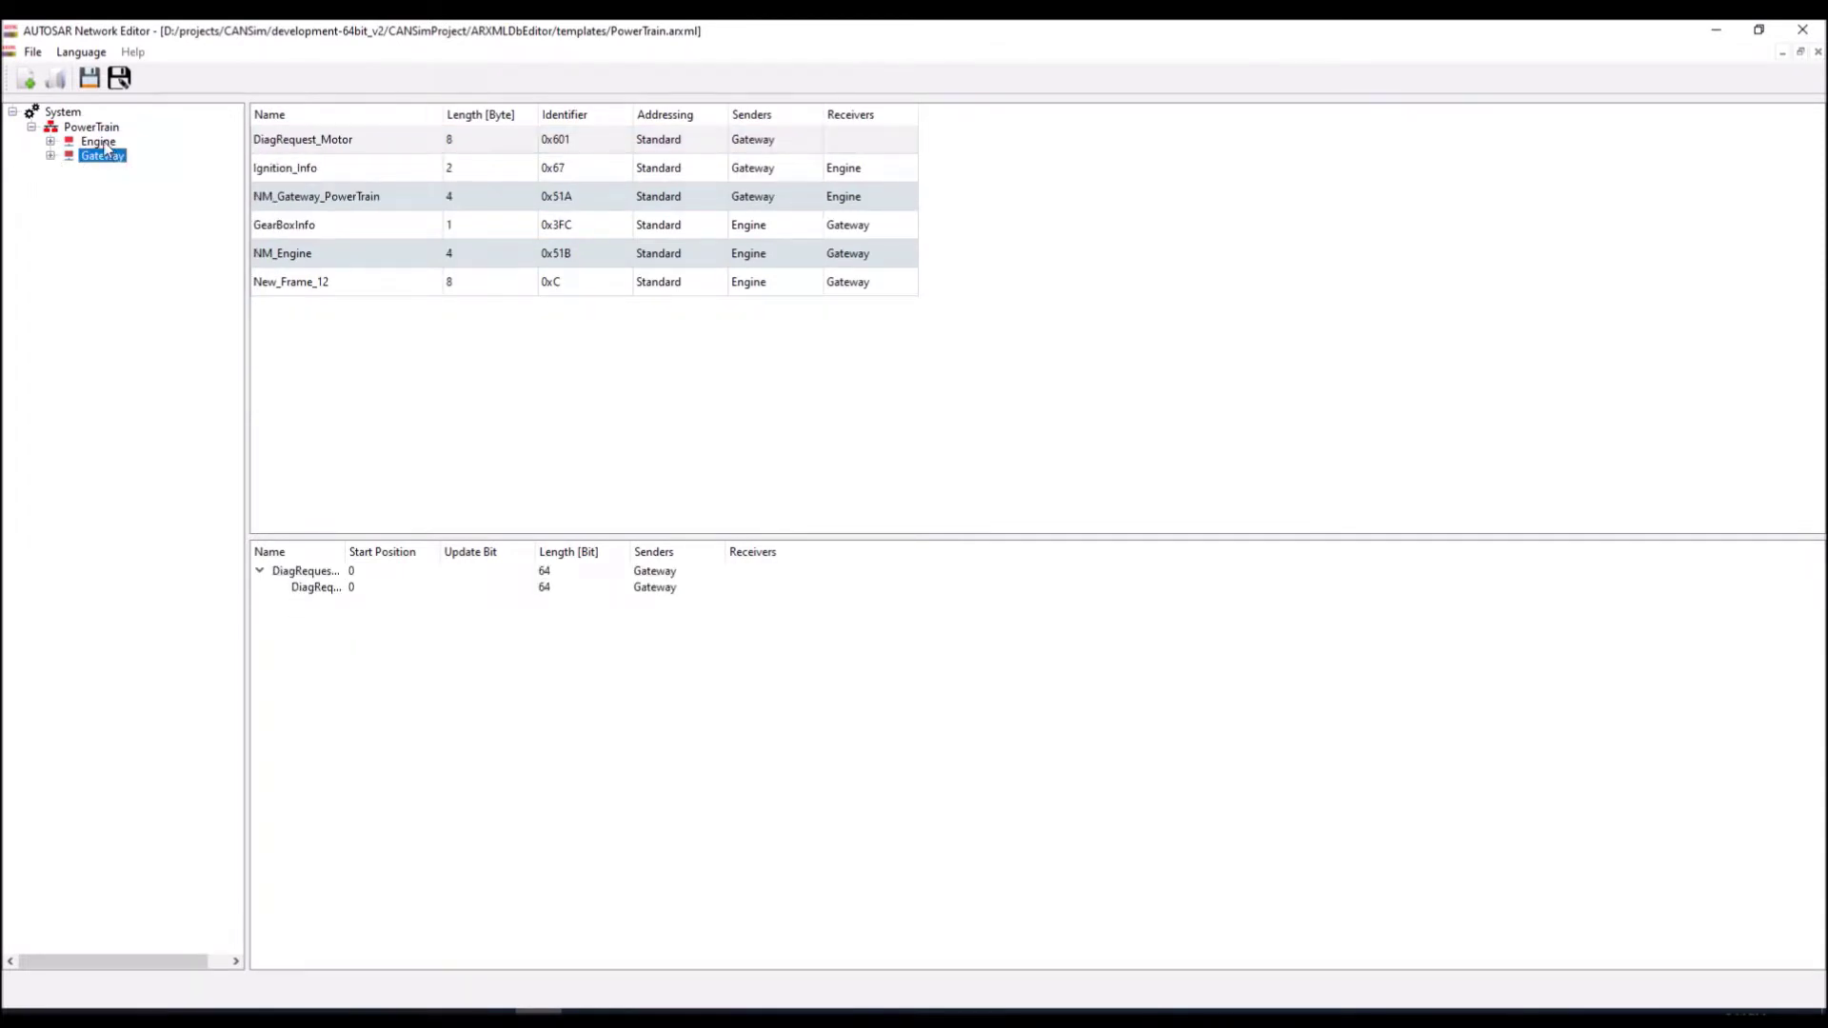
left_click(102, 143)
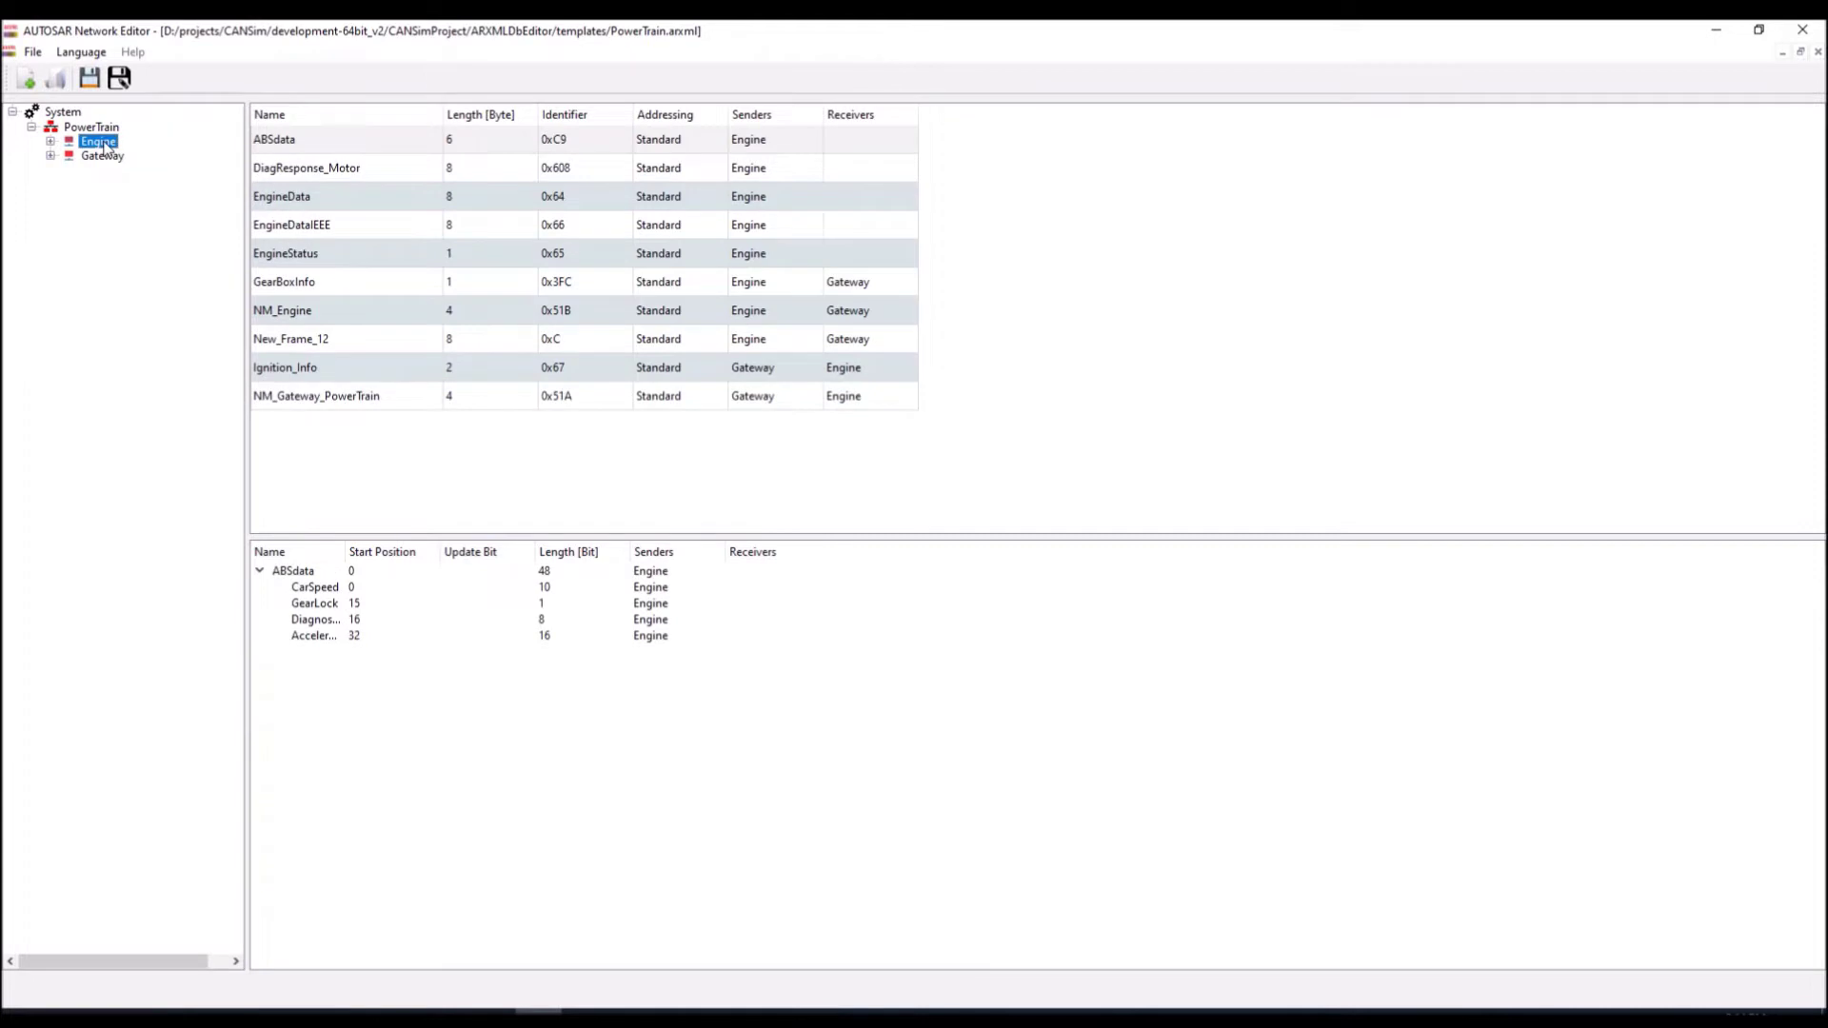
left_click(326, 145)
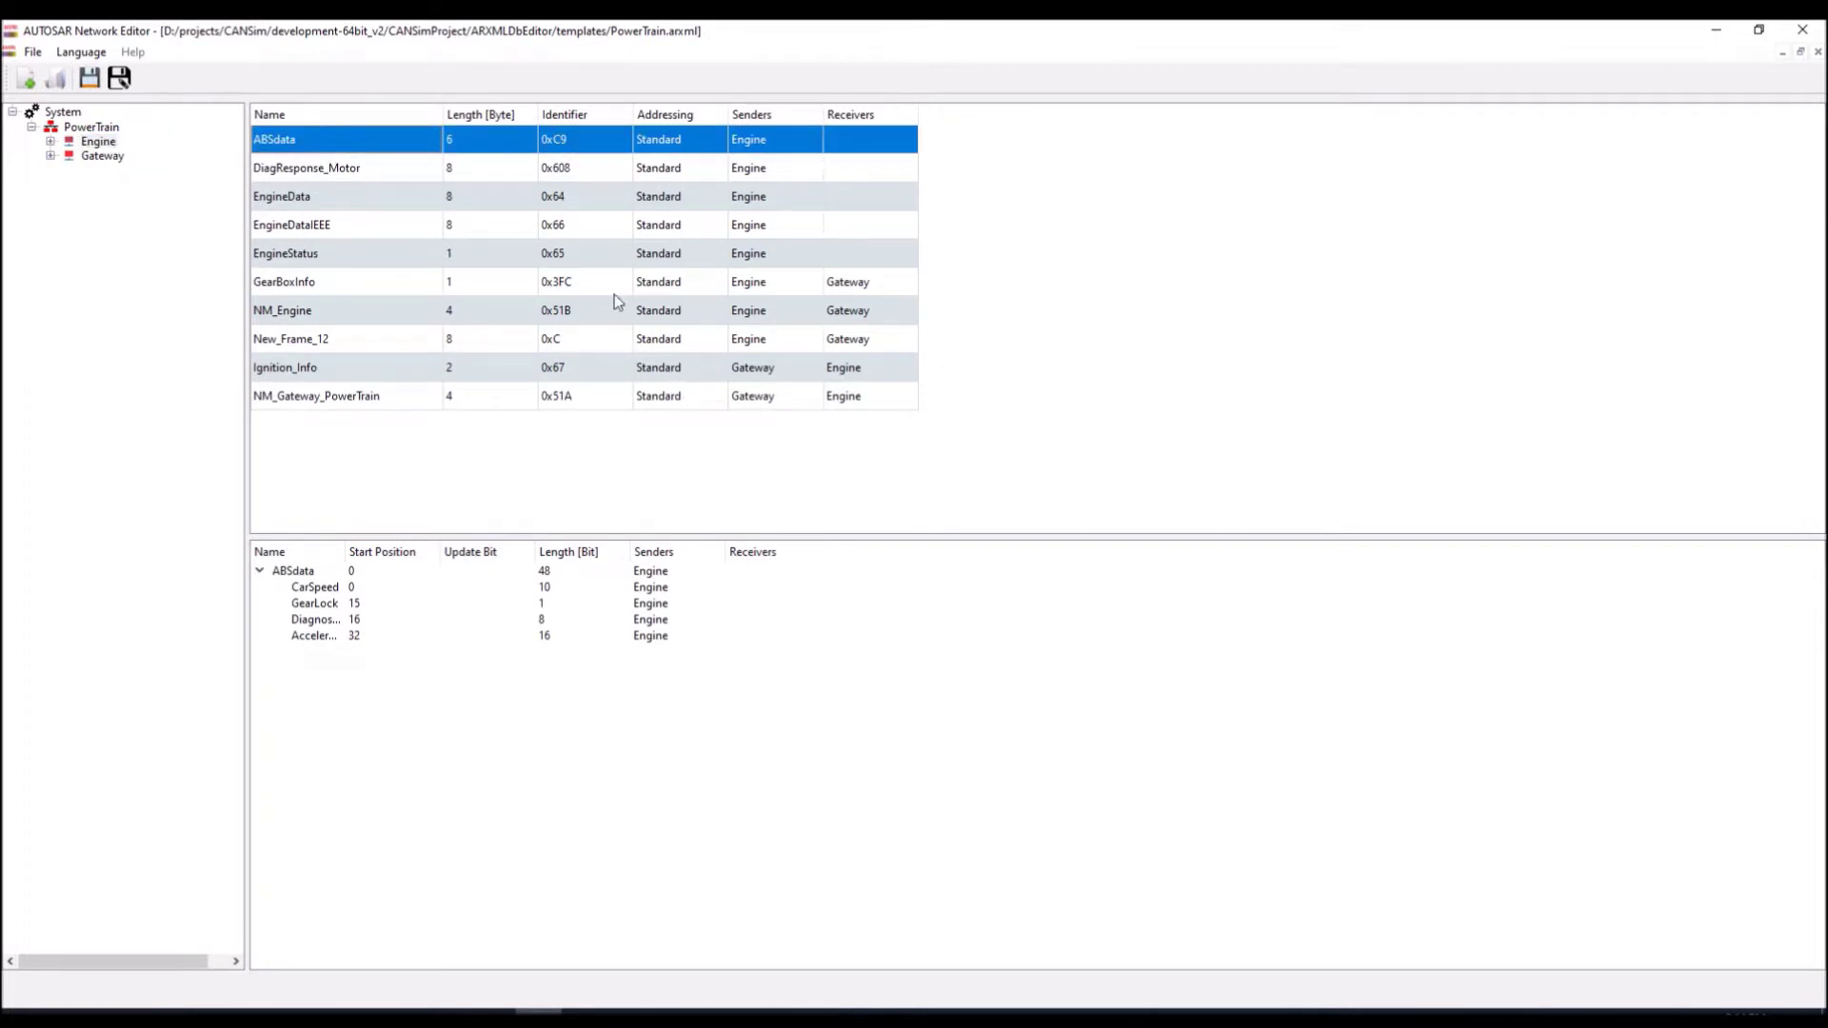
- Open the ABSdata frame for editing and examine its length, ID, addressing mode, senders and PDU mapping with full signal names
double_click(294, 143)
left_click(1039, 329)
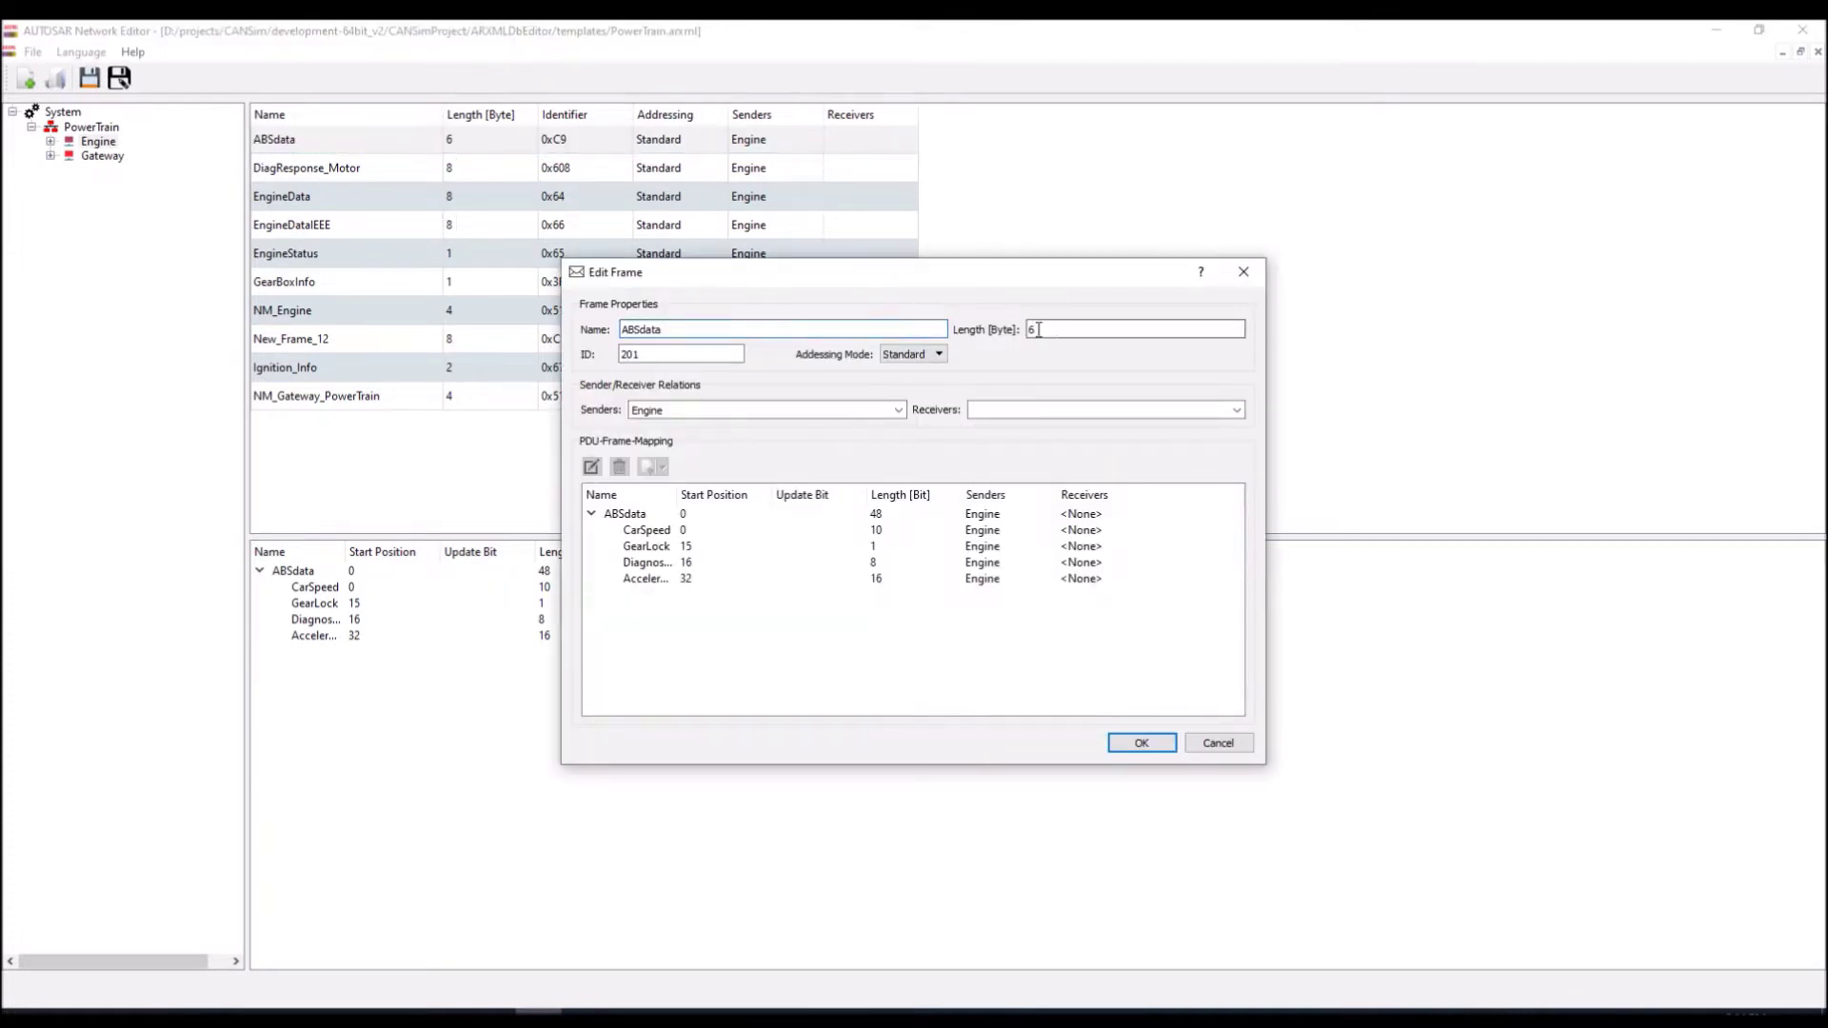
double_click(1054, 328)
key("Tab")
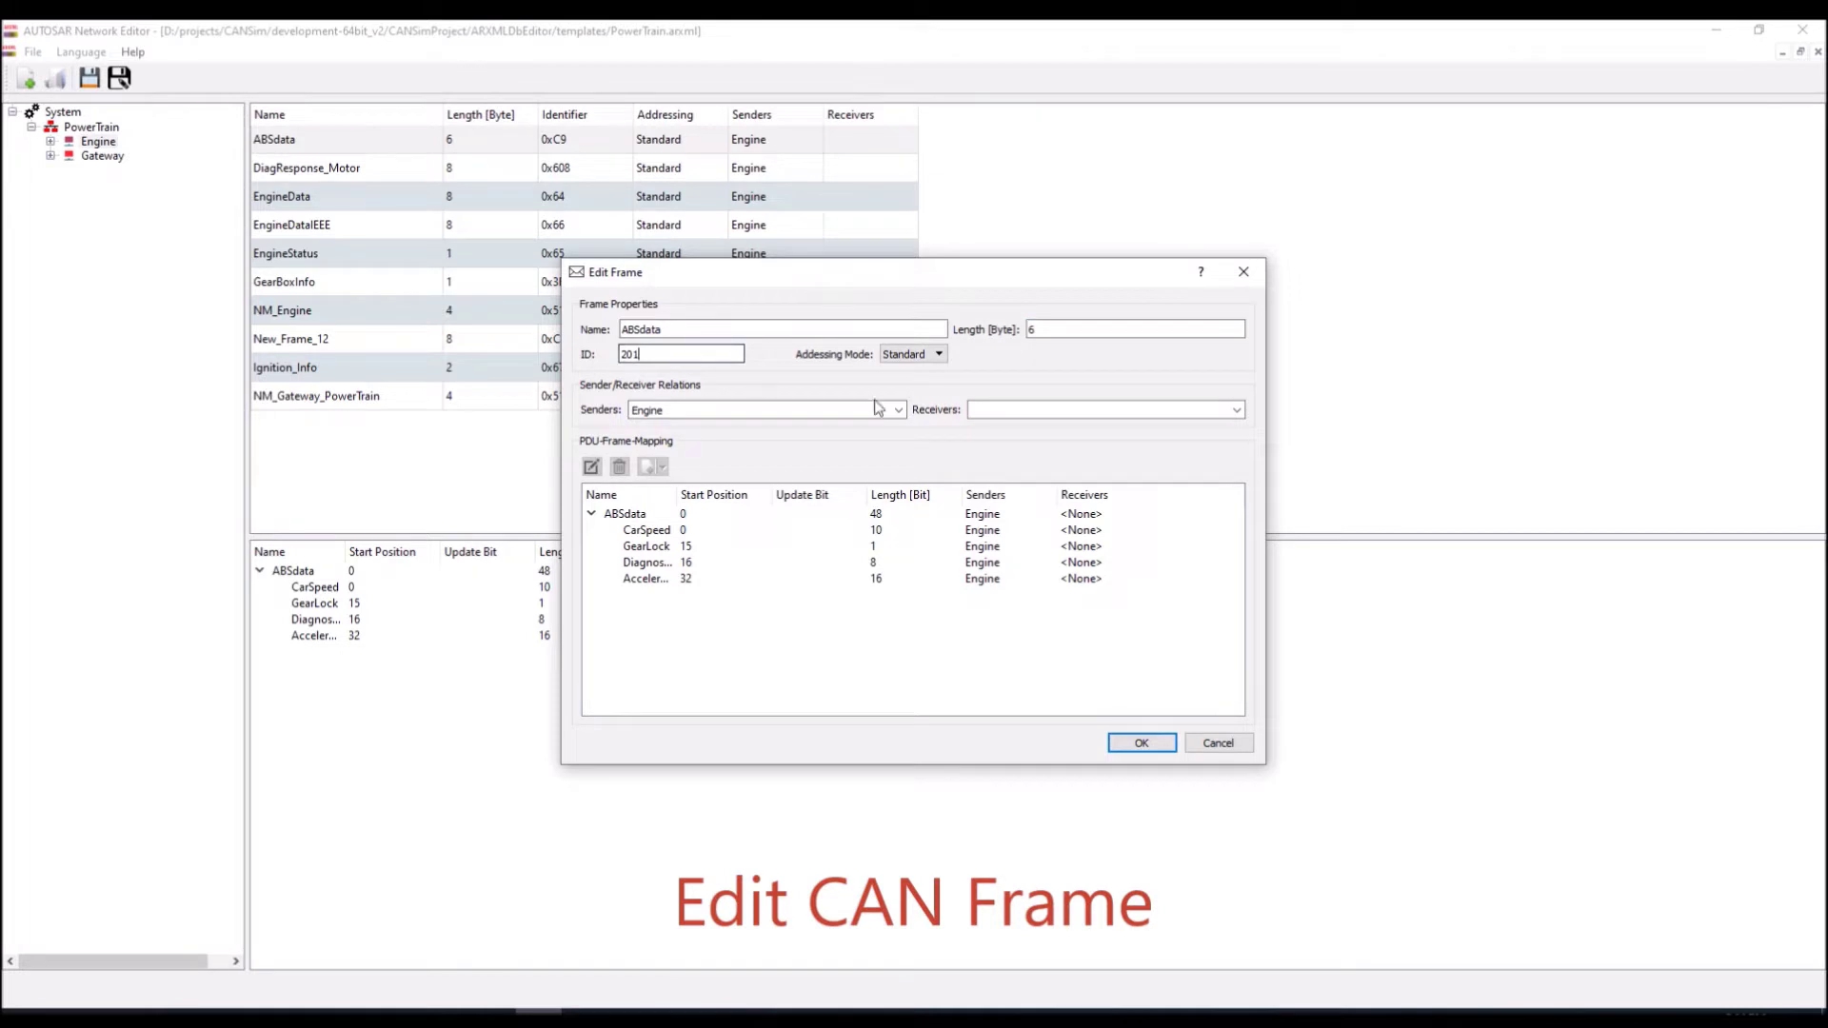
left_click(934, 357)
left_click(897, 409)
left_click(897, 409)
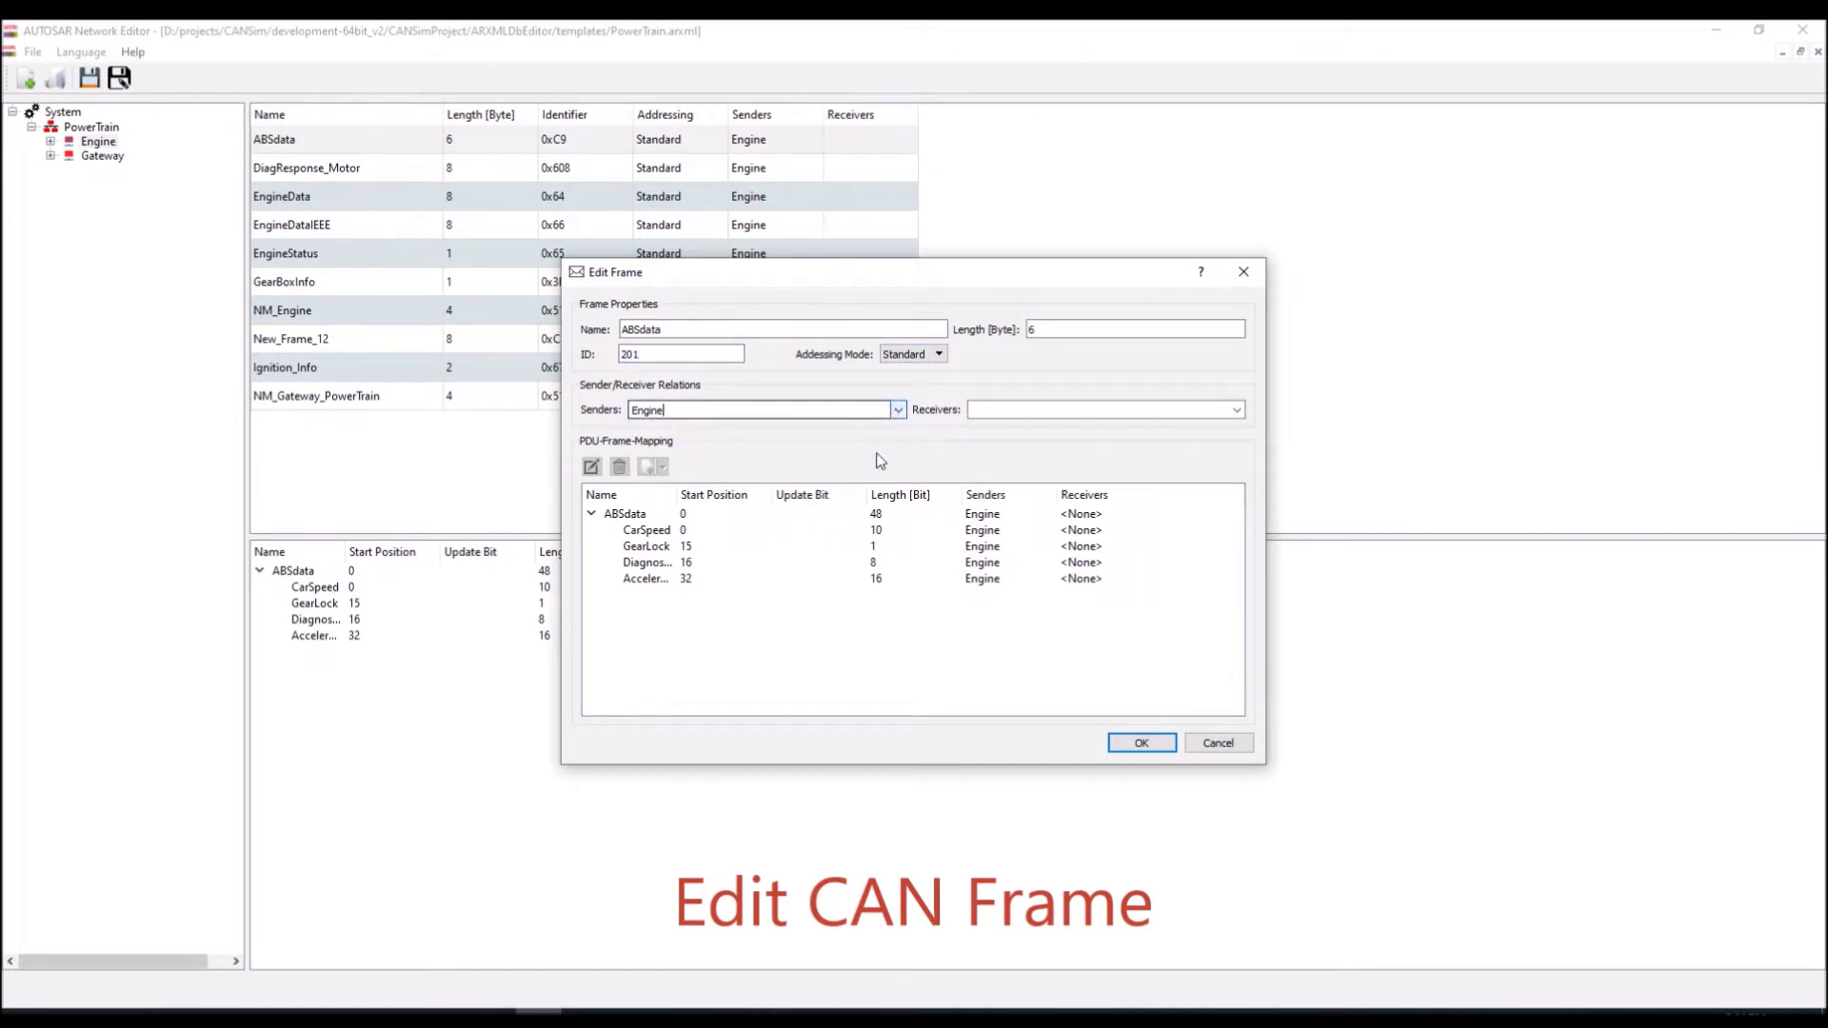
left_click_drag(673, 490, 765, 489)
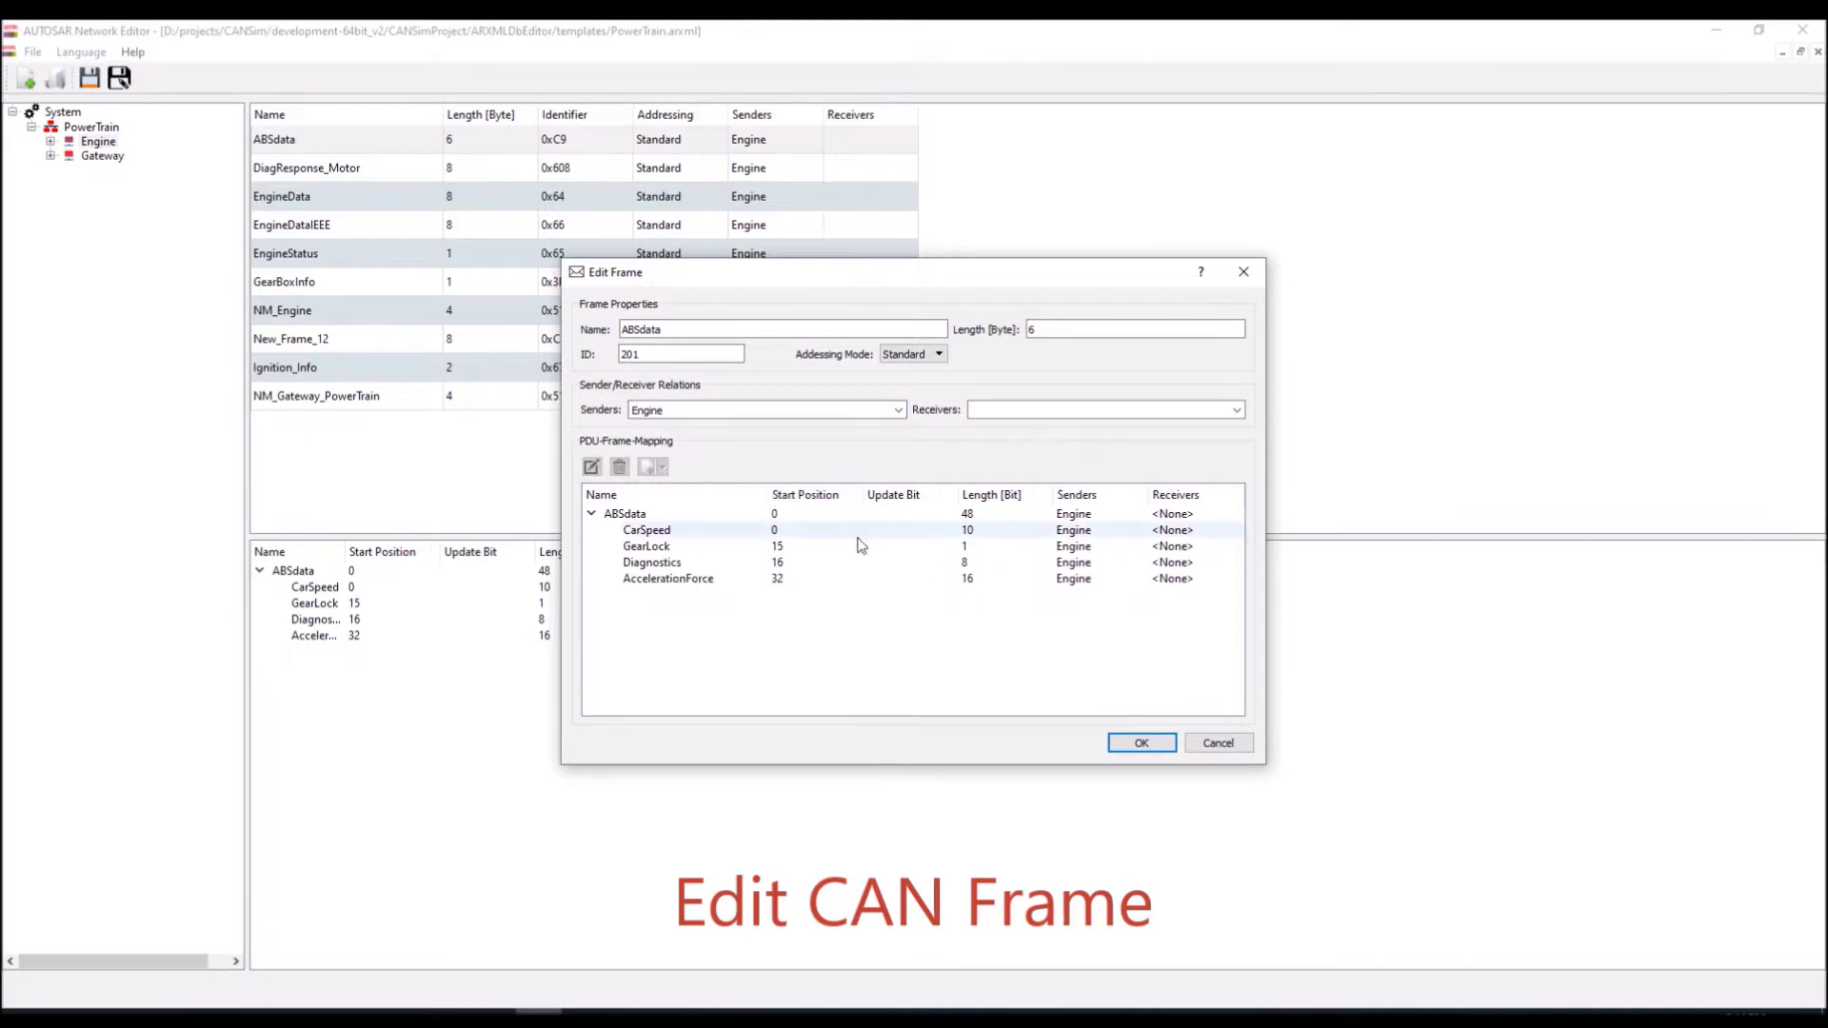
left_click(1128, 742)
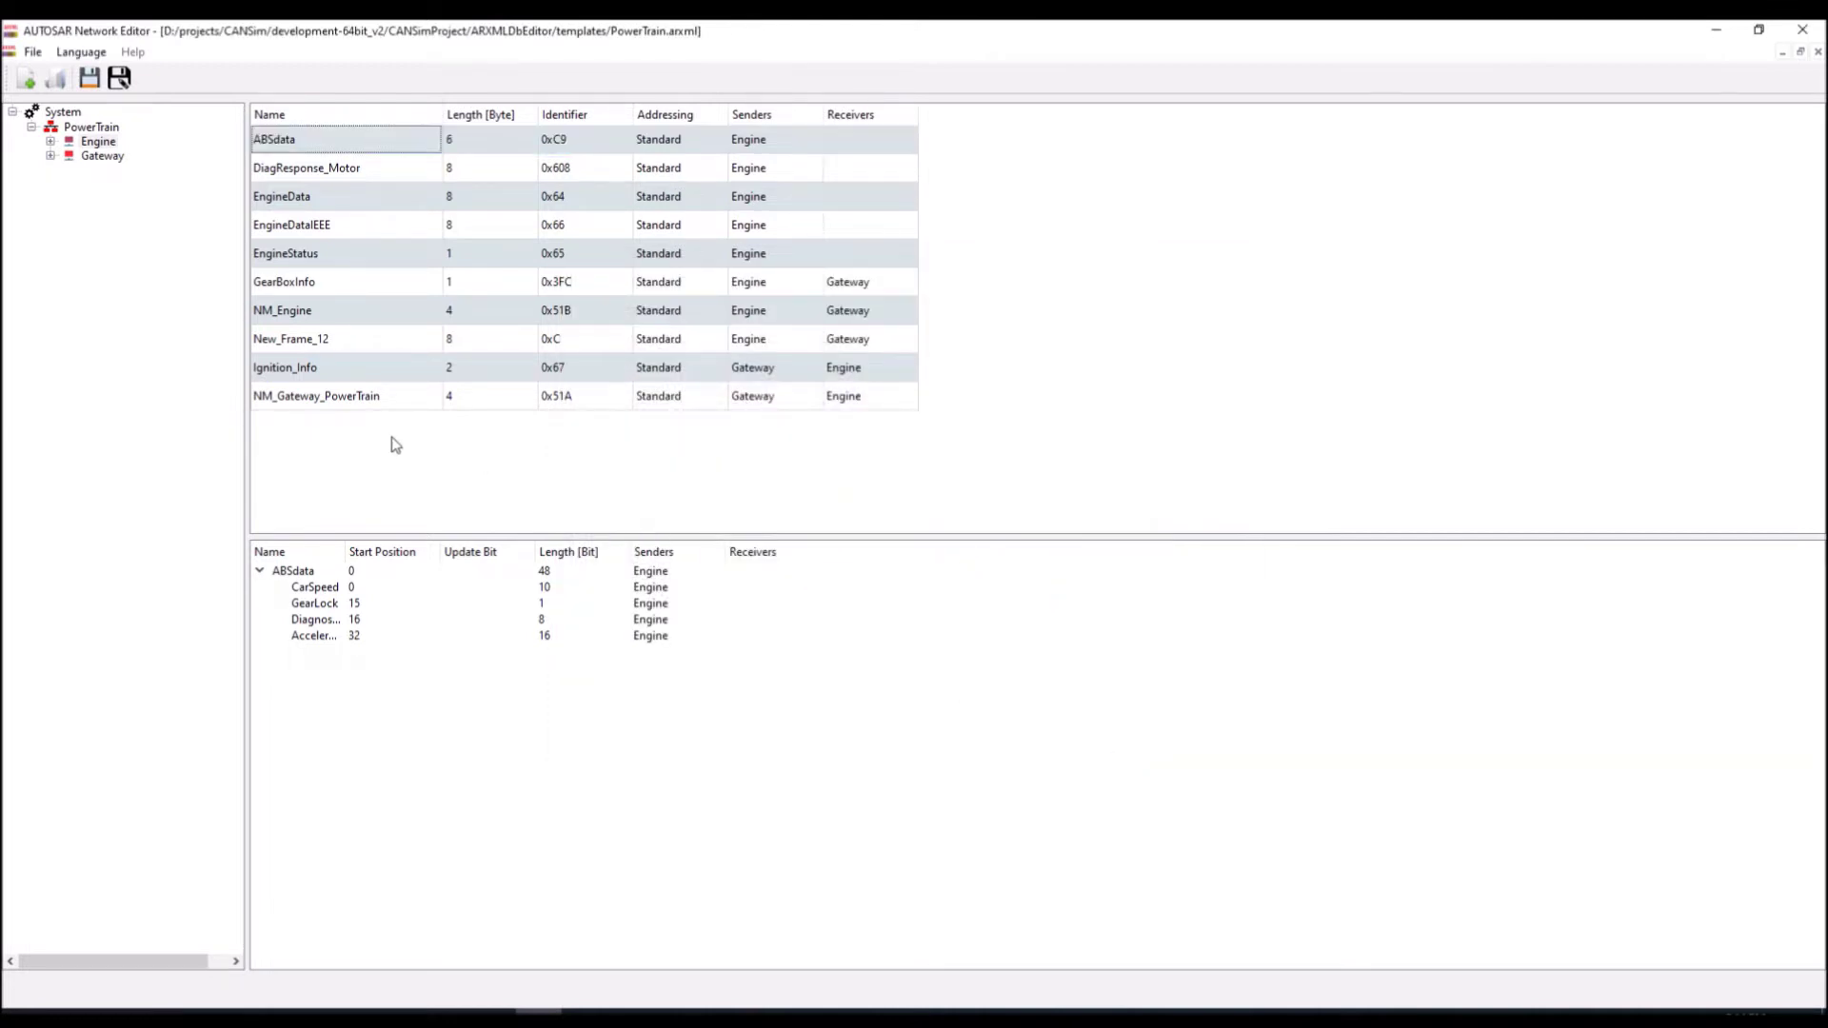
- Open the CarSpeed signal of ABSdata for editing and examine its data type policy and sender options
left_click_drag(345, 552, 417, 552)
double_click(324, 588)
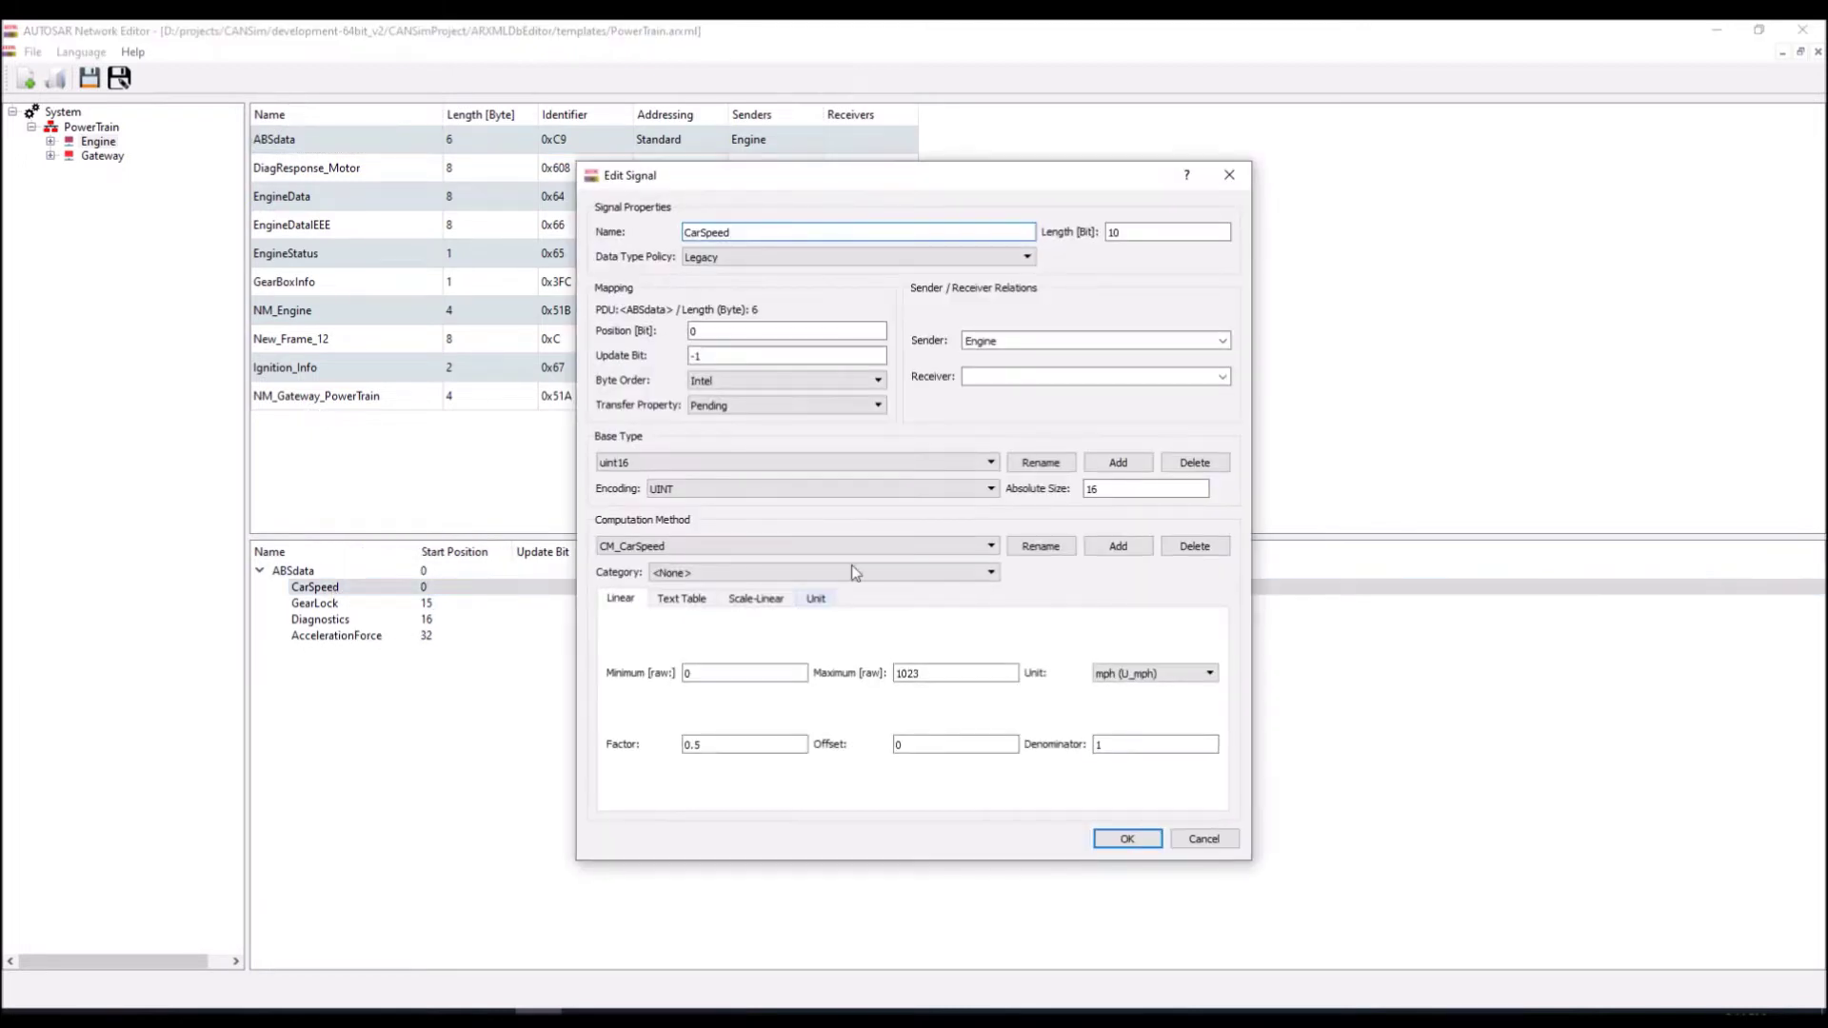
left_click(805, 259)
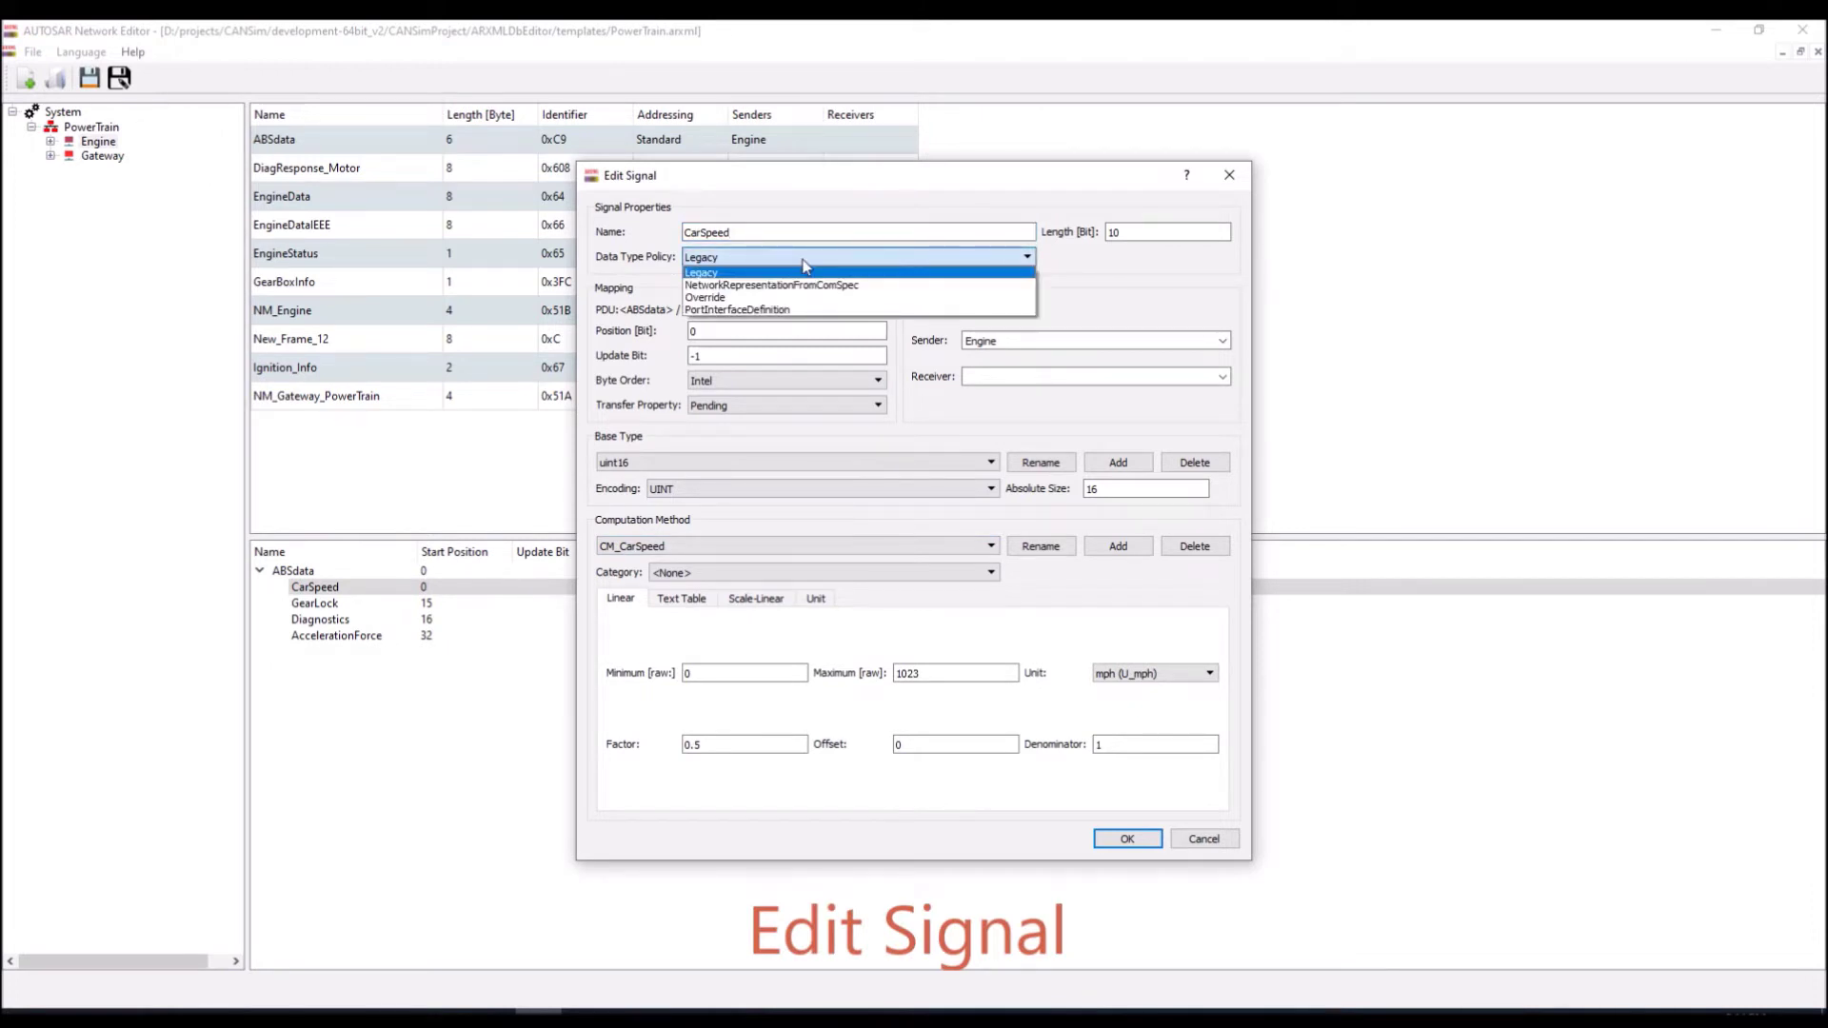
left_click(804, 266)
left_click(998, 345)
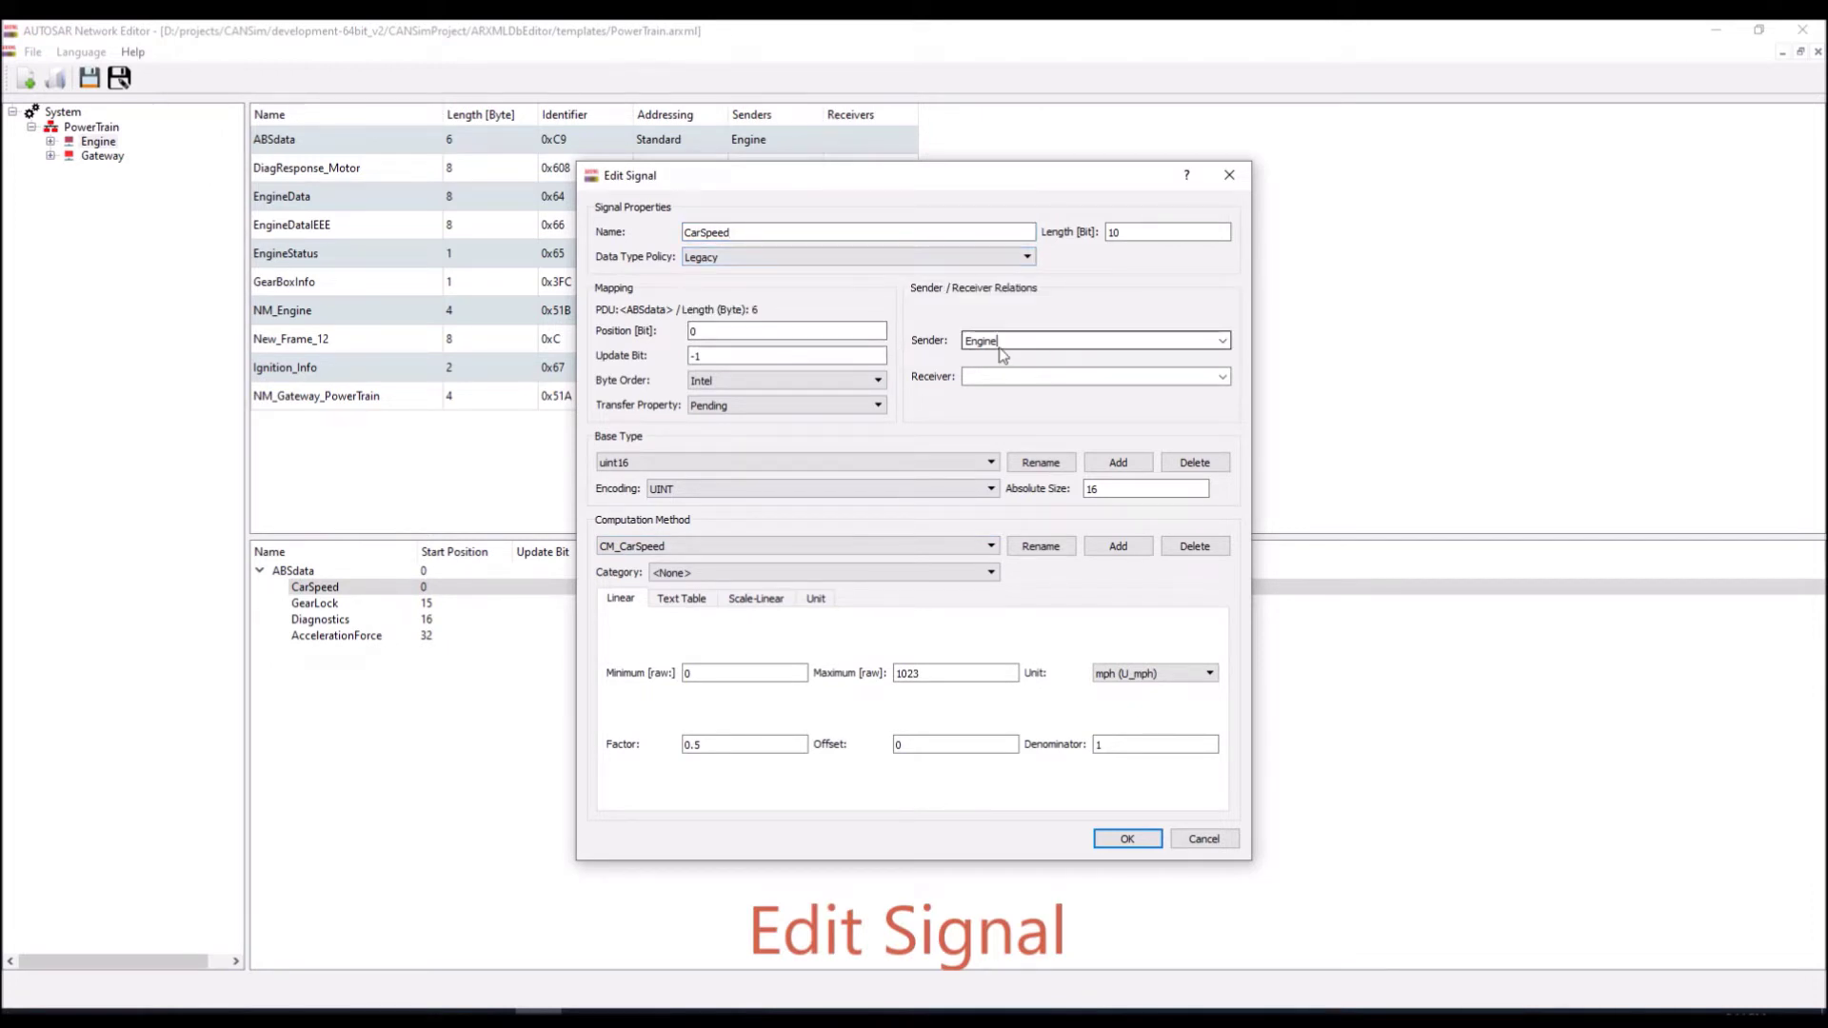
left_click(1223, 342)
left_click(1223, 345)
- Examine the base type, encoding and computation method options available for the CarSpeed signal
left_click(990, 464)
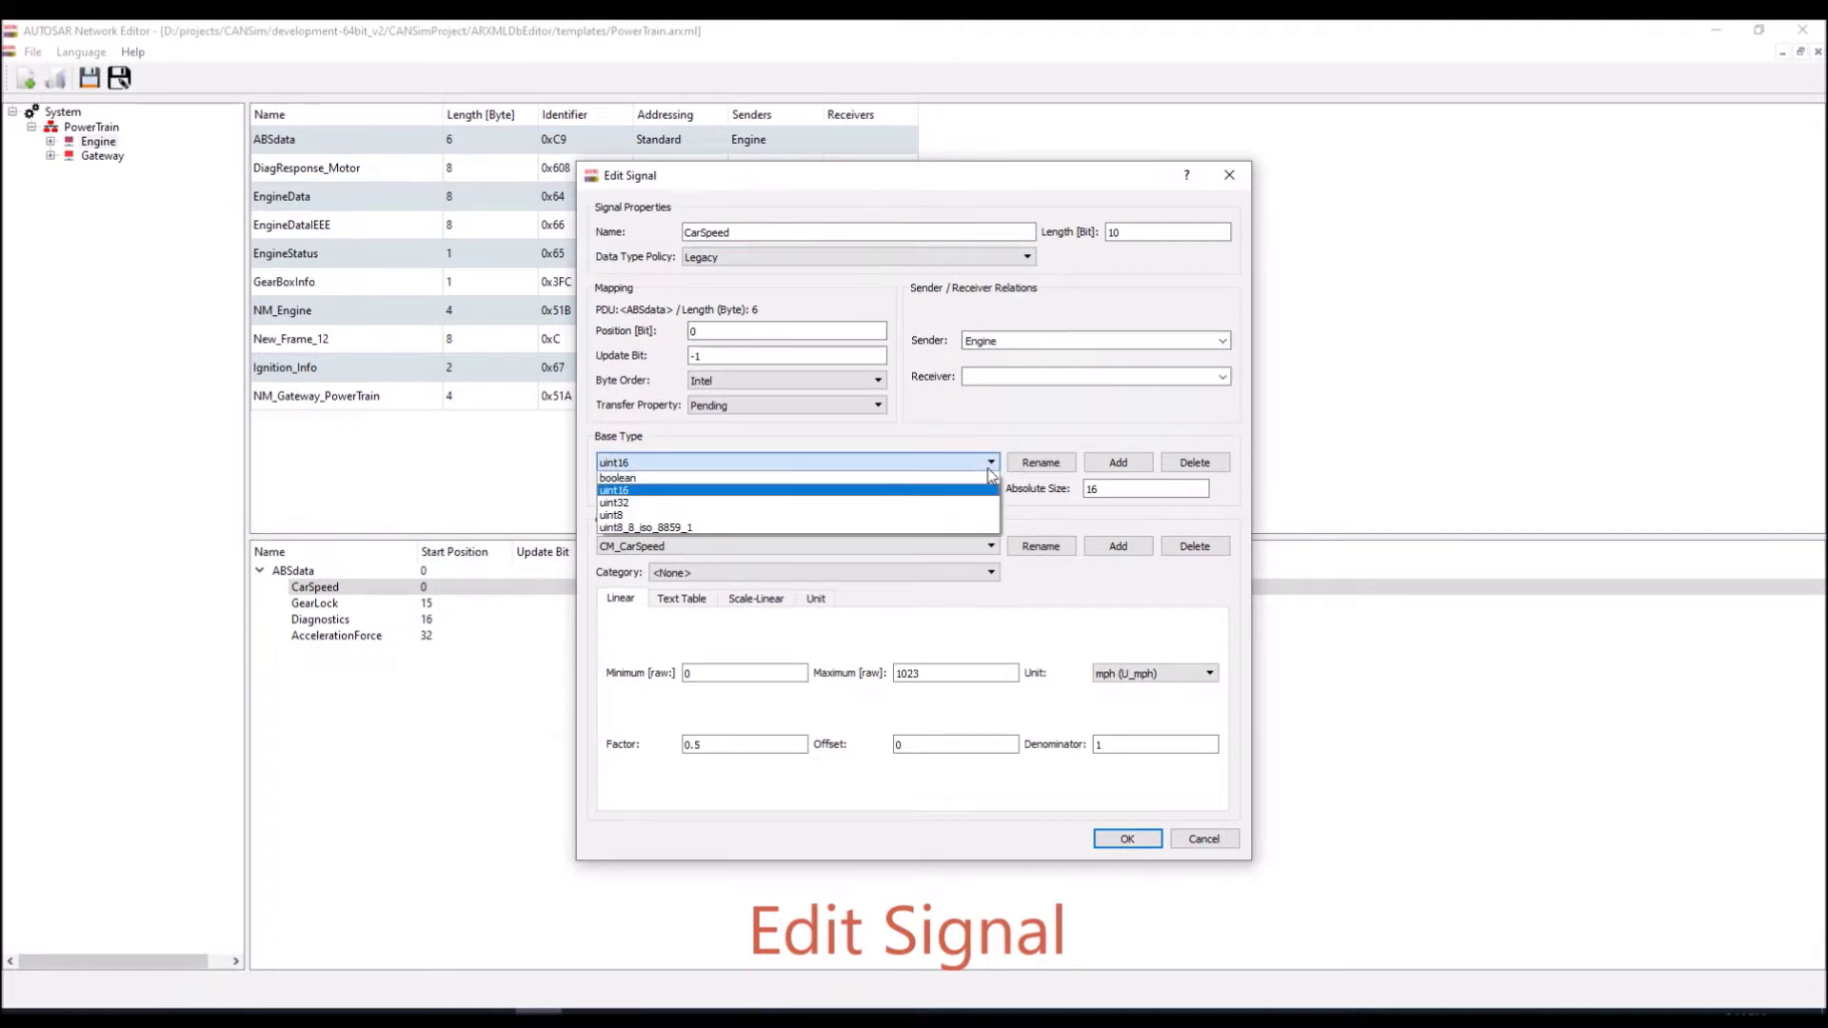
left_click(988, 468)
left_click(982, 491)
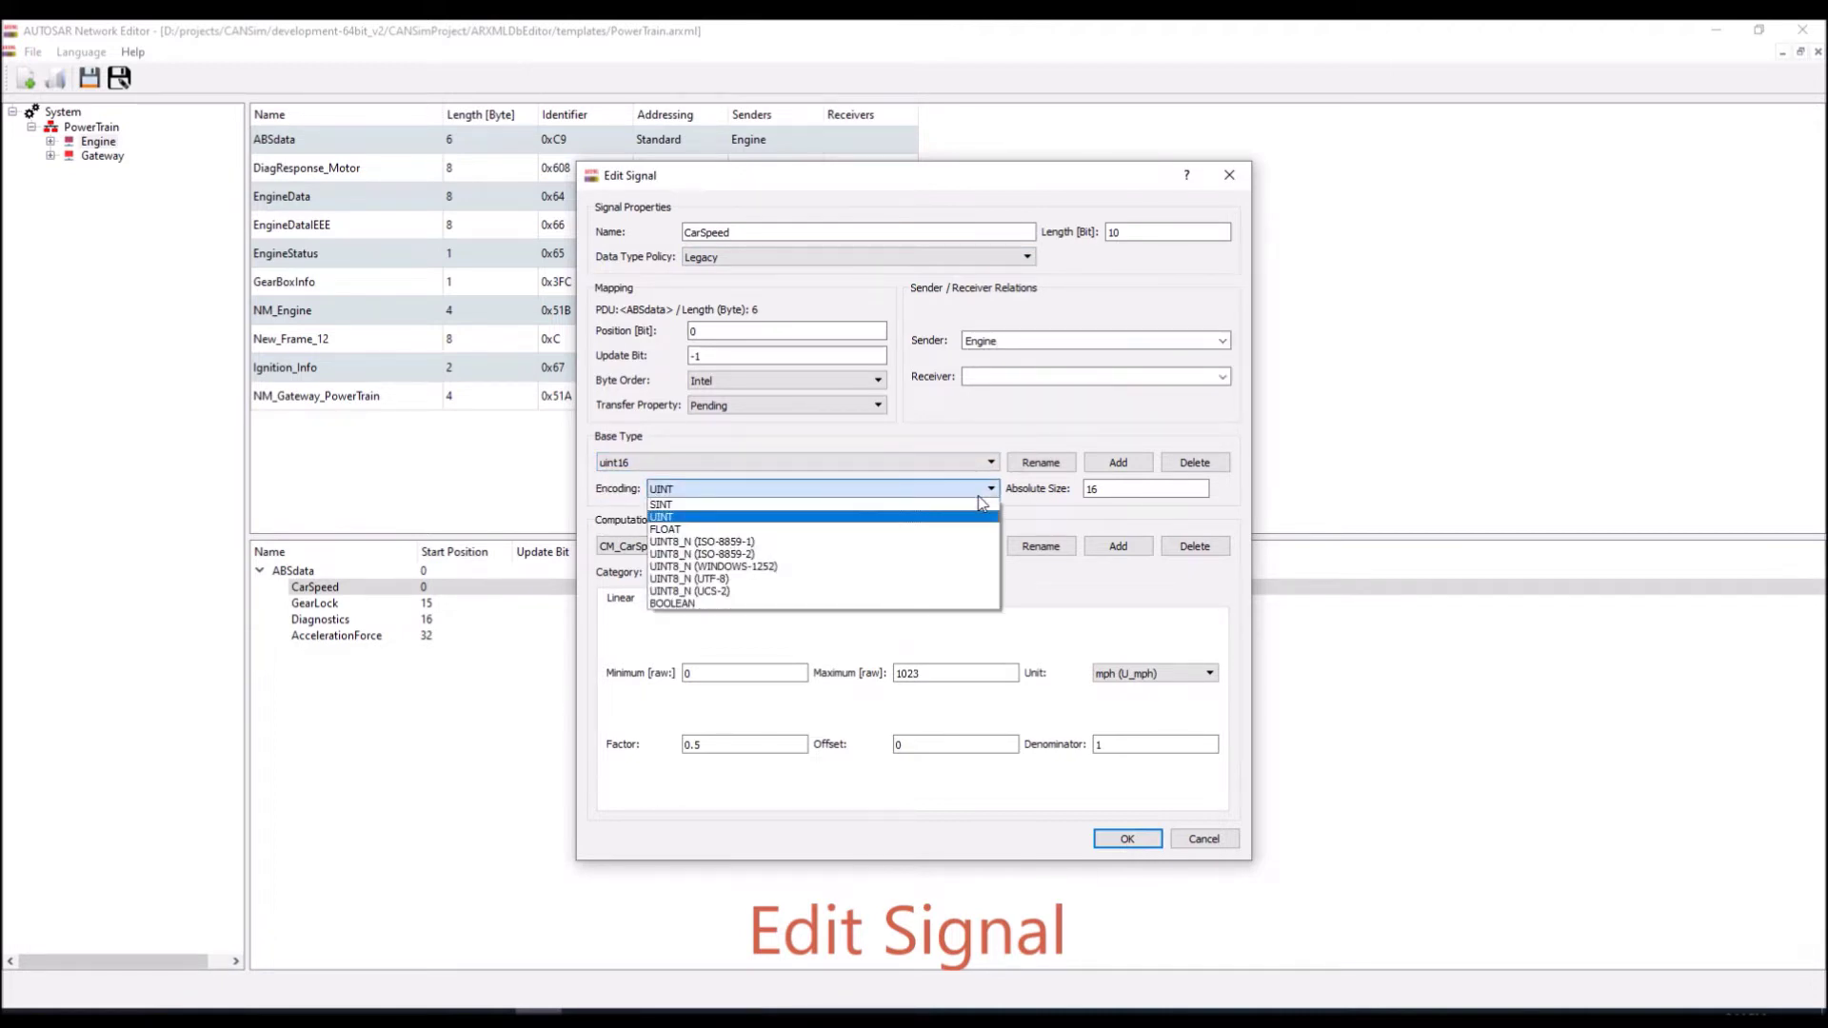
left_click(980, 495)
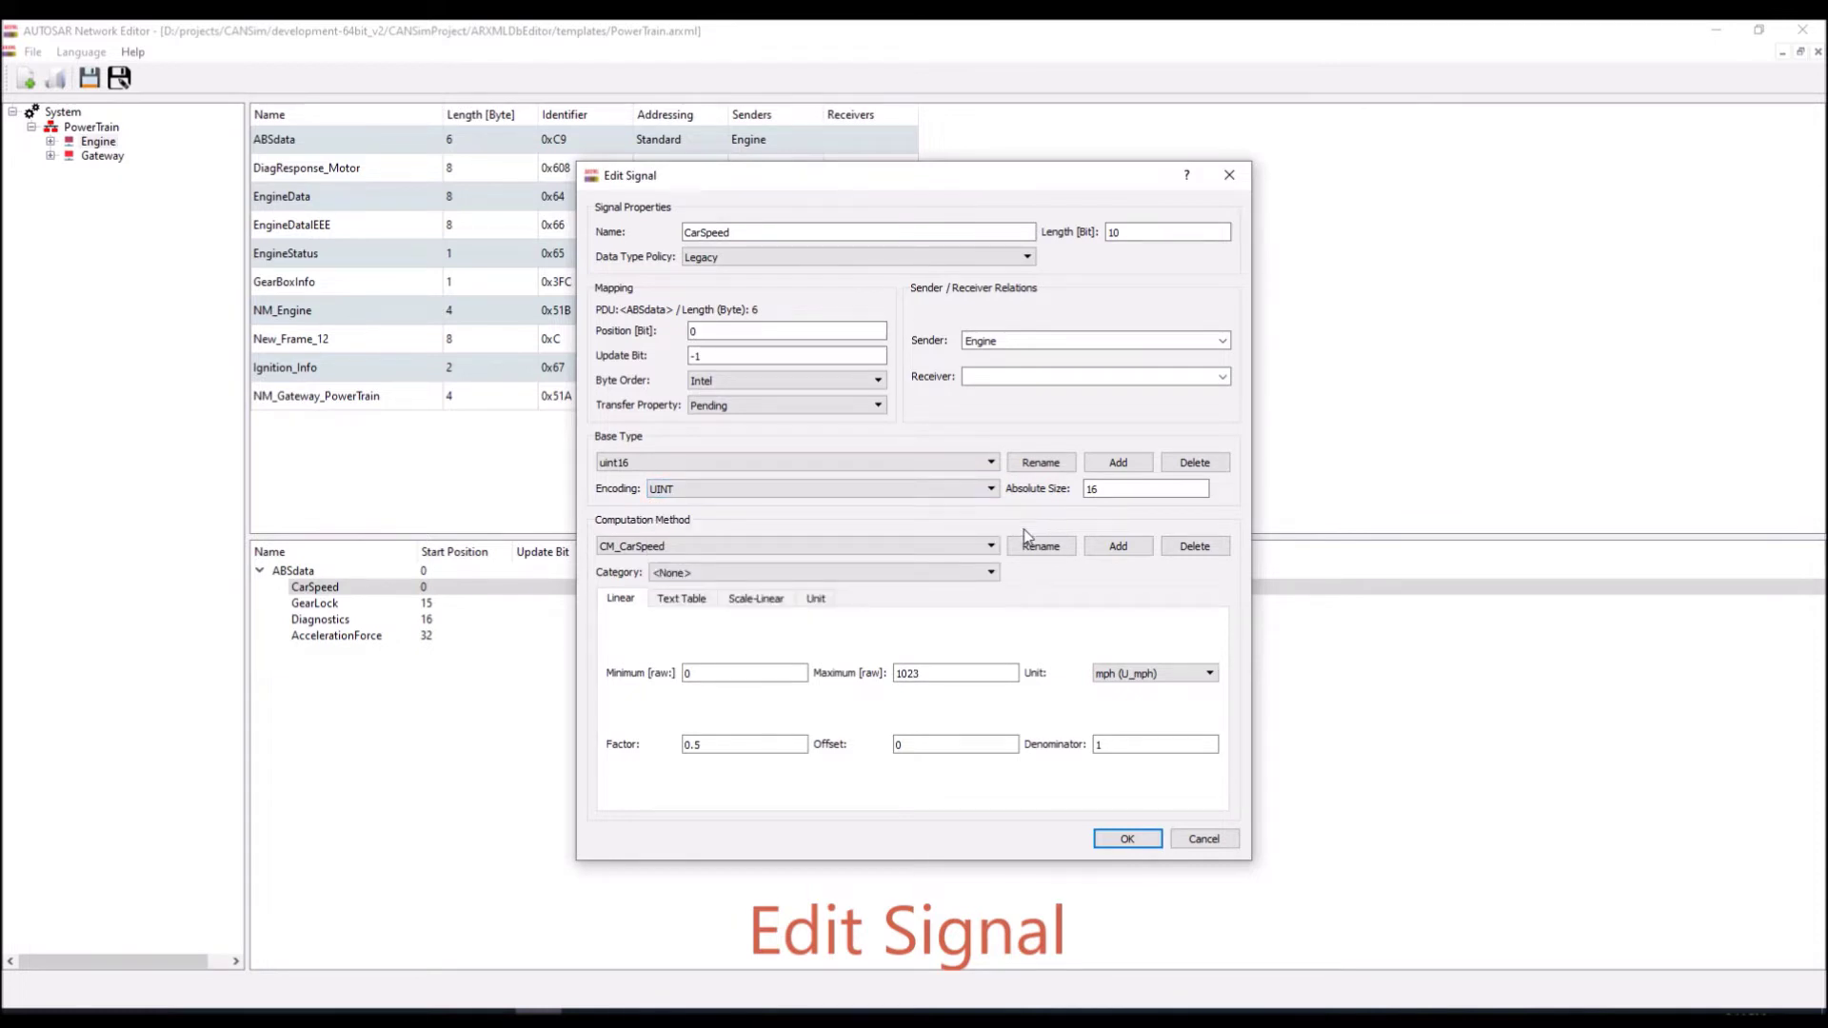
left_click(990, 547)
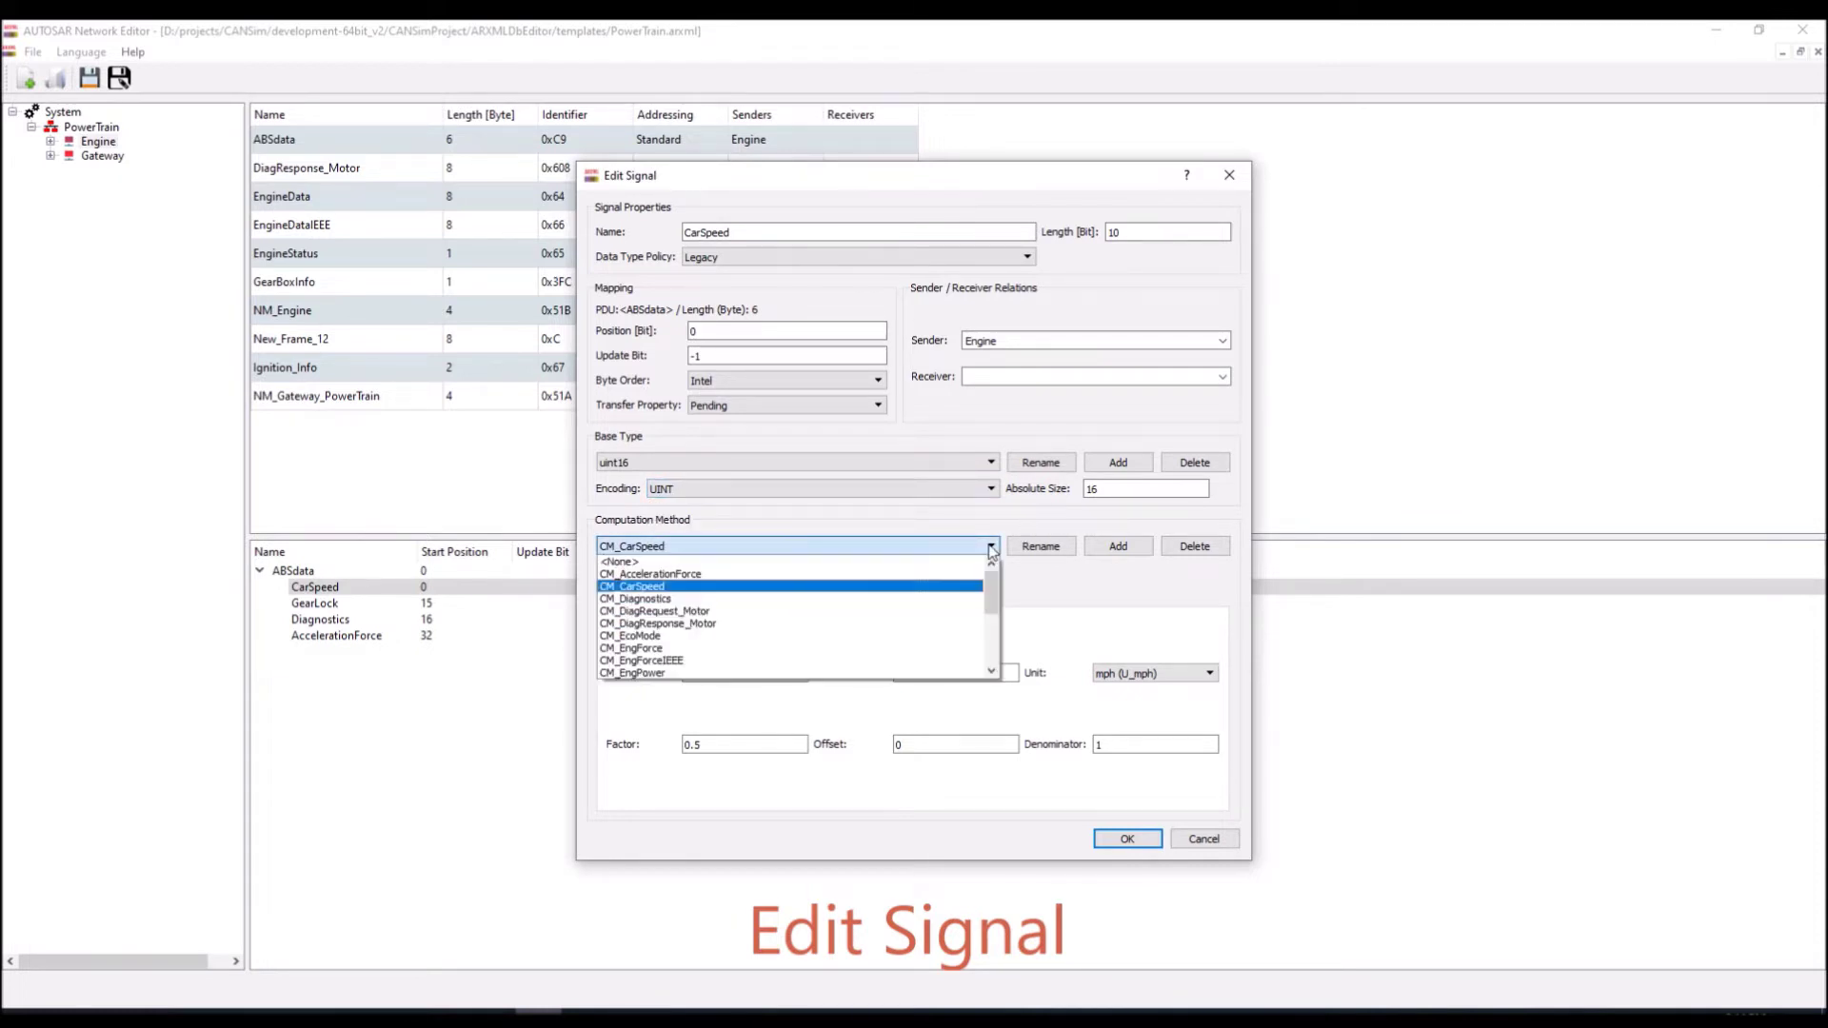
left_click(992, 549)
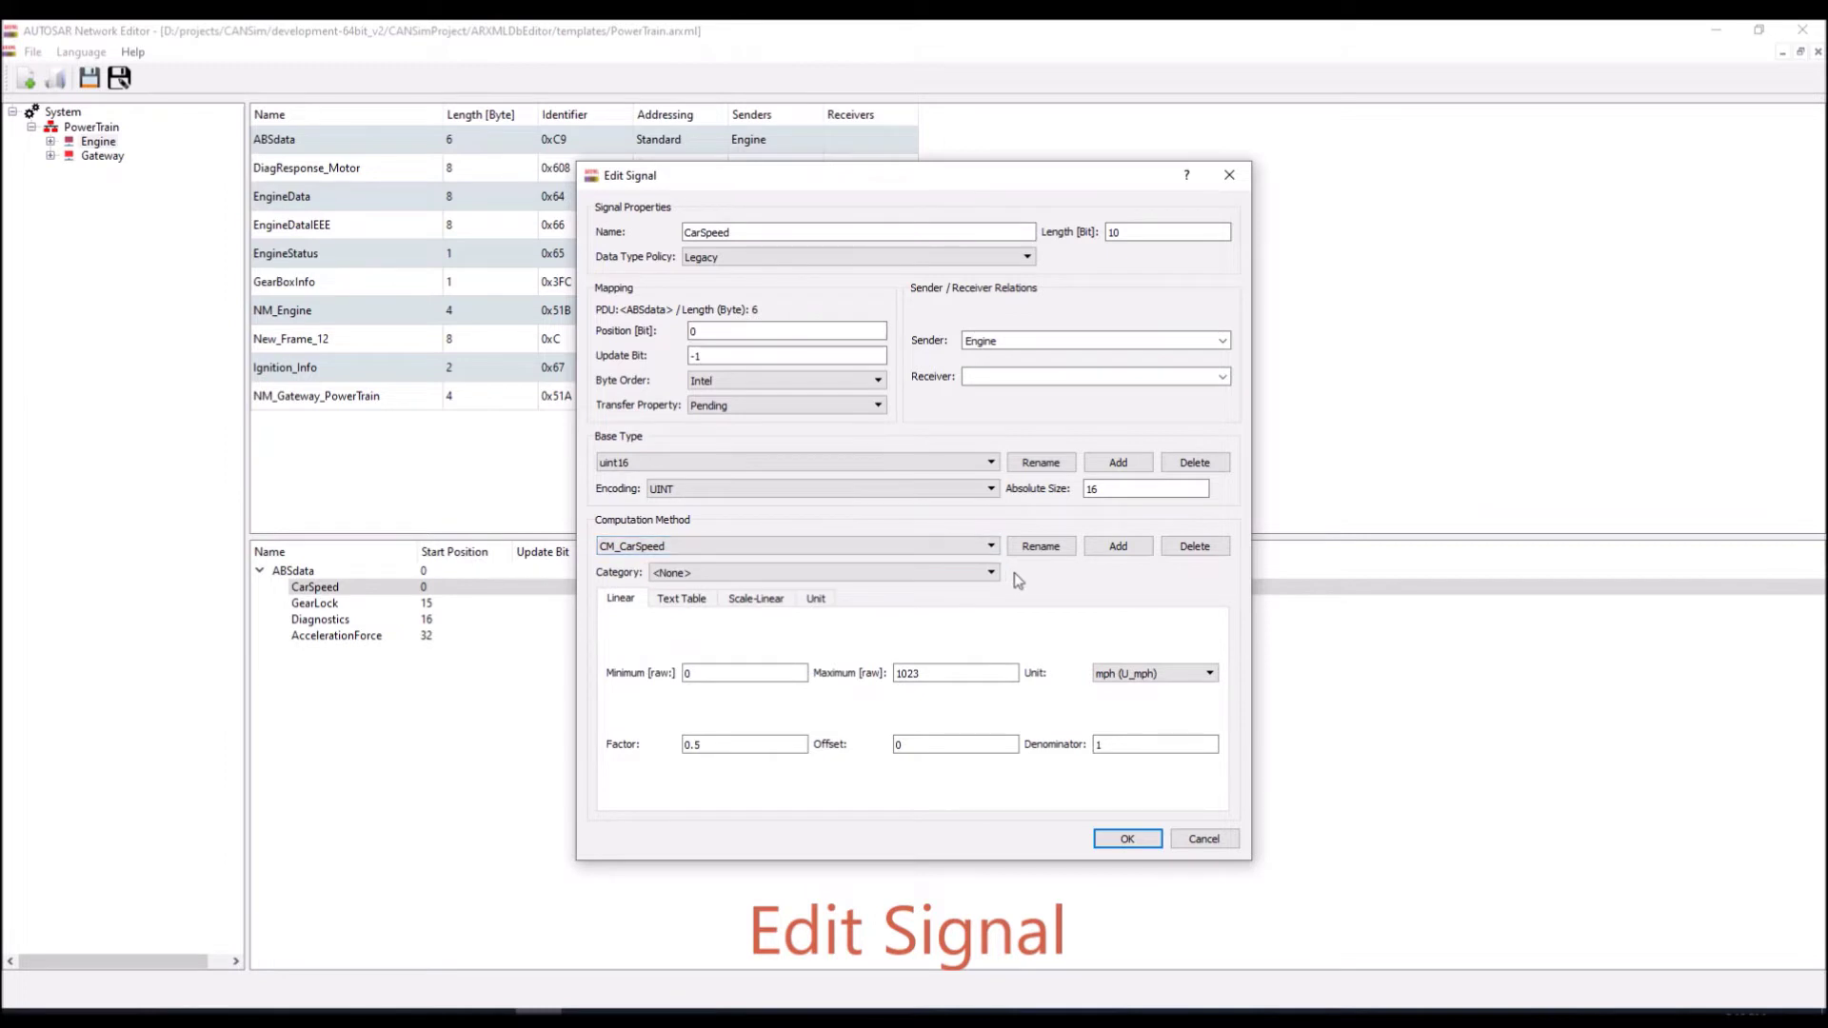
- Examine the CarSpeed computation method's text table, scale-linear and unit definitions, and close the signal
left_click(684, 602)
left_click(764, 602)
left_click(811, 600)
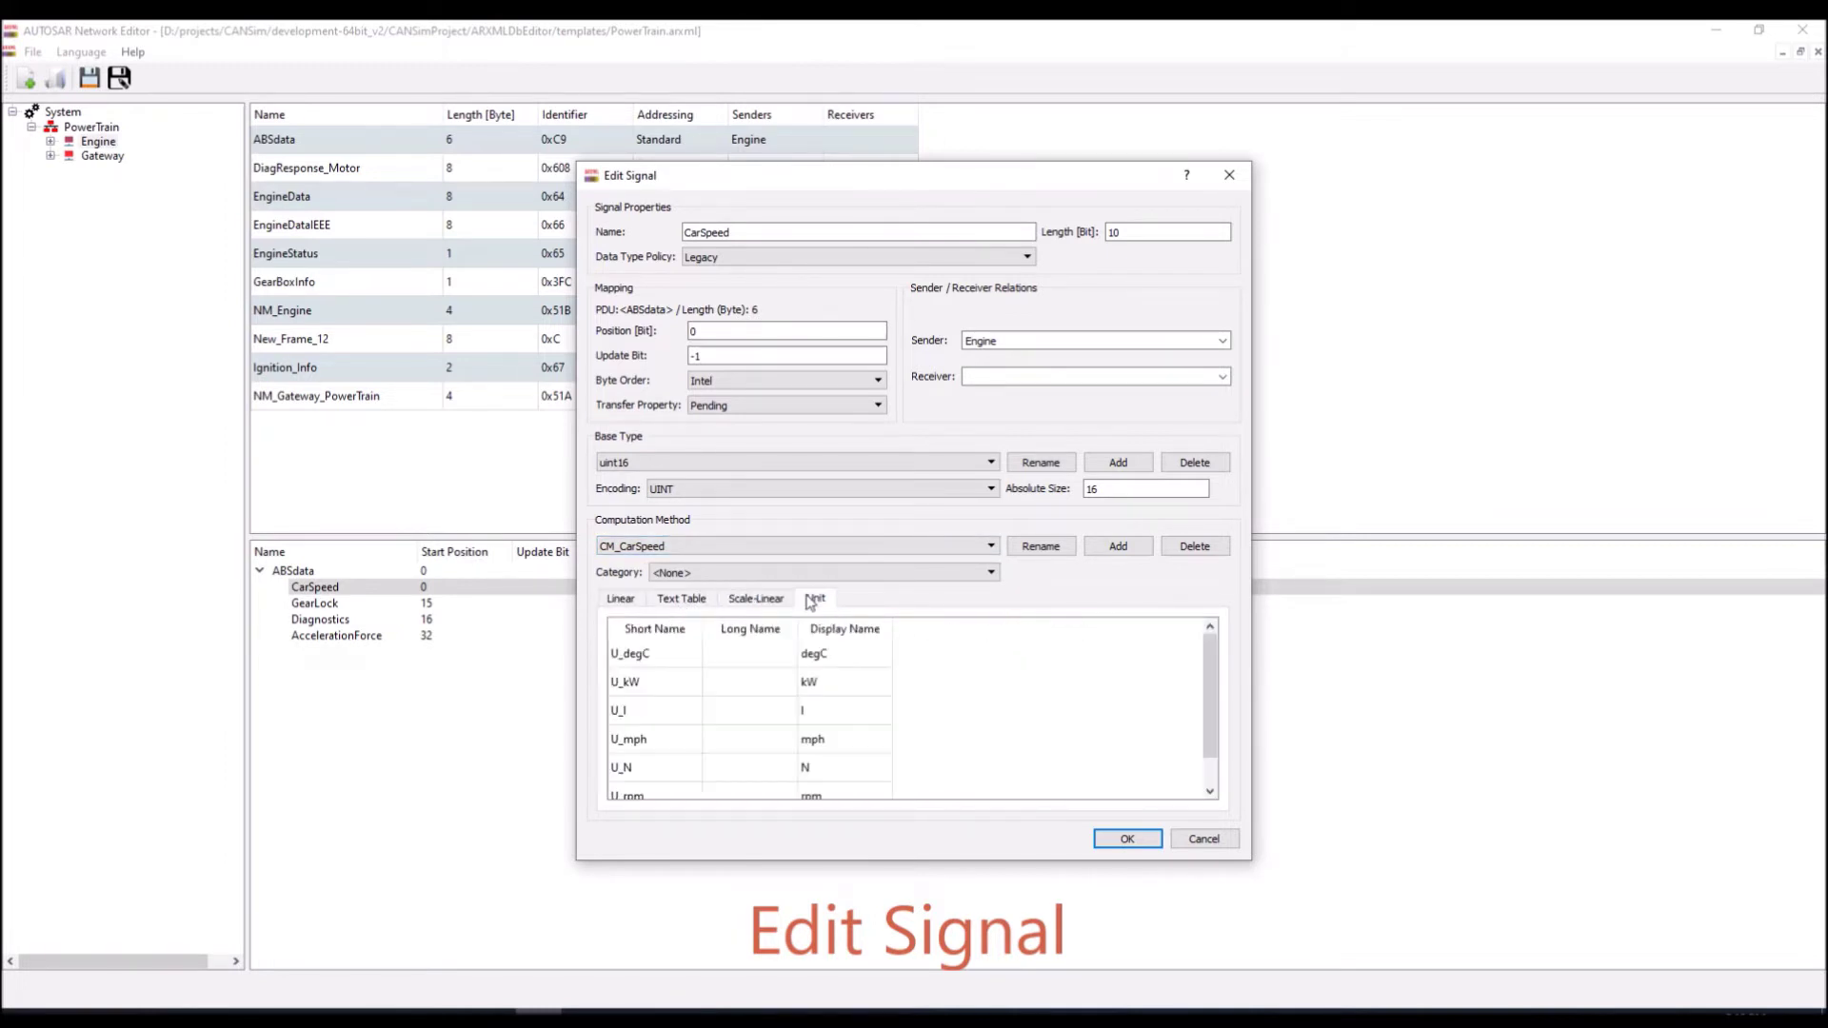
scroll(784, 668, "down", 1)
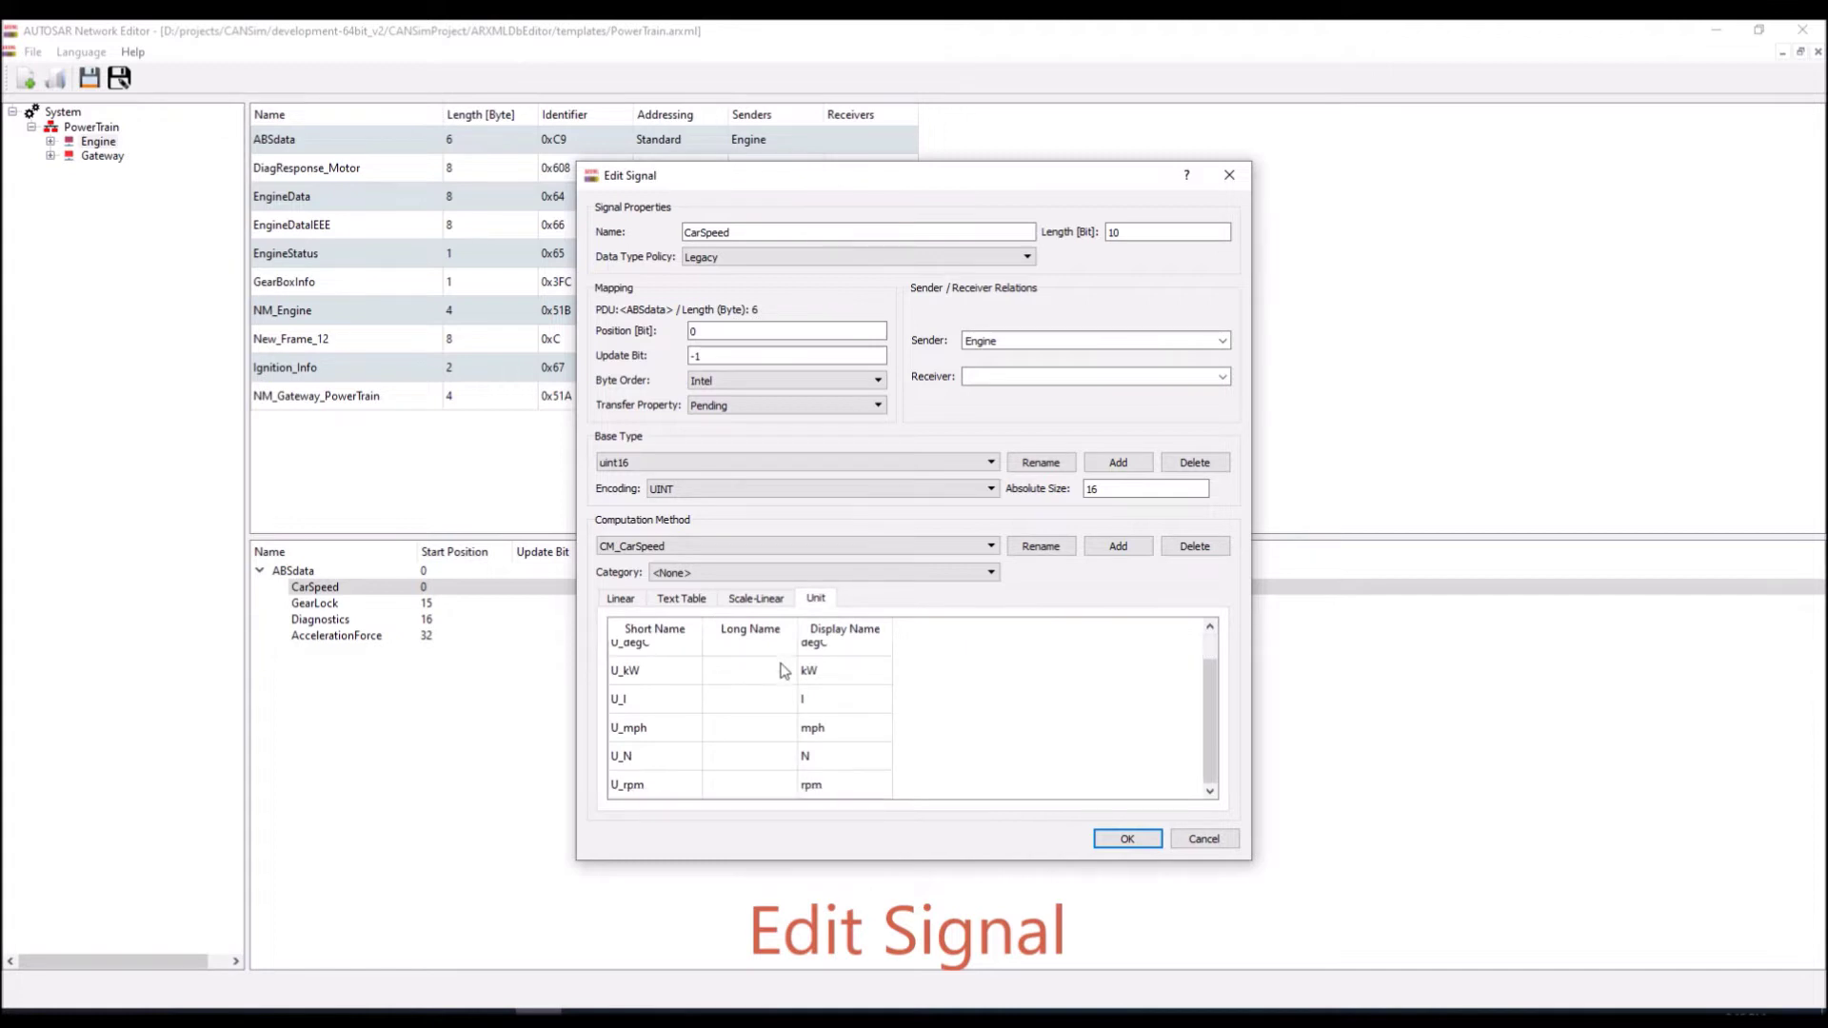
scroll(784, 670, "up", 1)
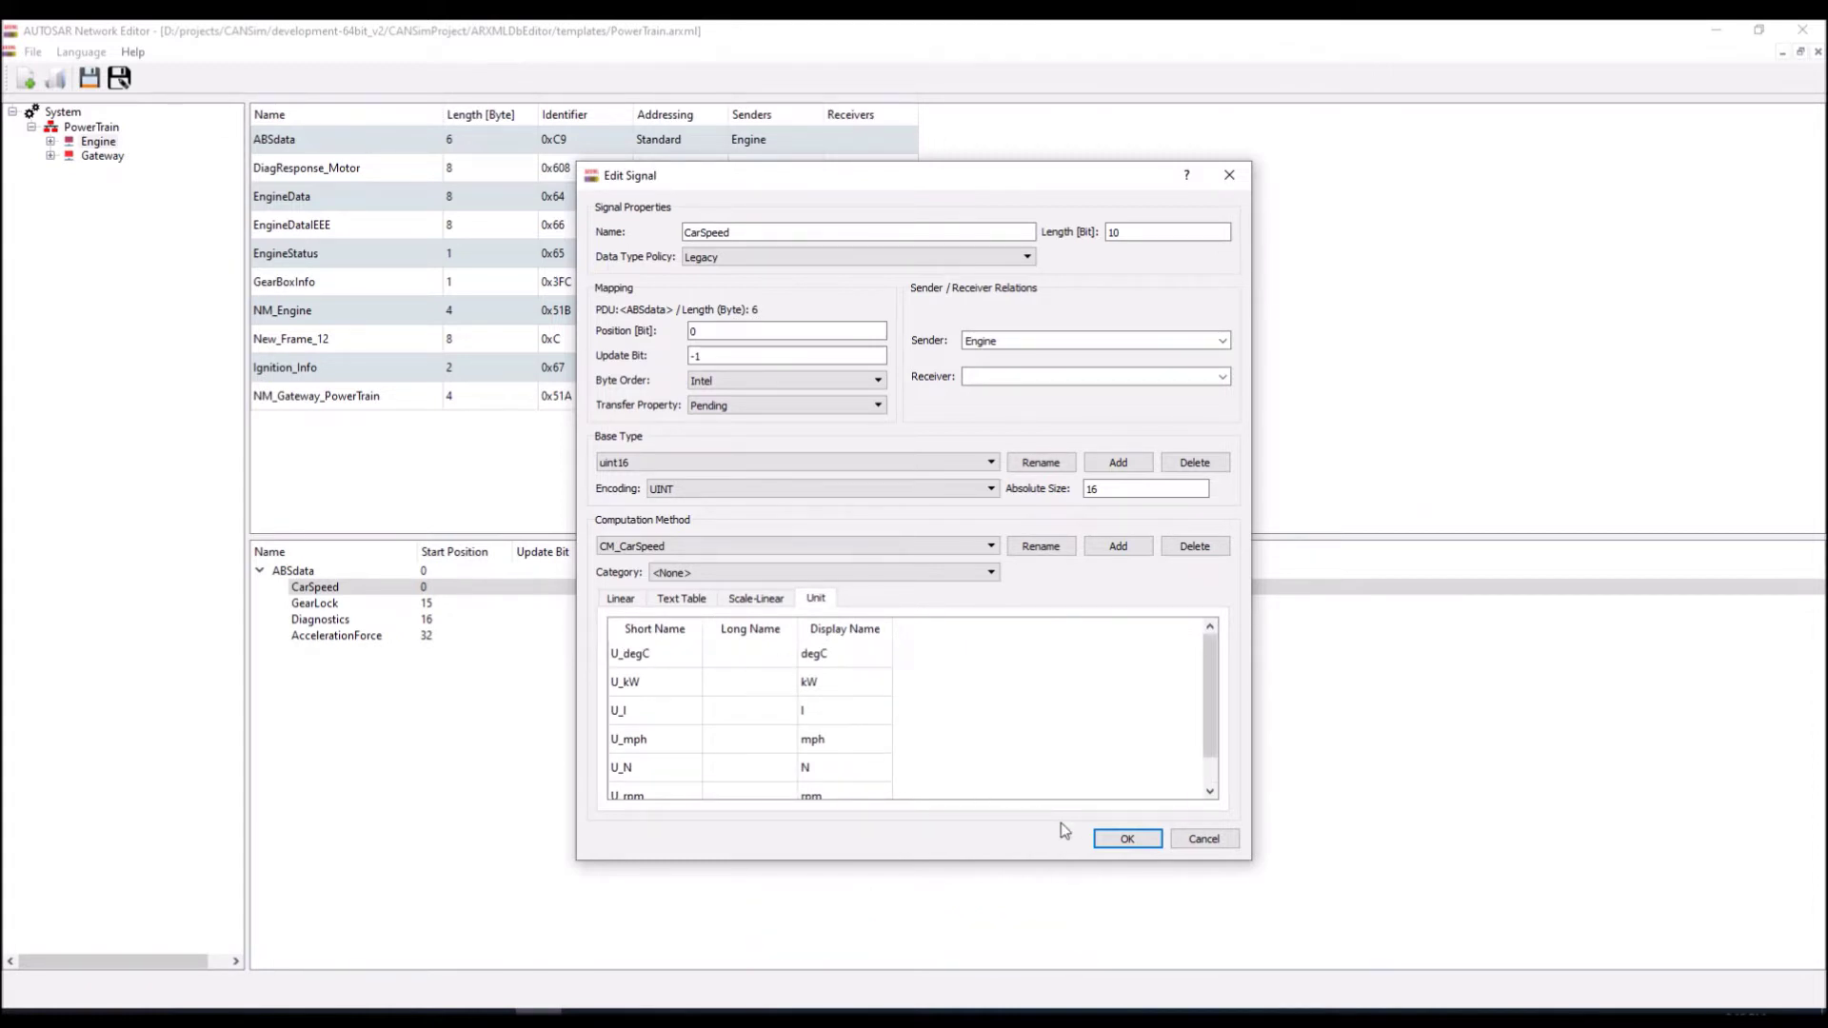
left_click(1114, 836)
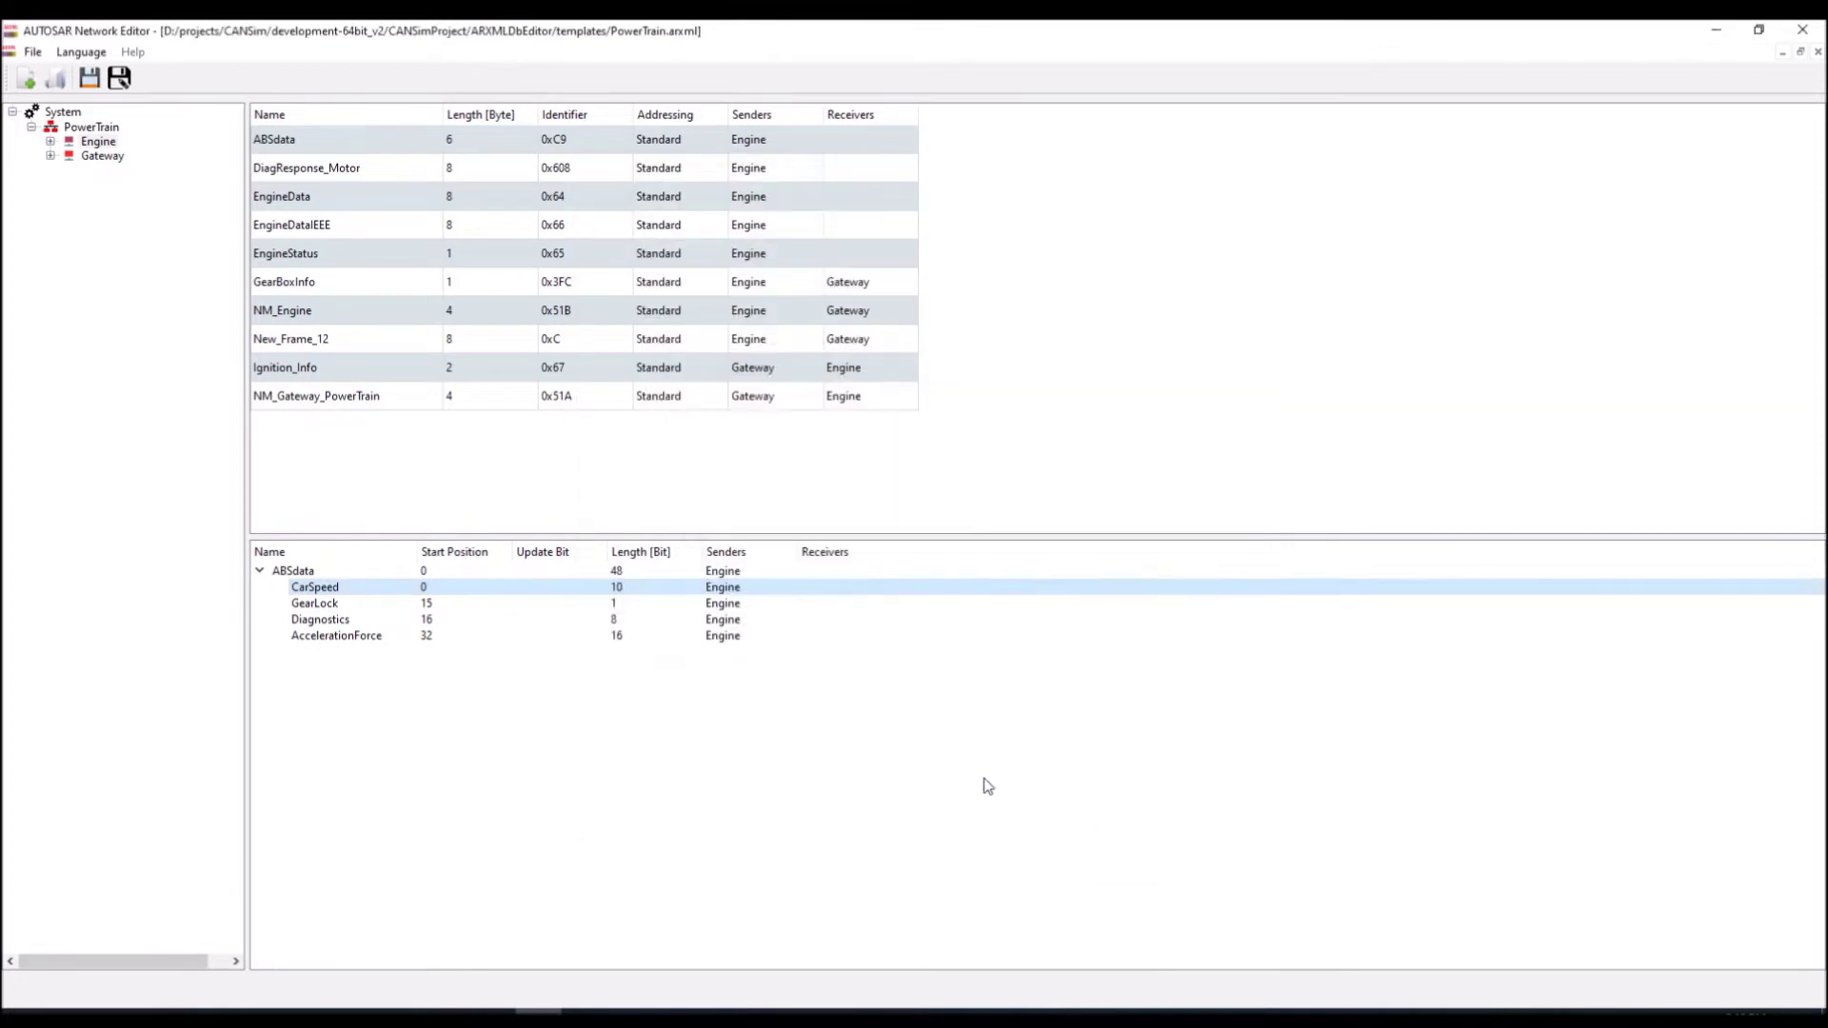
- Create the frame New_Frame_13 with length 8 bytes, ID 13, standard addressing, sender Engine and receiver Gateway
right_click(364, 464)
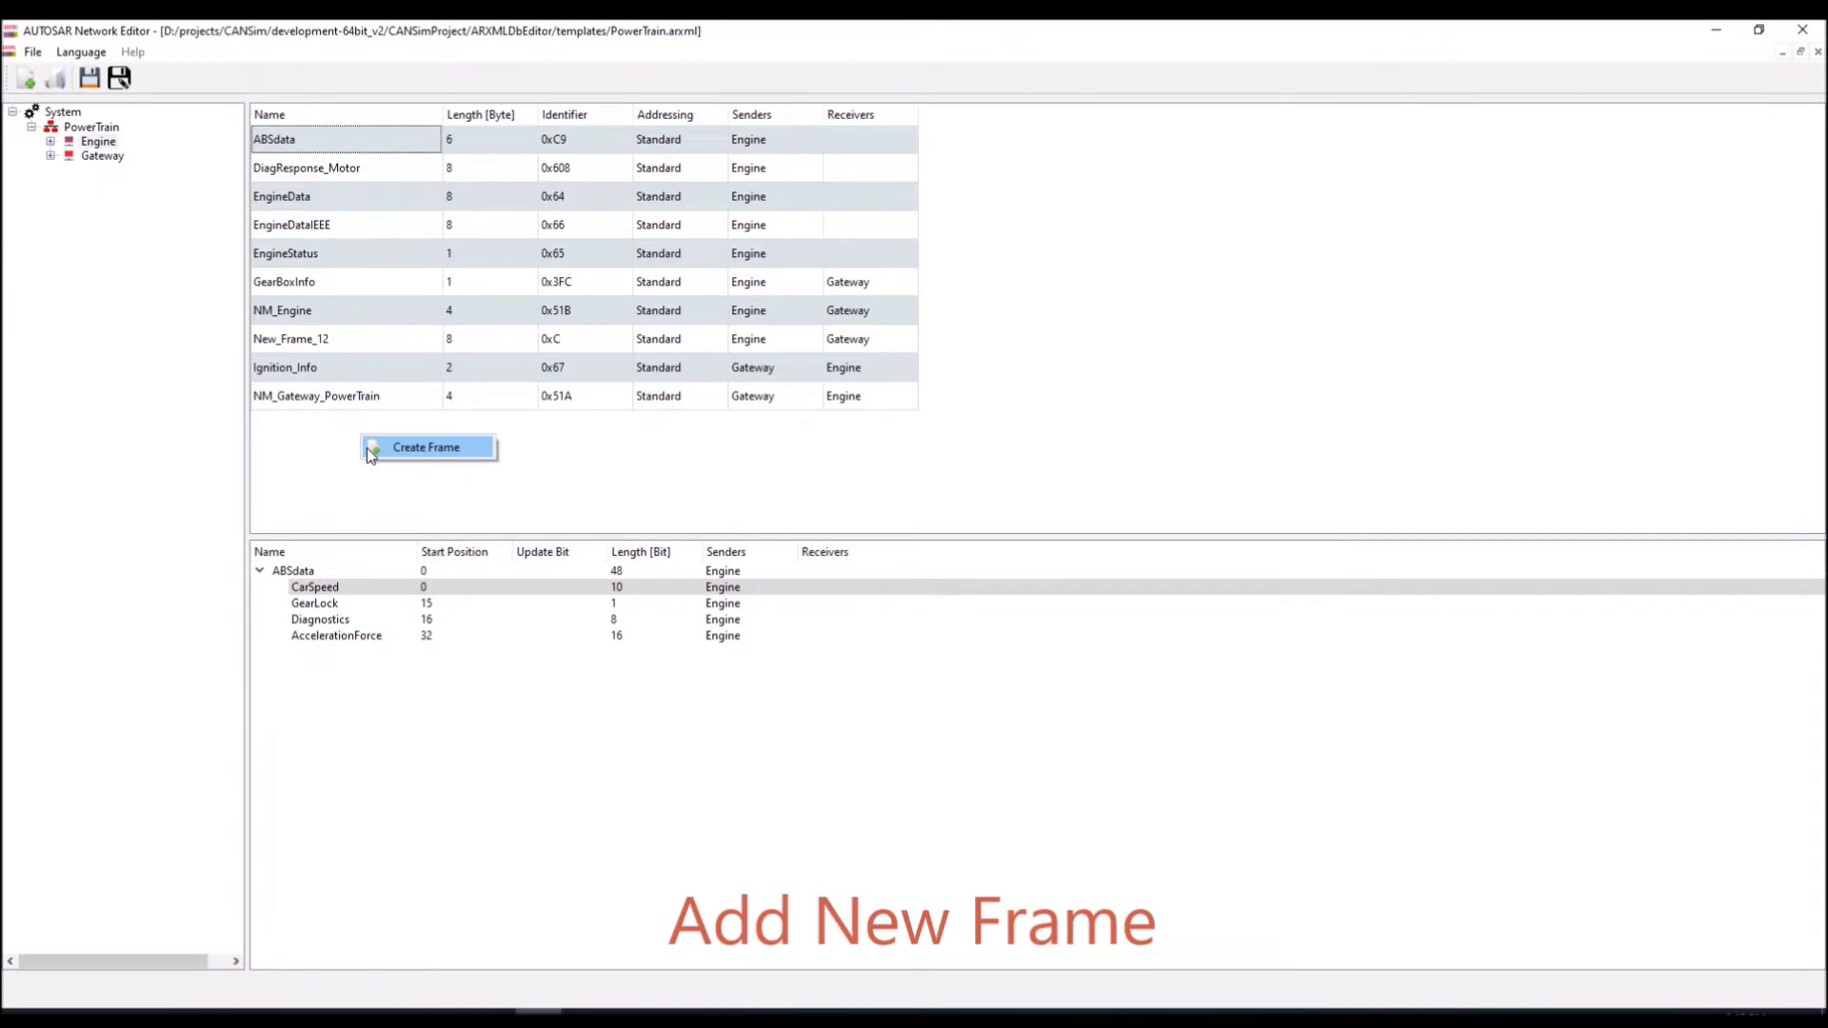
left_click(419, 447)
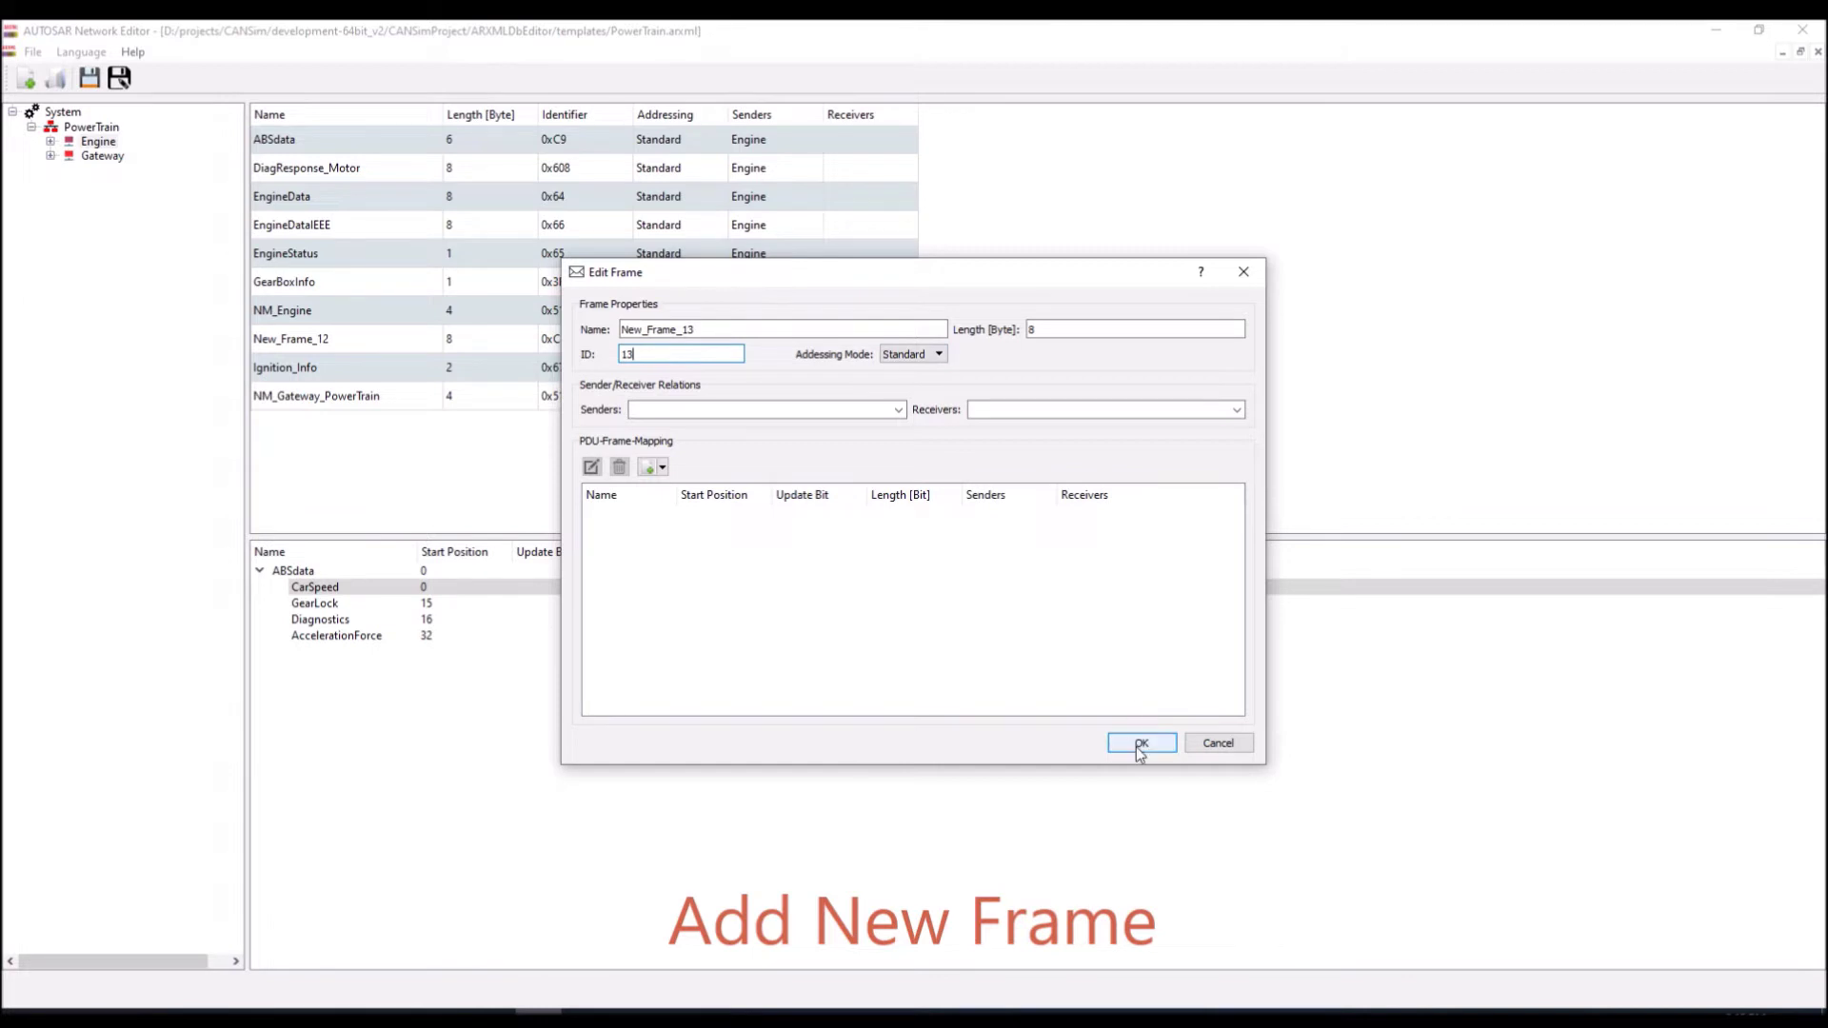
left_click(897, 411)
left_click(641, 427)
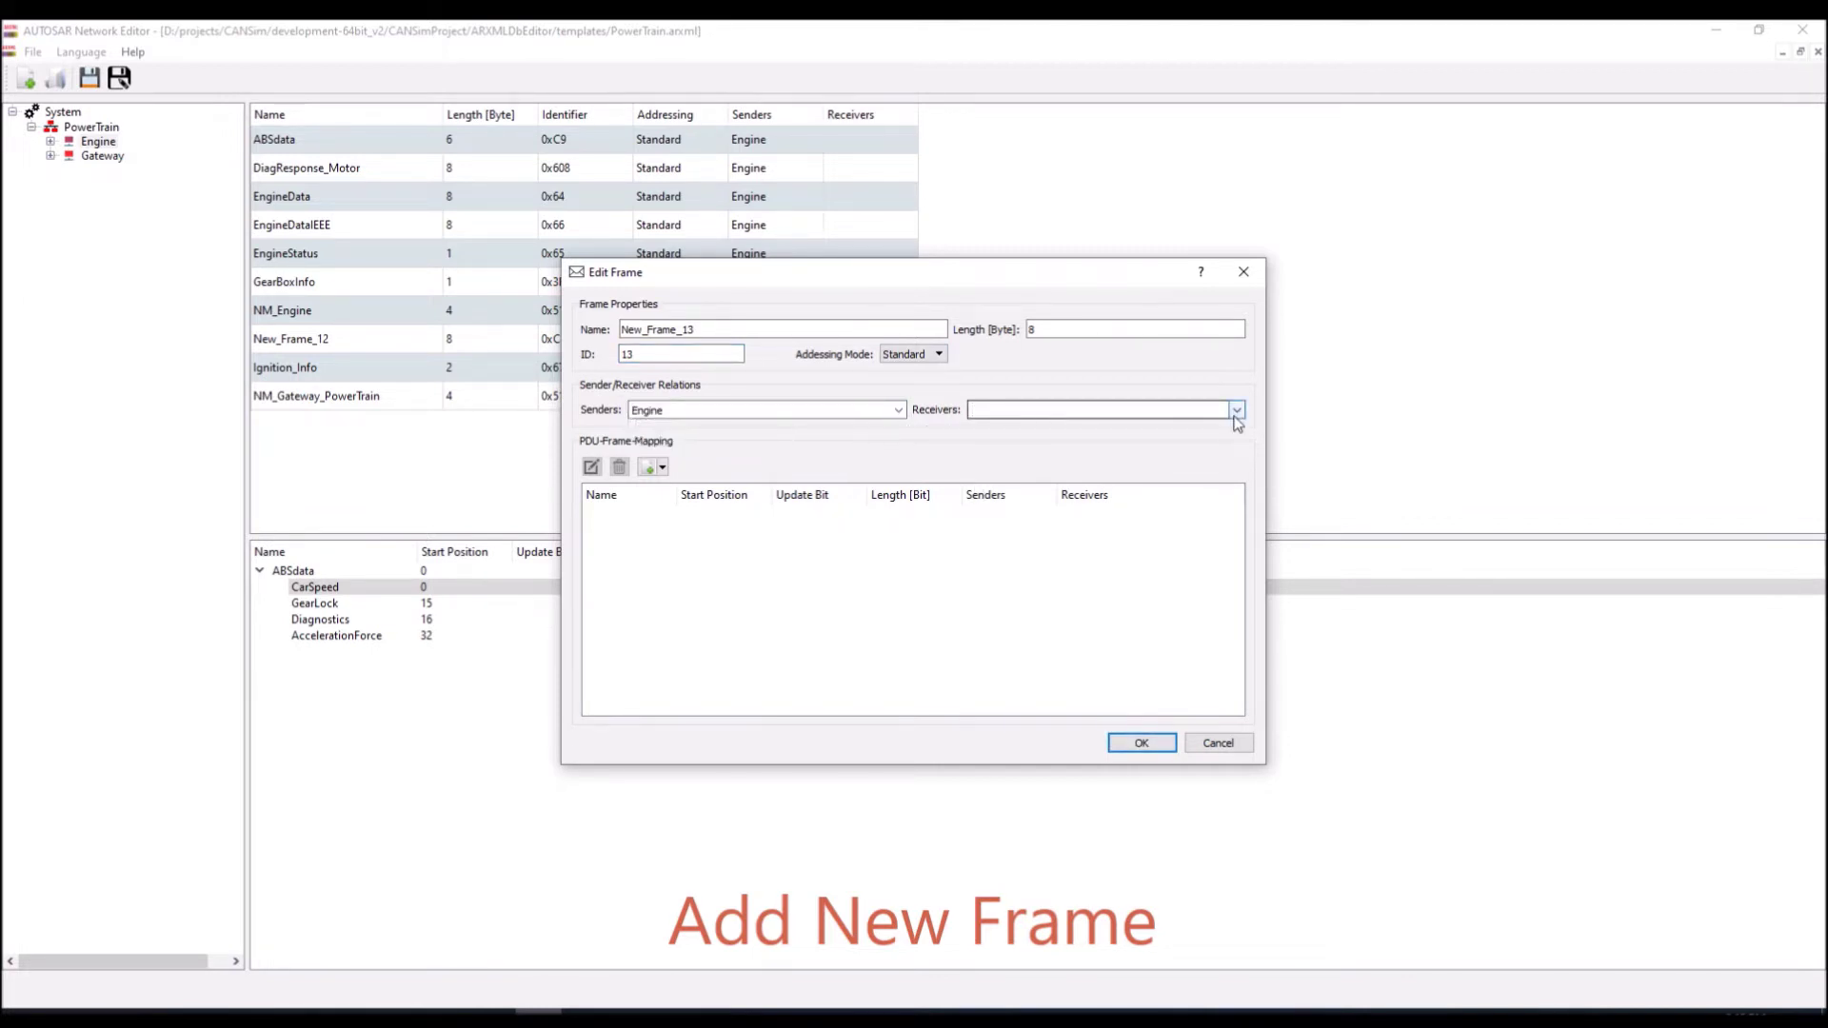
left_click(1235, 413)
left_click(990, 438)
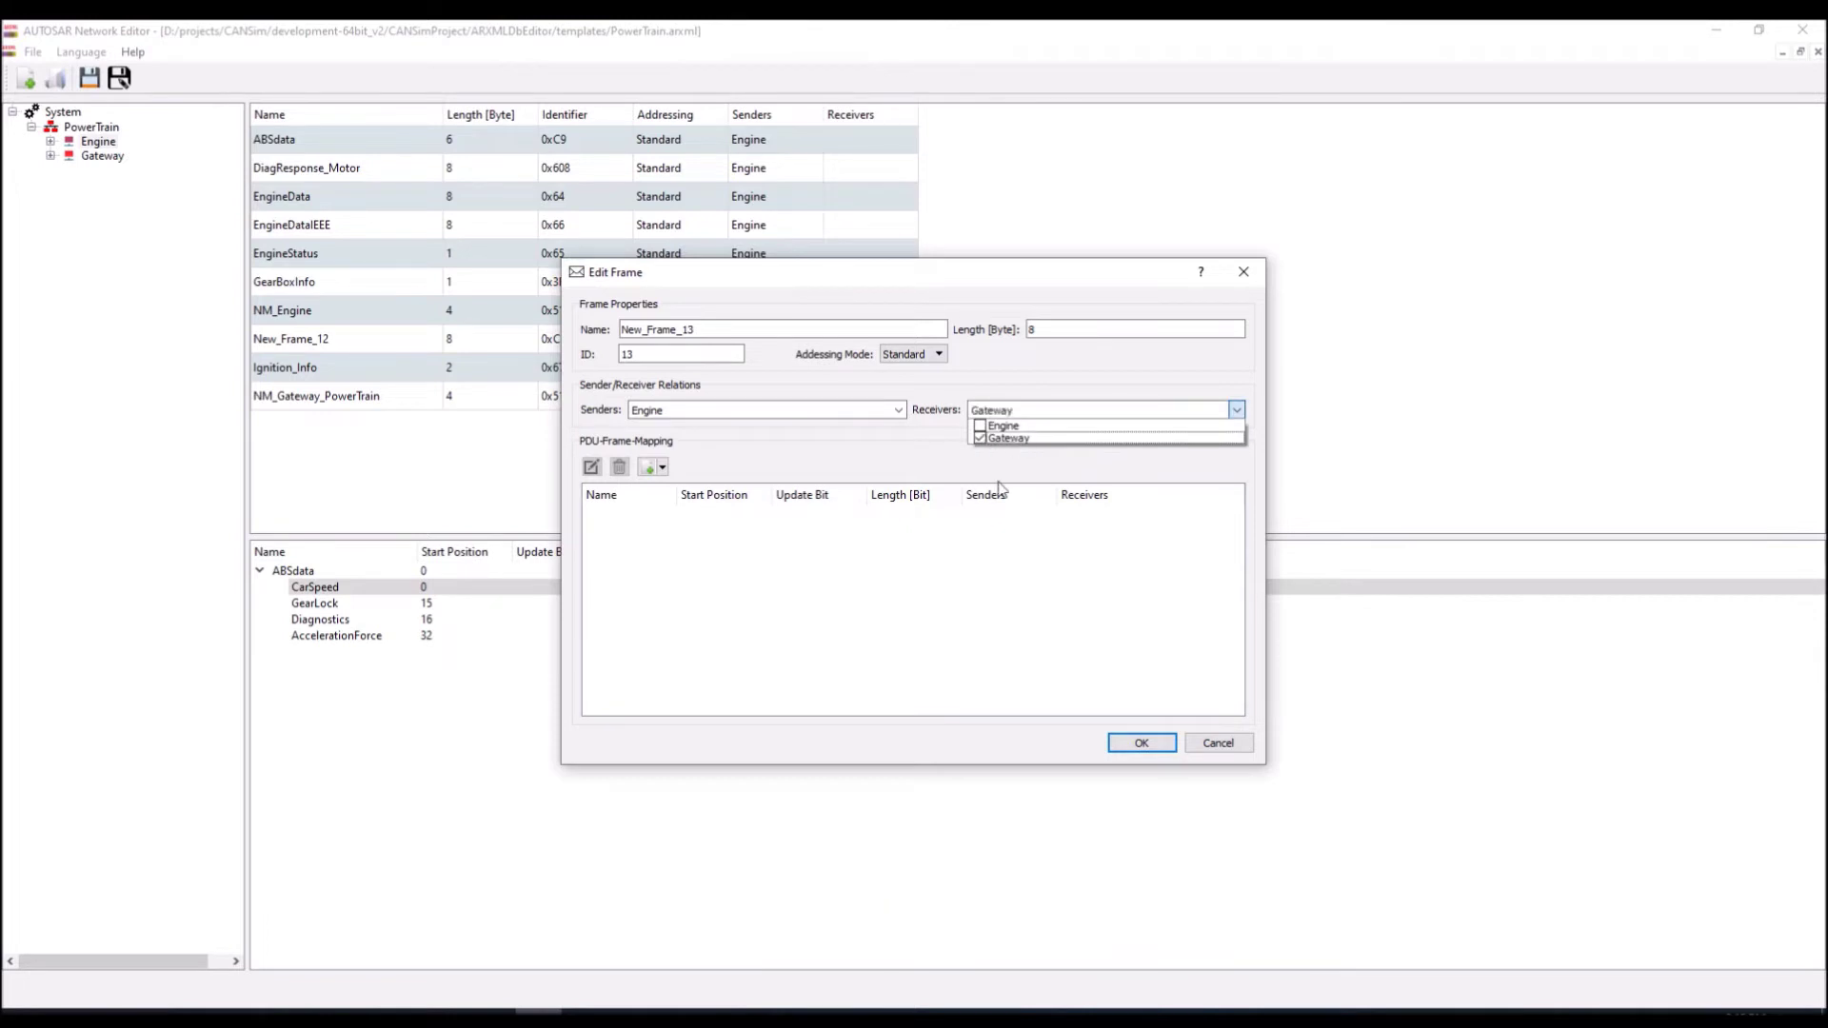
left_click(1140, 743)
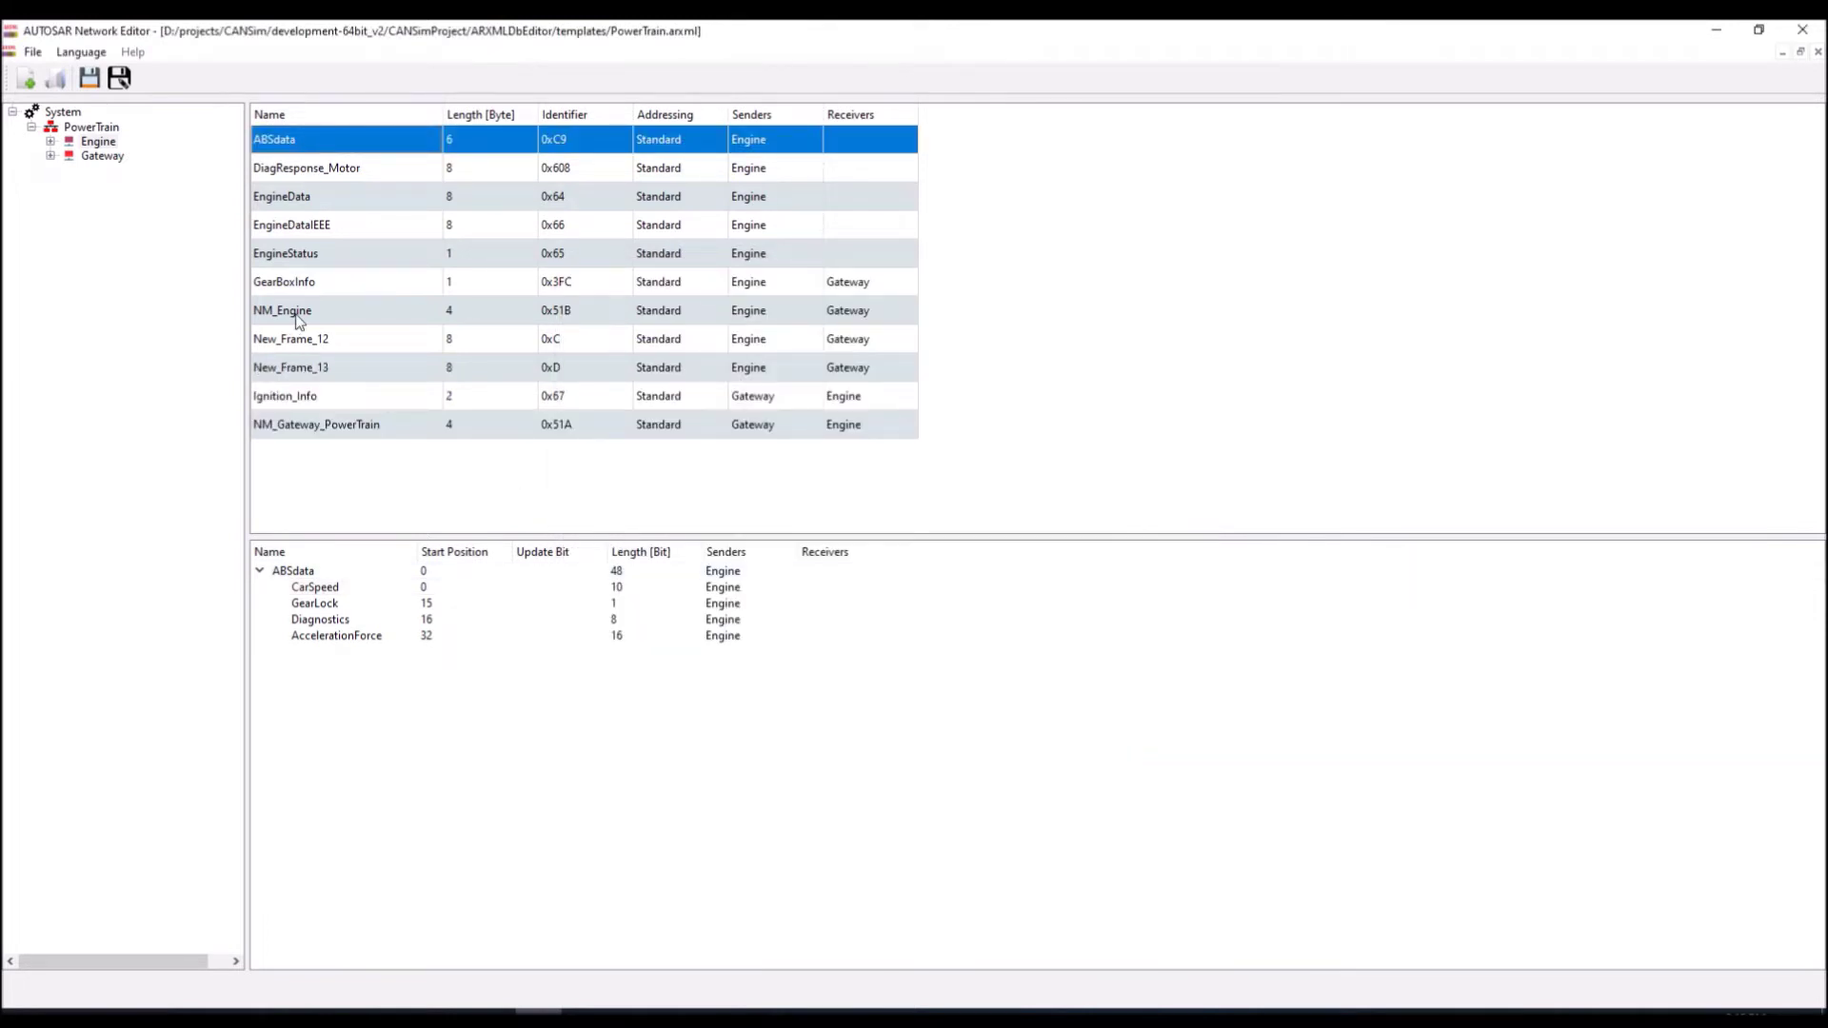
- Add a Signal-I-PDU named New_PDU_12 to New_Frame_13, sent by Engine to Gateway, and view the frame's mapping
left_click(296, 375)
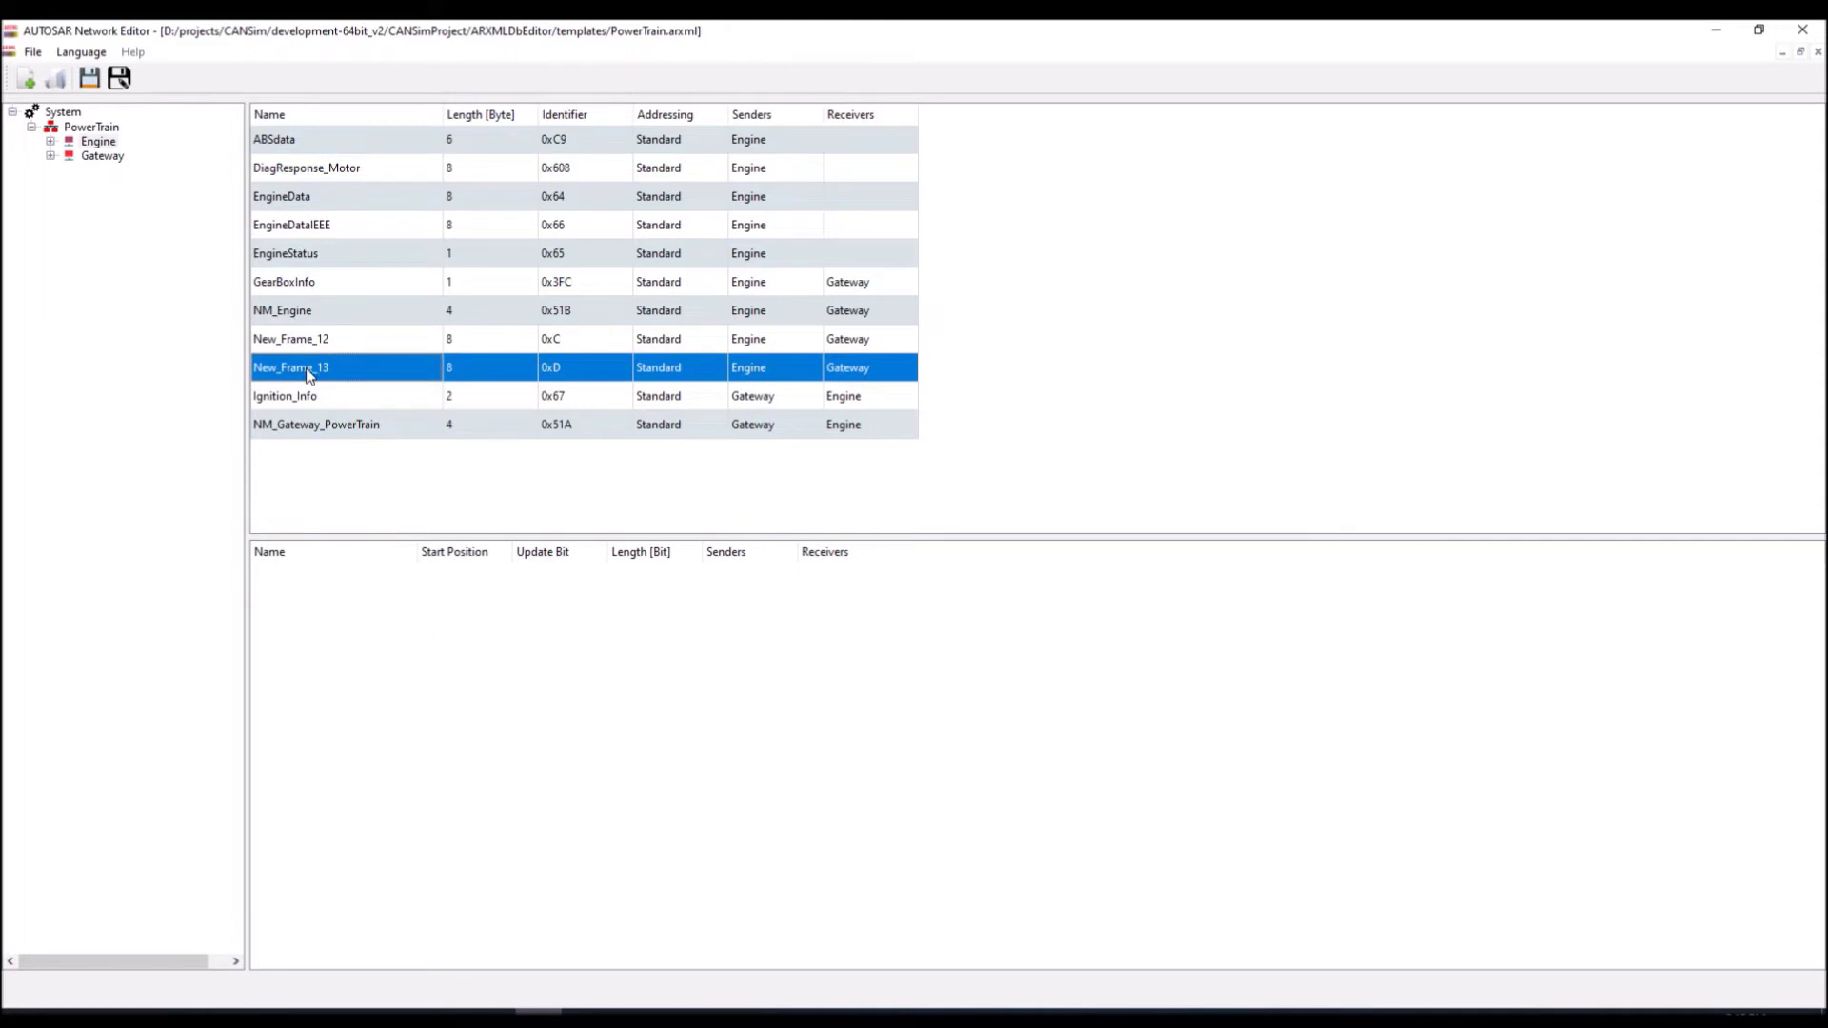
right_click(308, 375)
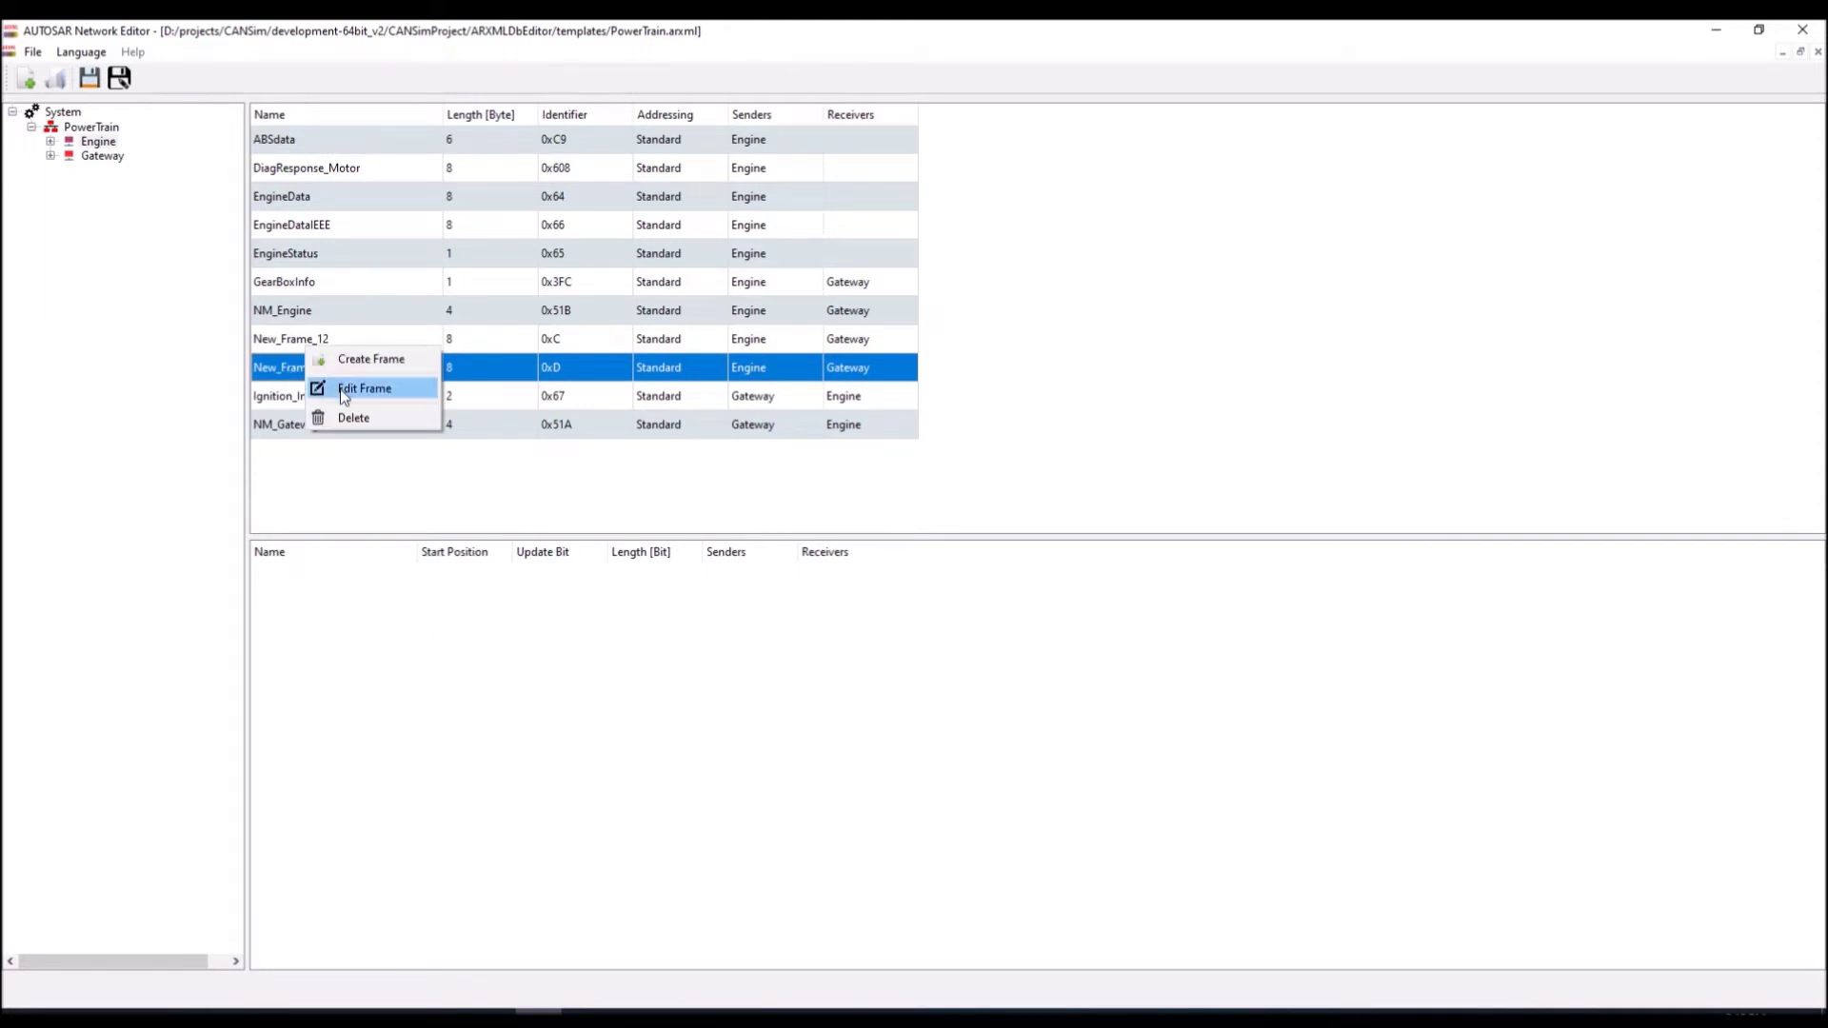
left_click(324, 388)
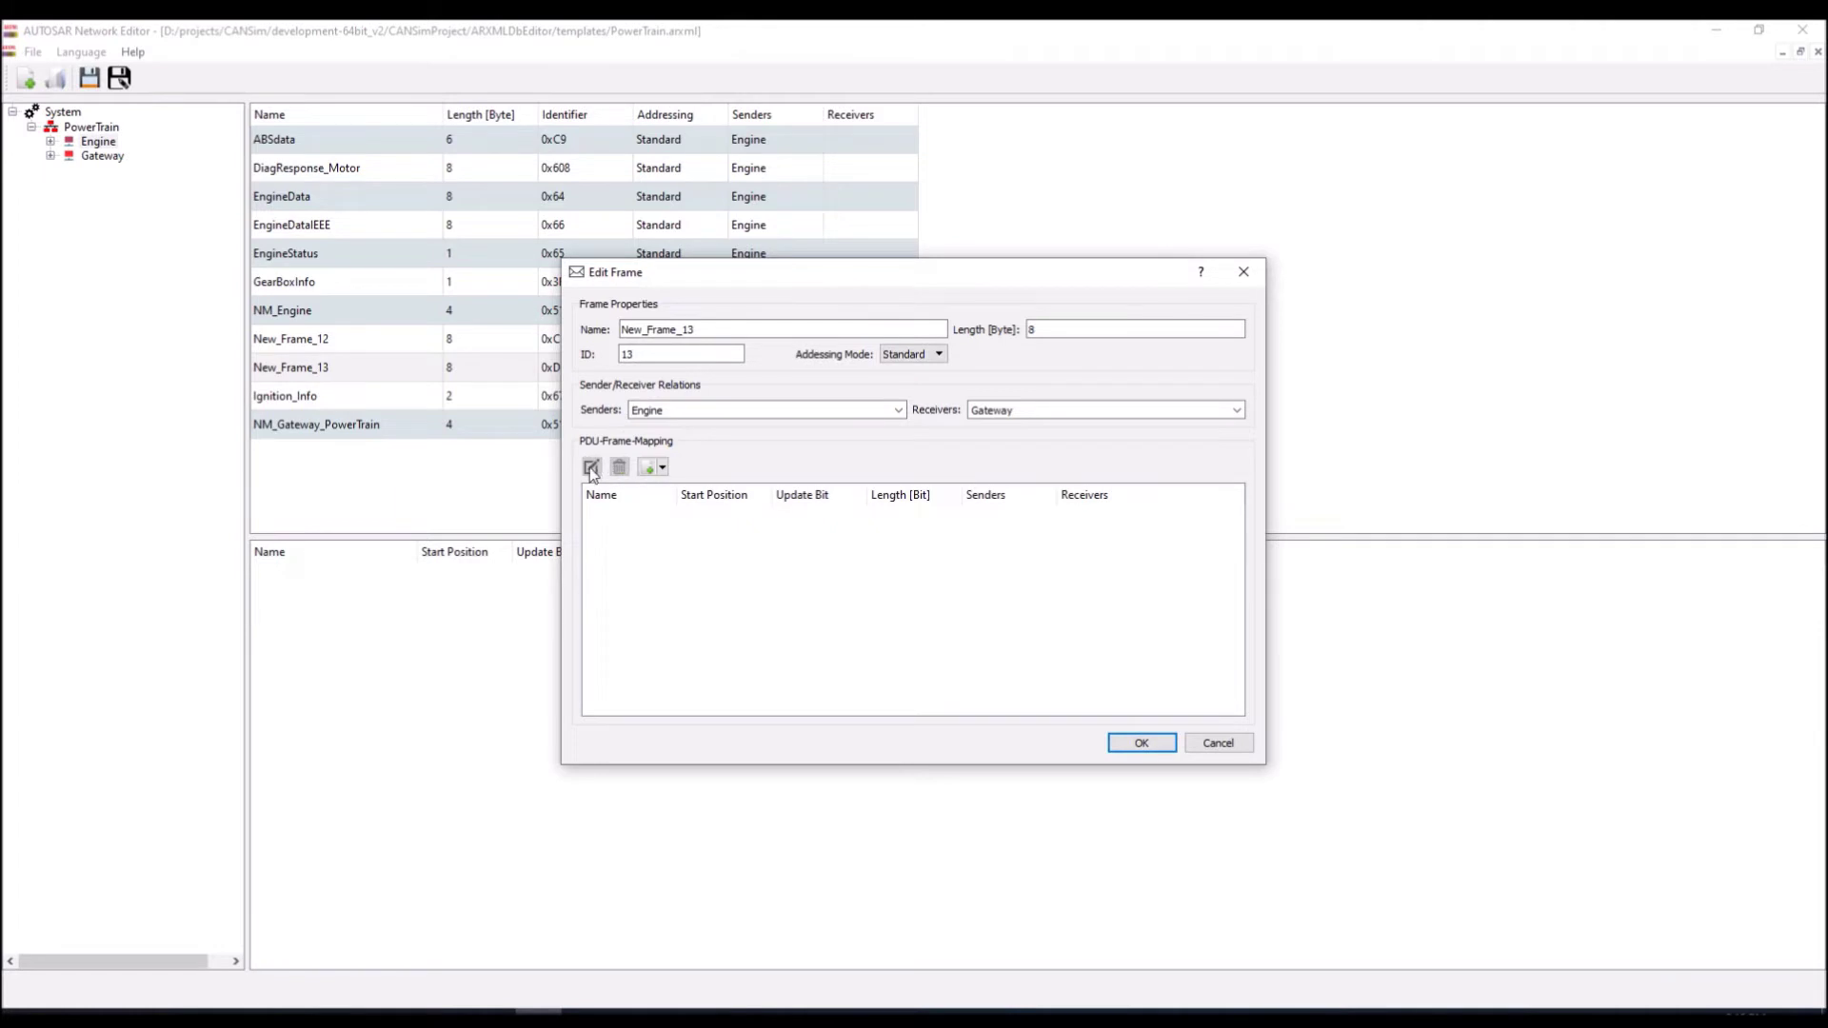
left_click(662, 467)
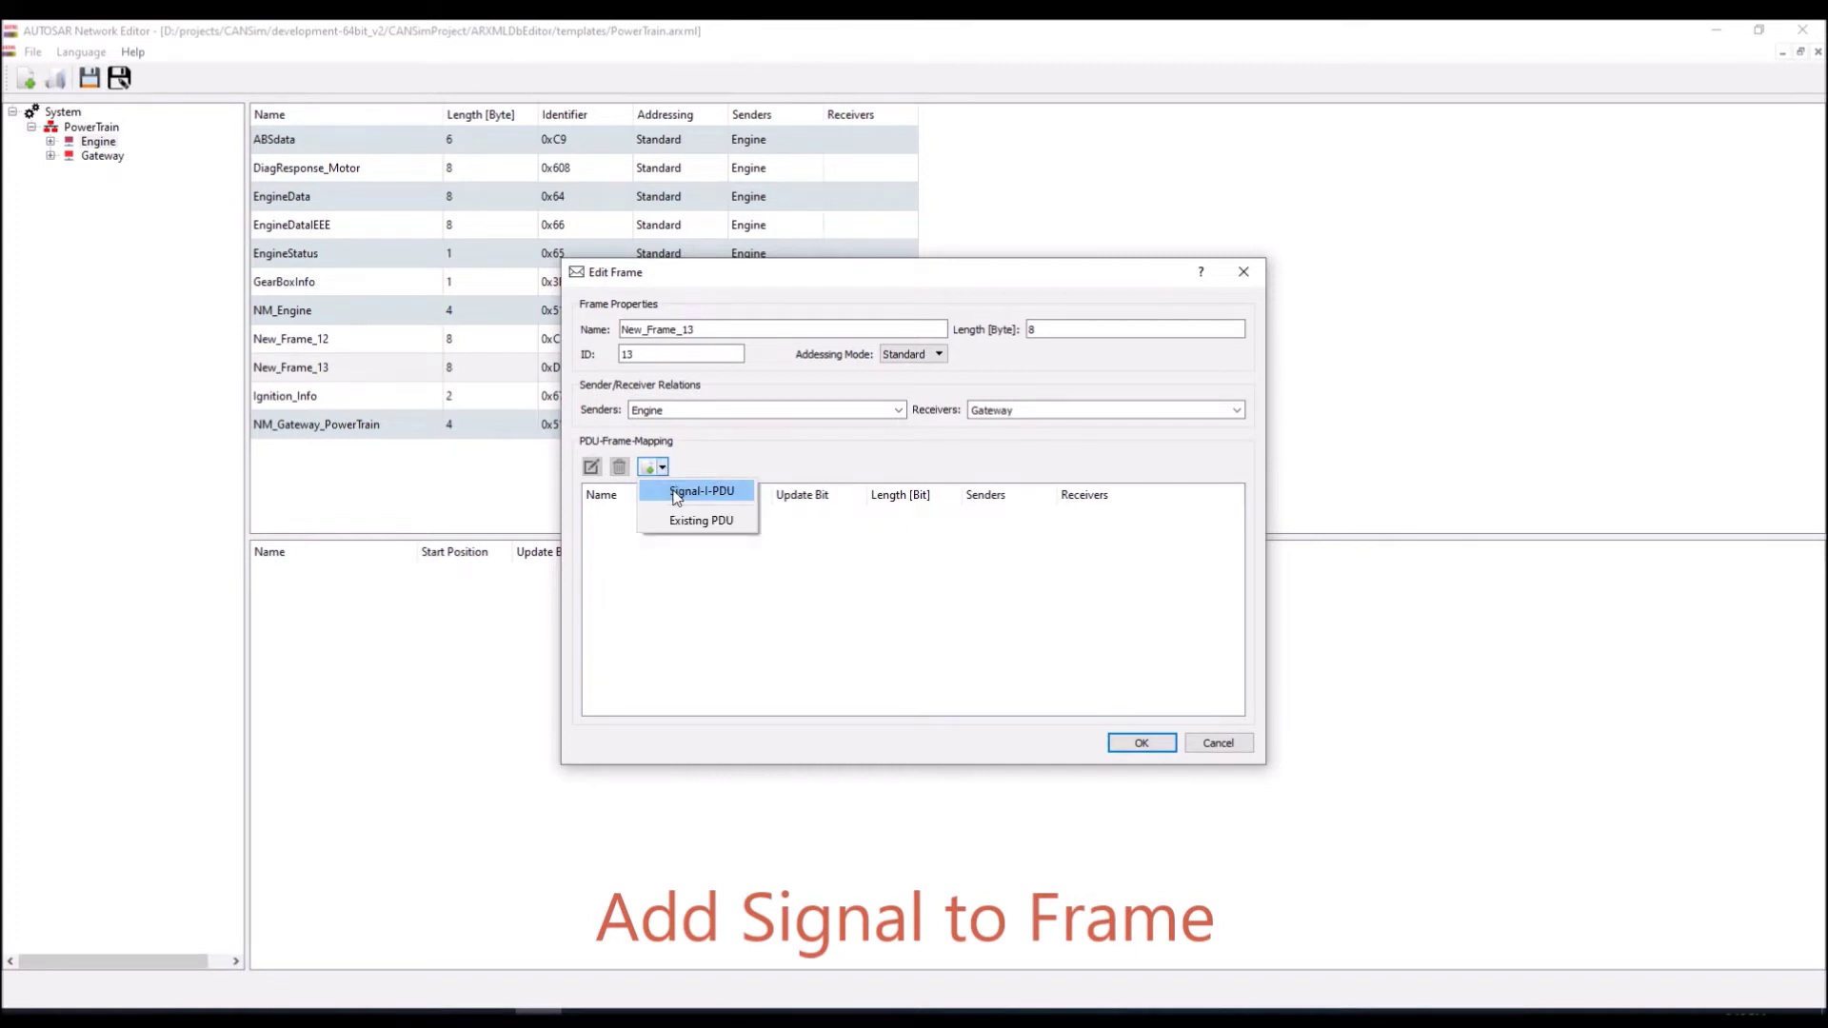
left_click(676, 493)
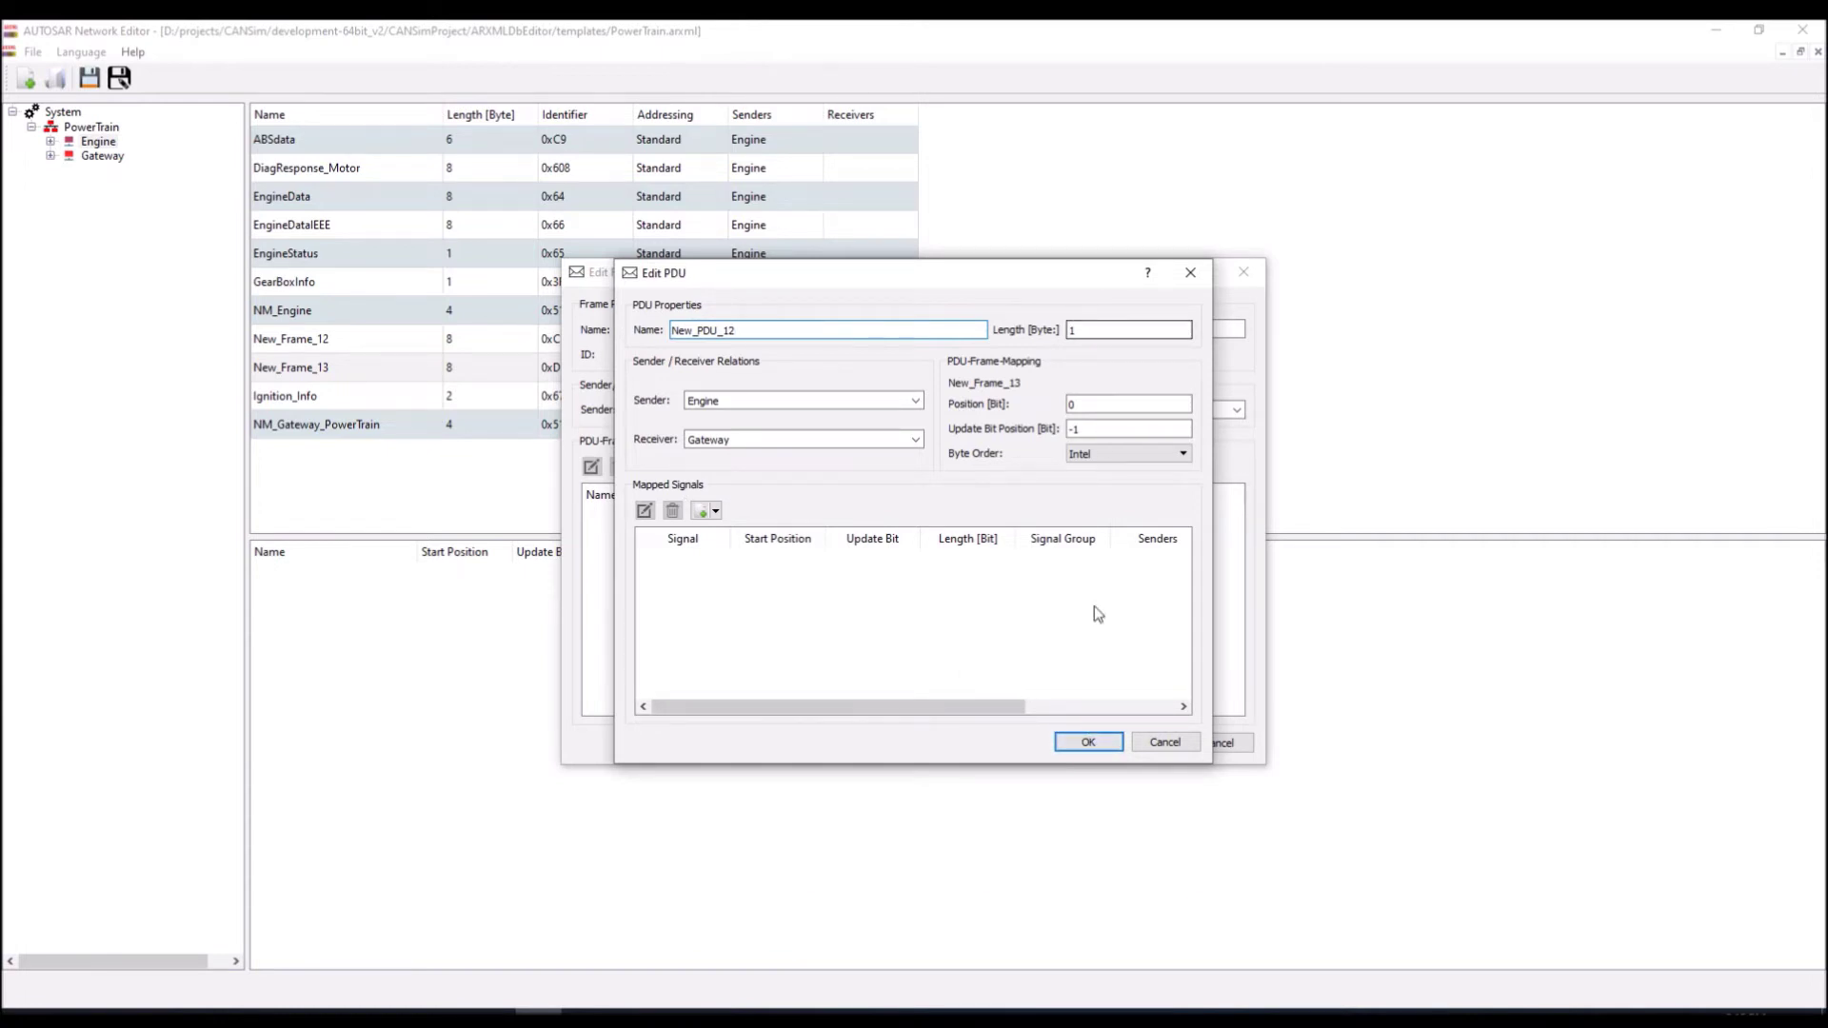
left_click(1088, 743)
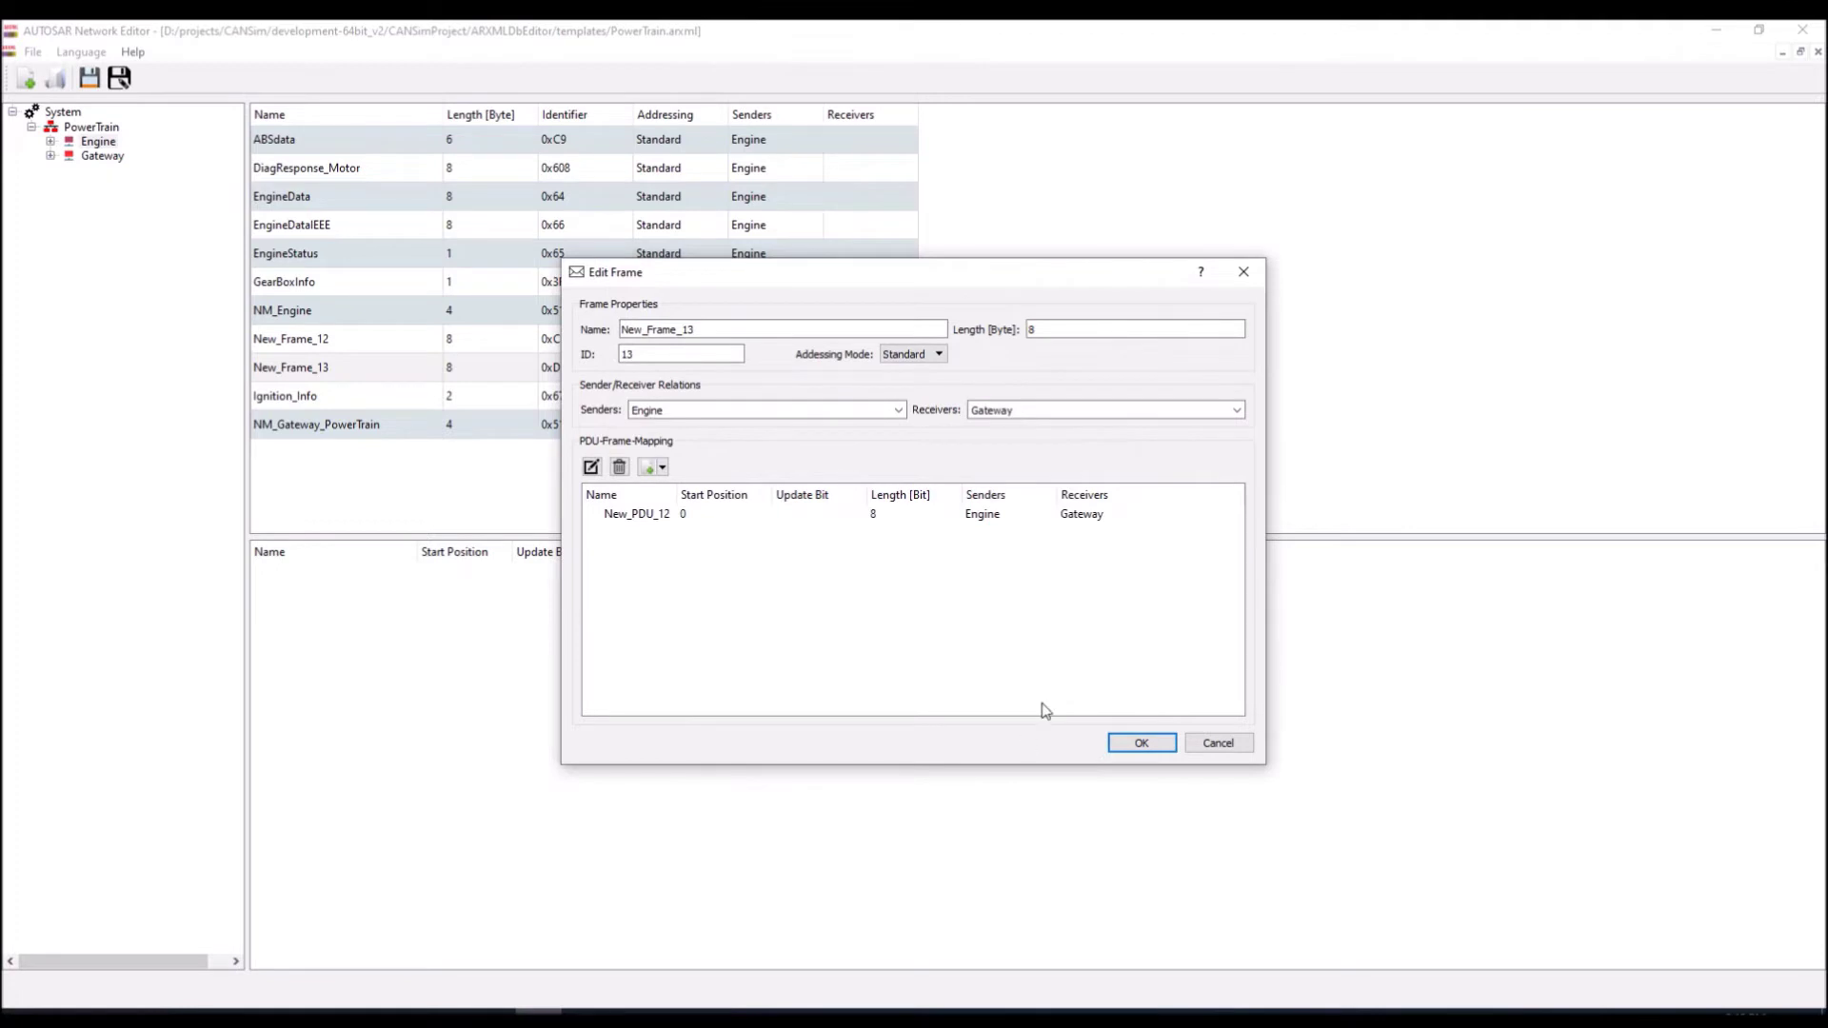
left_click(1141, 743)
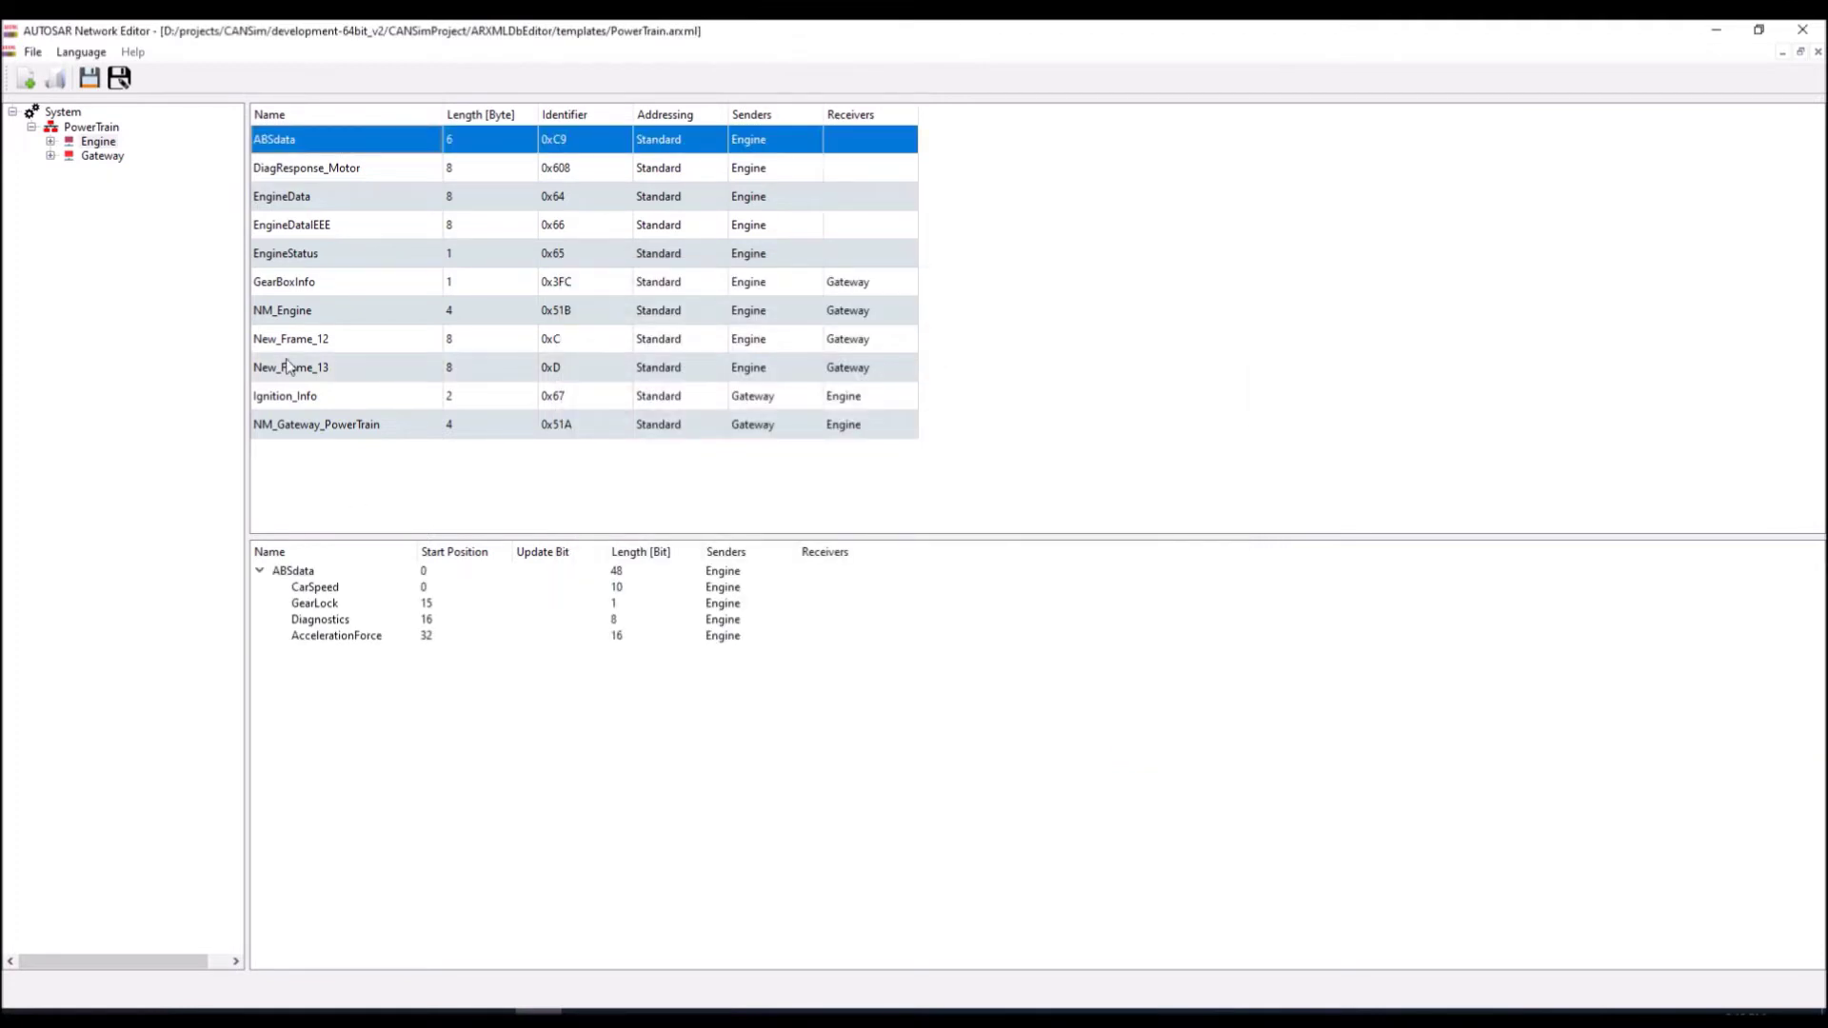
left_click(288, 367)
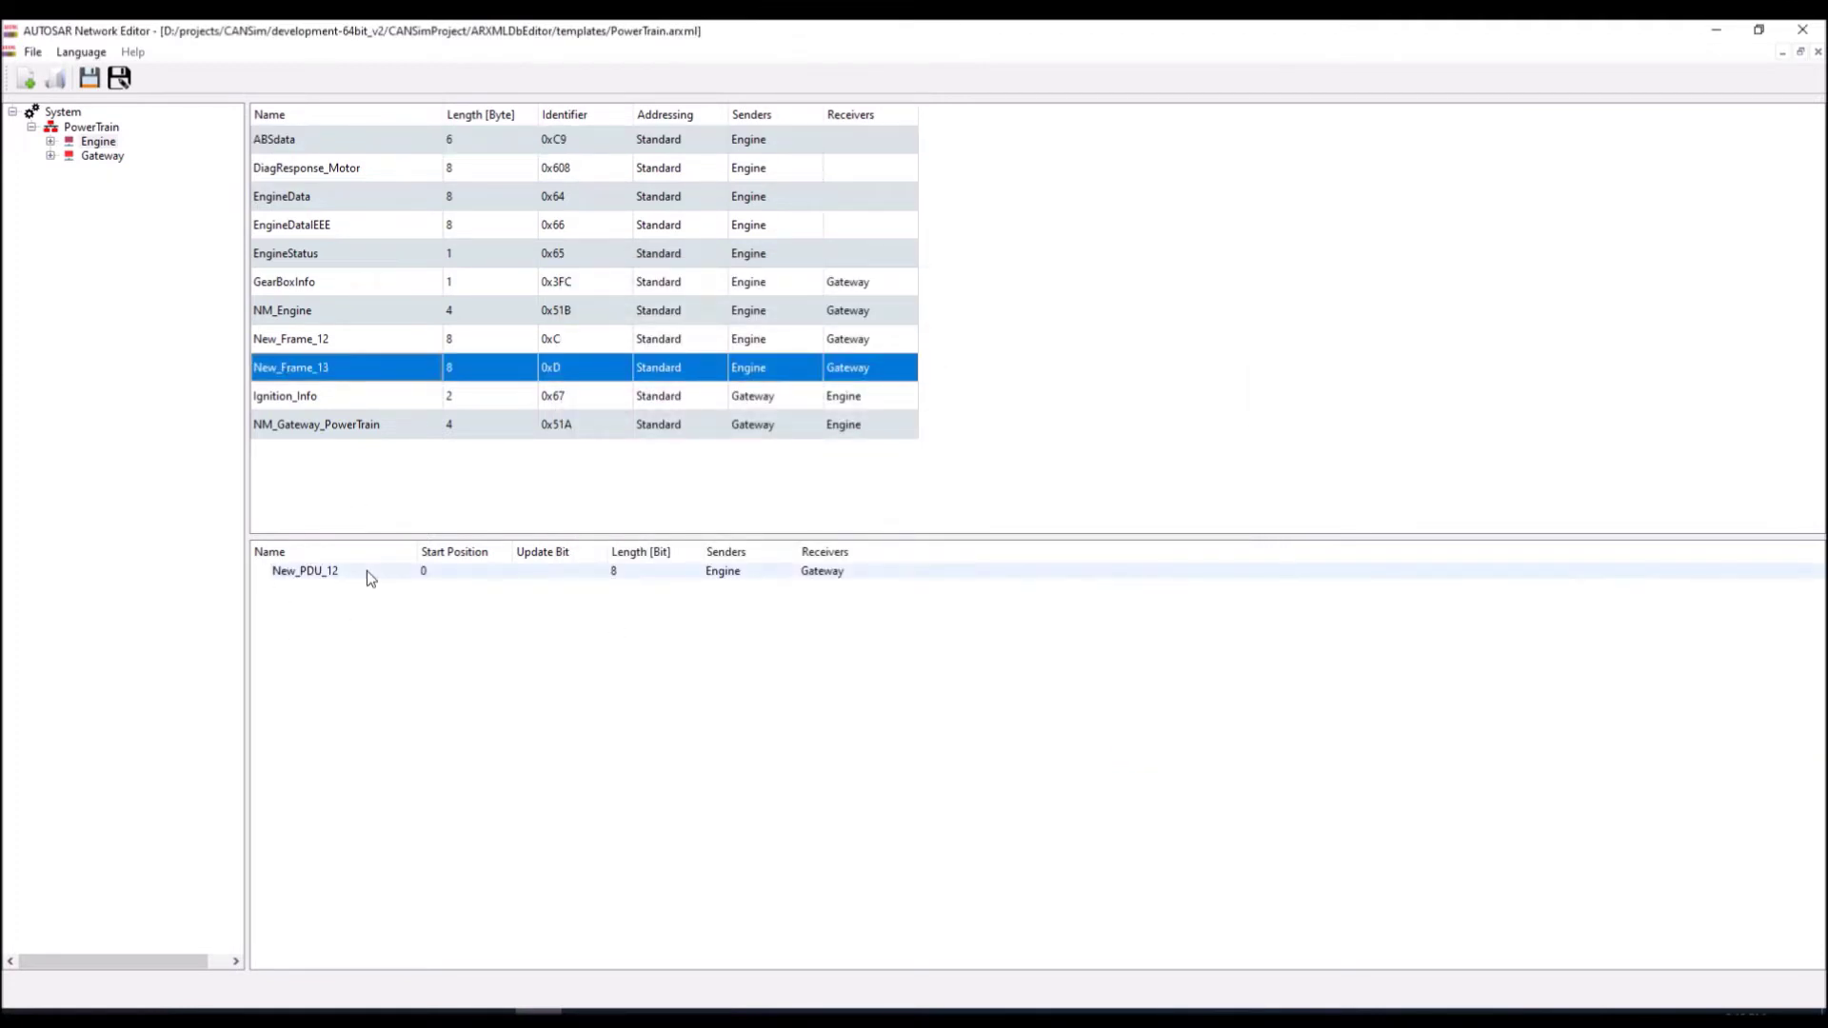
left_click(369, 570)
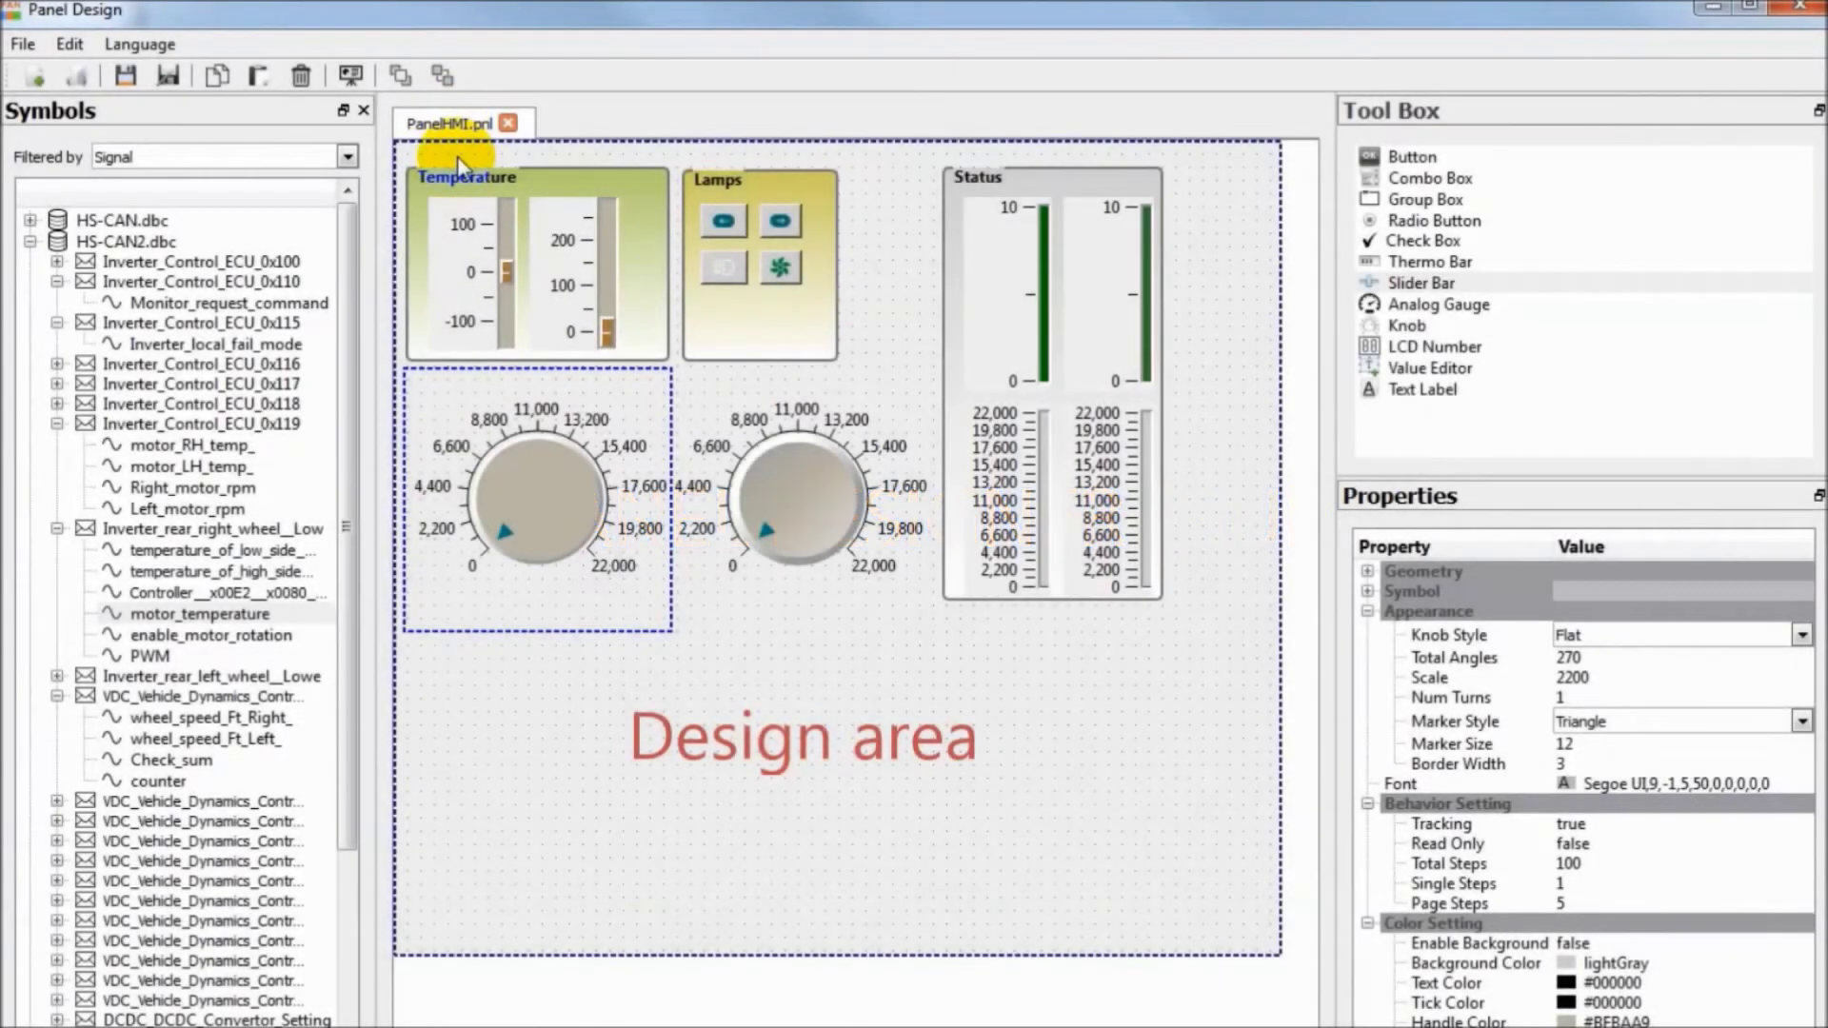
- In Panel Design, browse the HS-CAN2.dbc database down to the Inverter_Control_ECU_0x100 signals and examine the selected knob's symbol properties
left_click(31, 241)
left_click(31, 241)
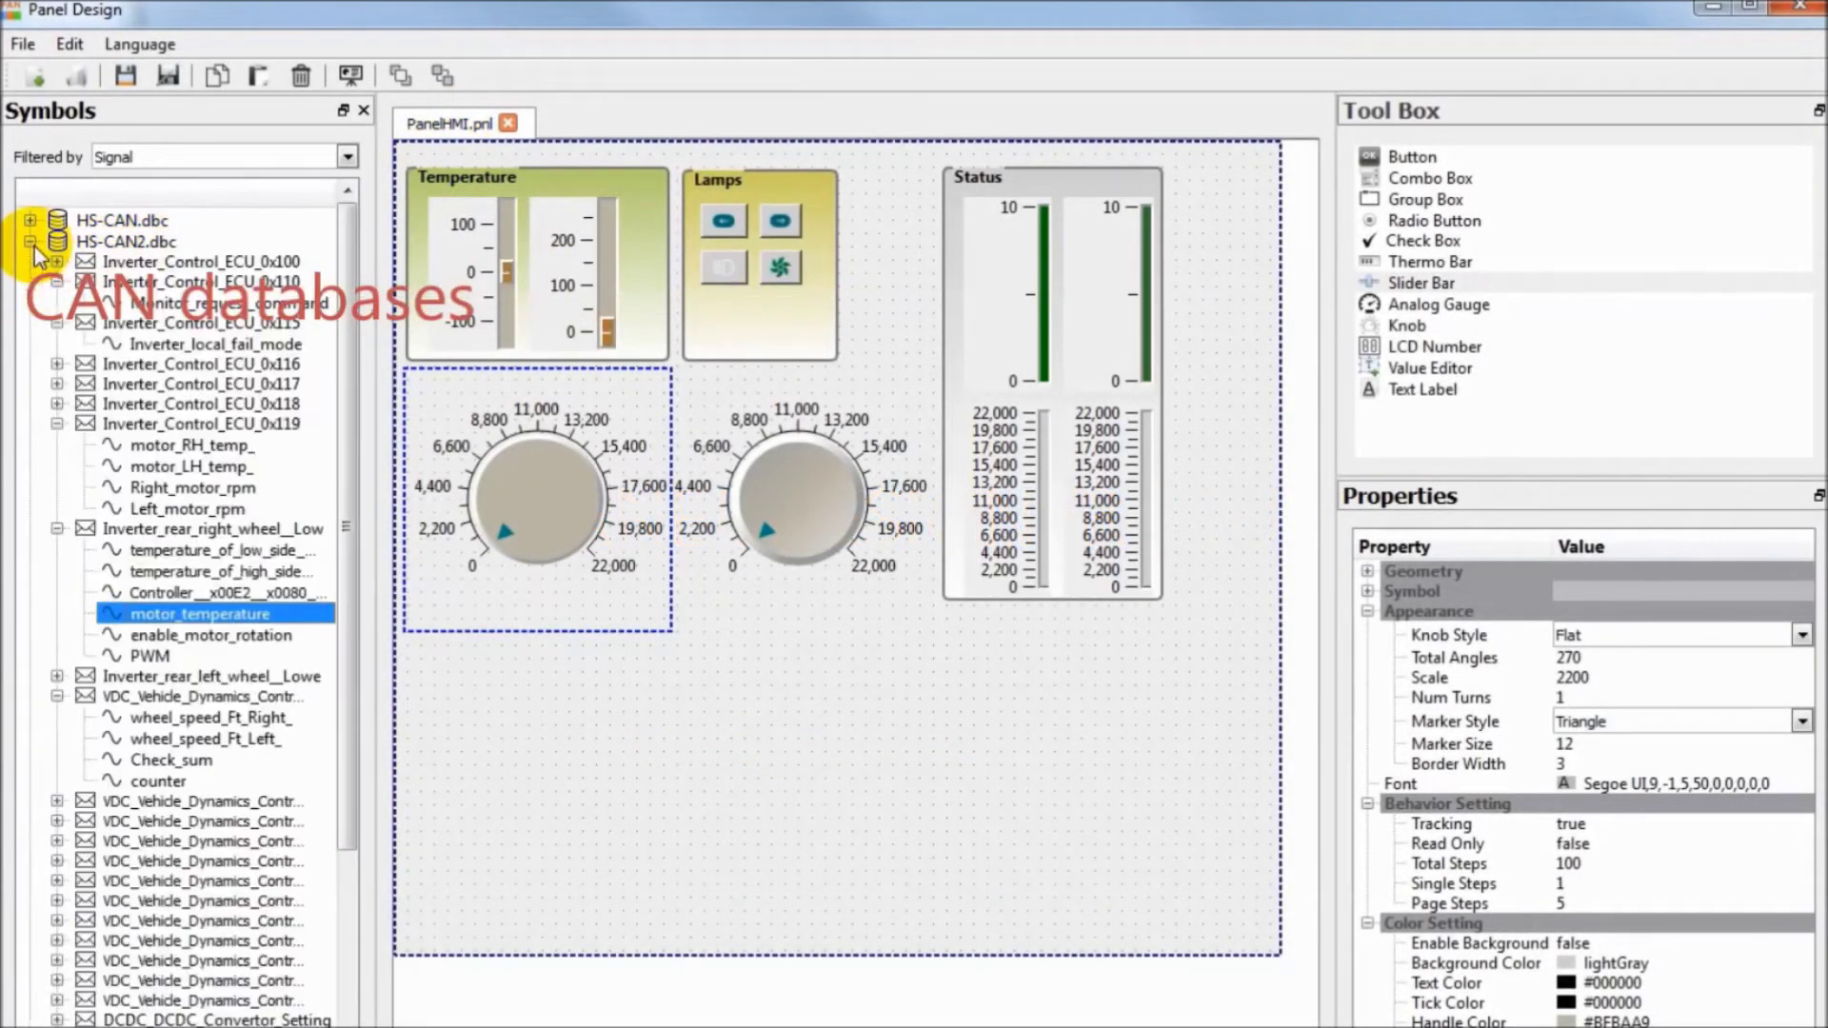
left_click(57, 261)
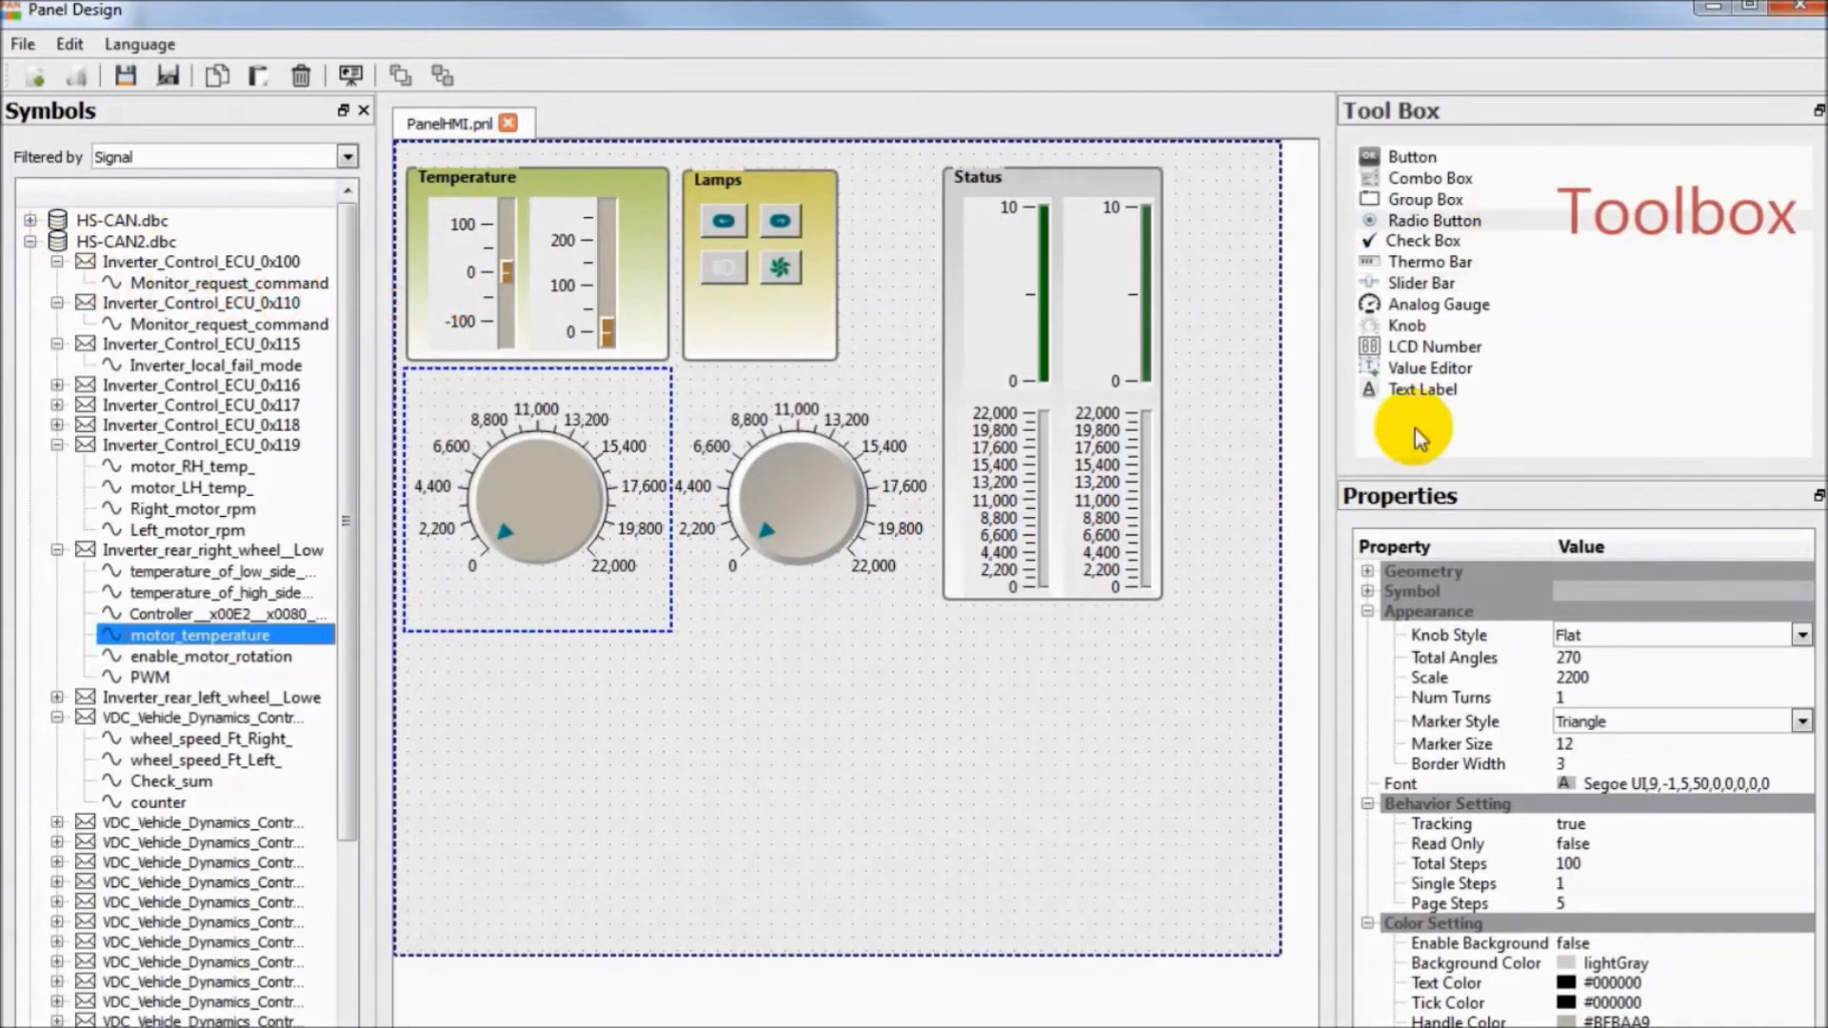
left_click(1368, 592)
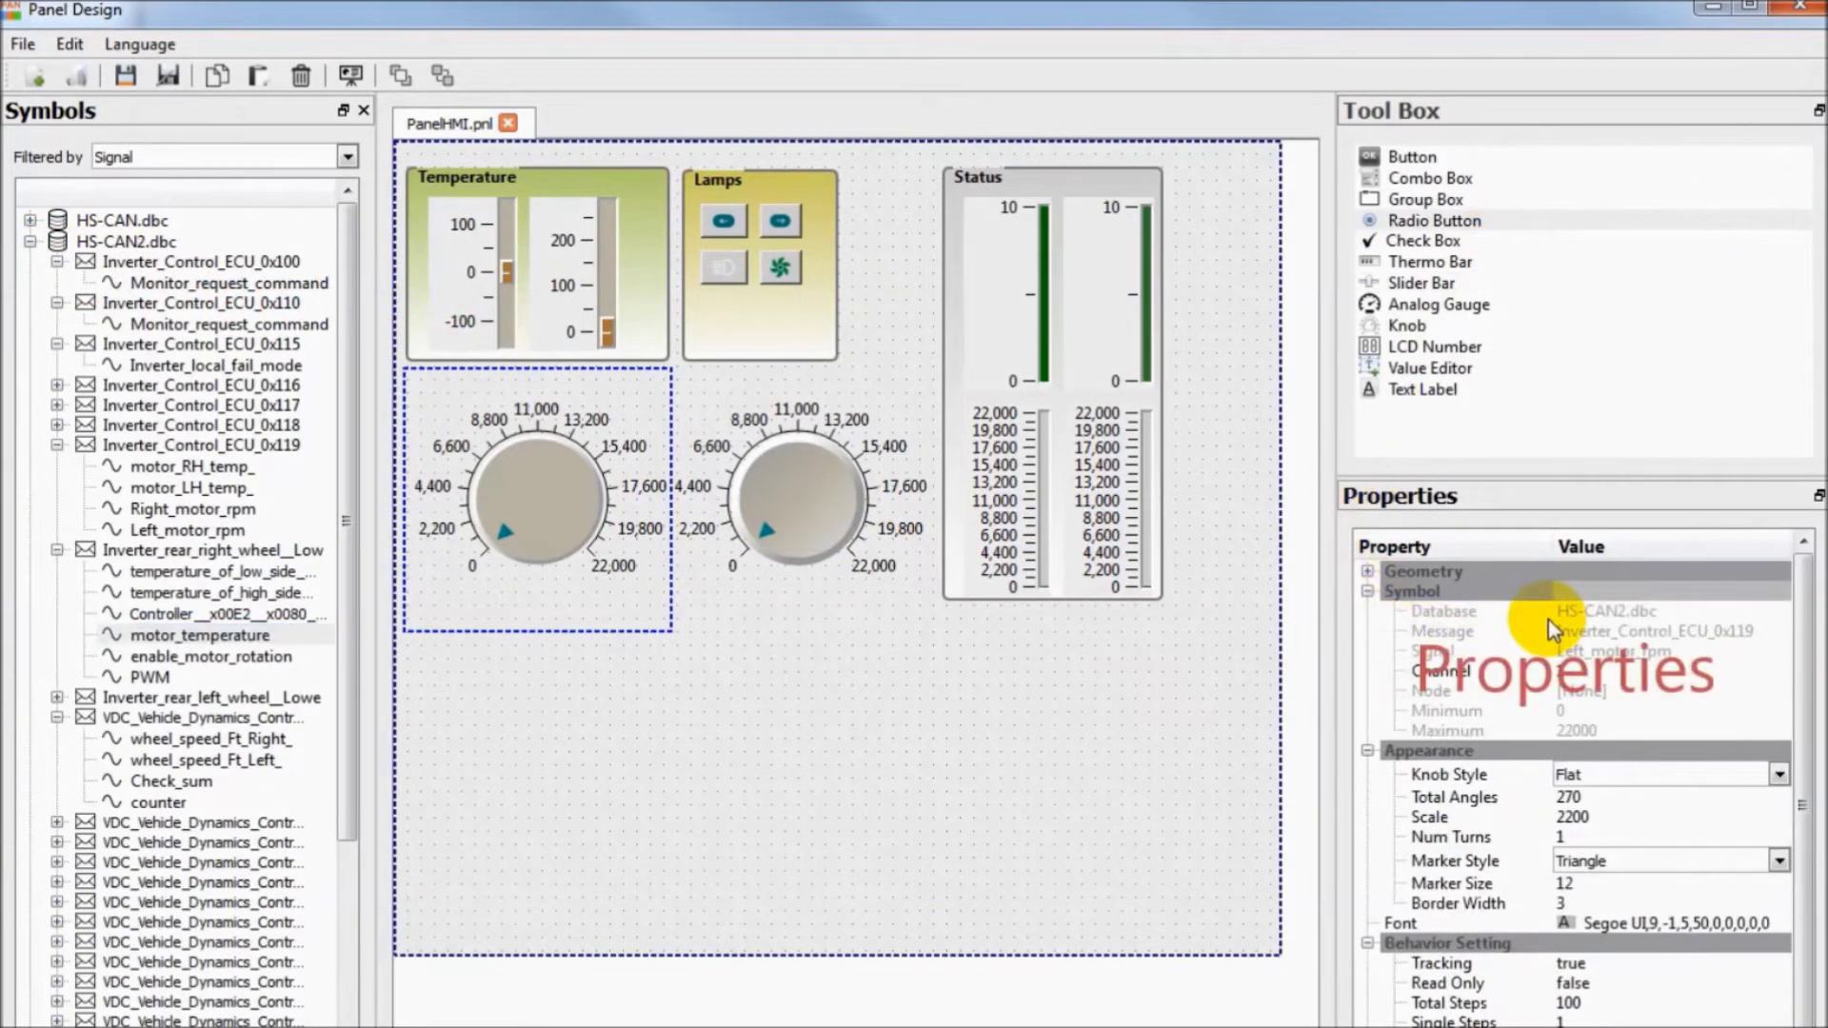
- Add an analog gauge and a thermo bar to the panel and arrange both inside a new group box below the knobs
left_click_drag(1374, 305, 495, 714)
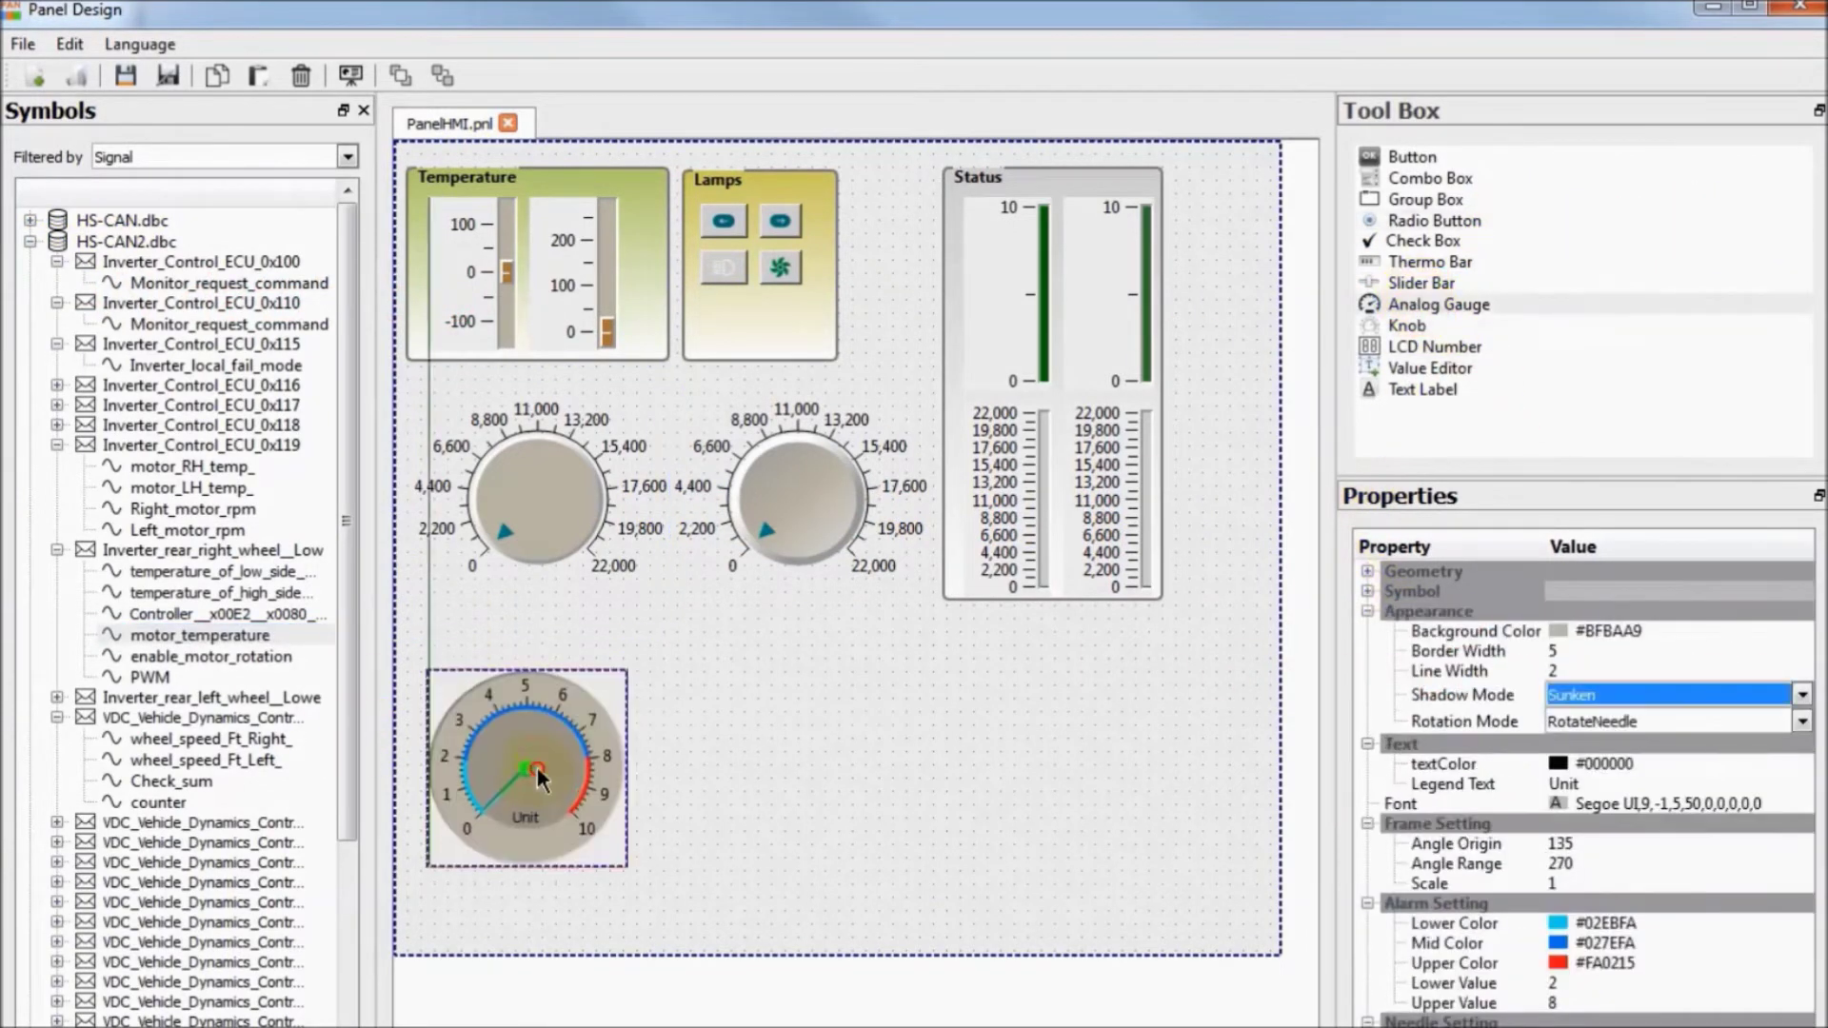
left_click_drag(1419, 261, 746, 743)
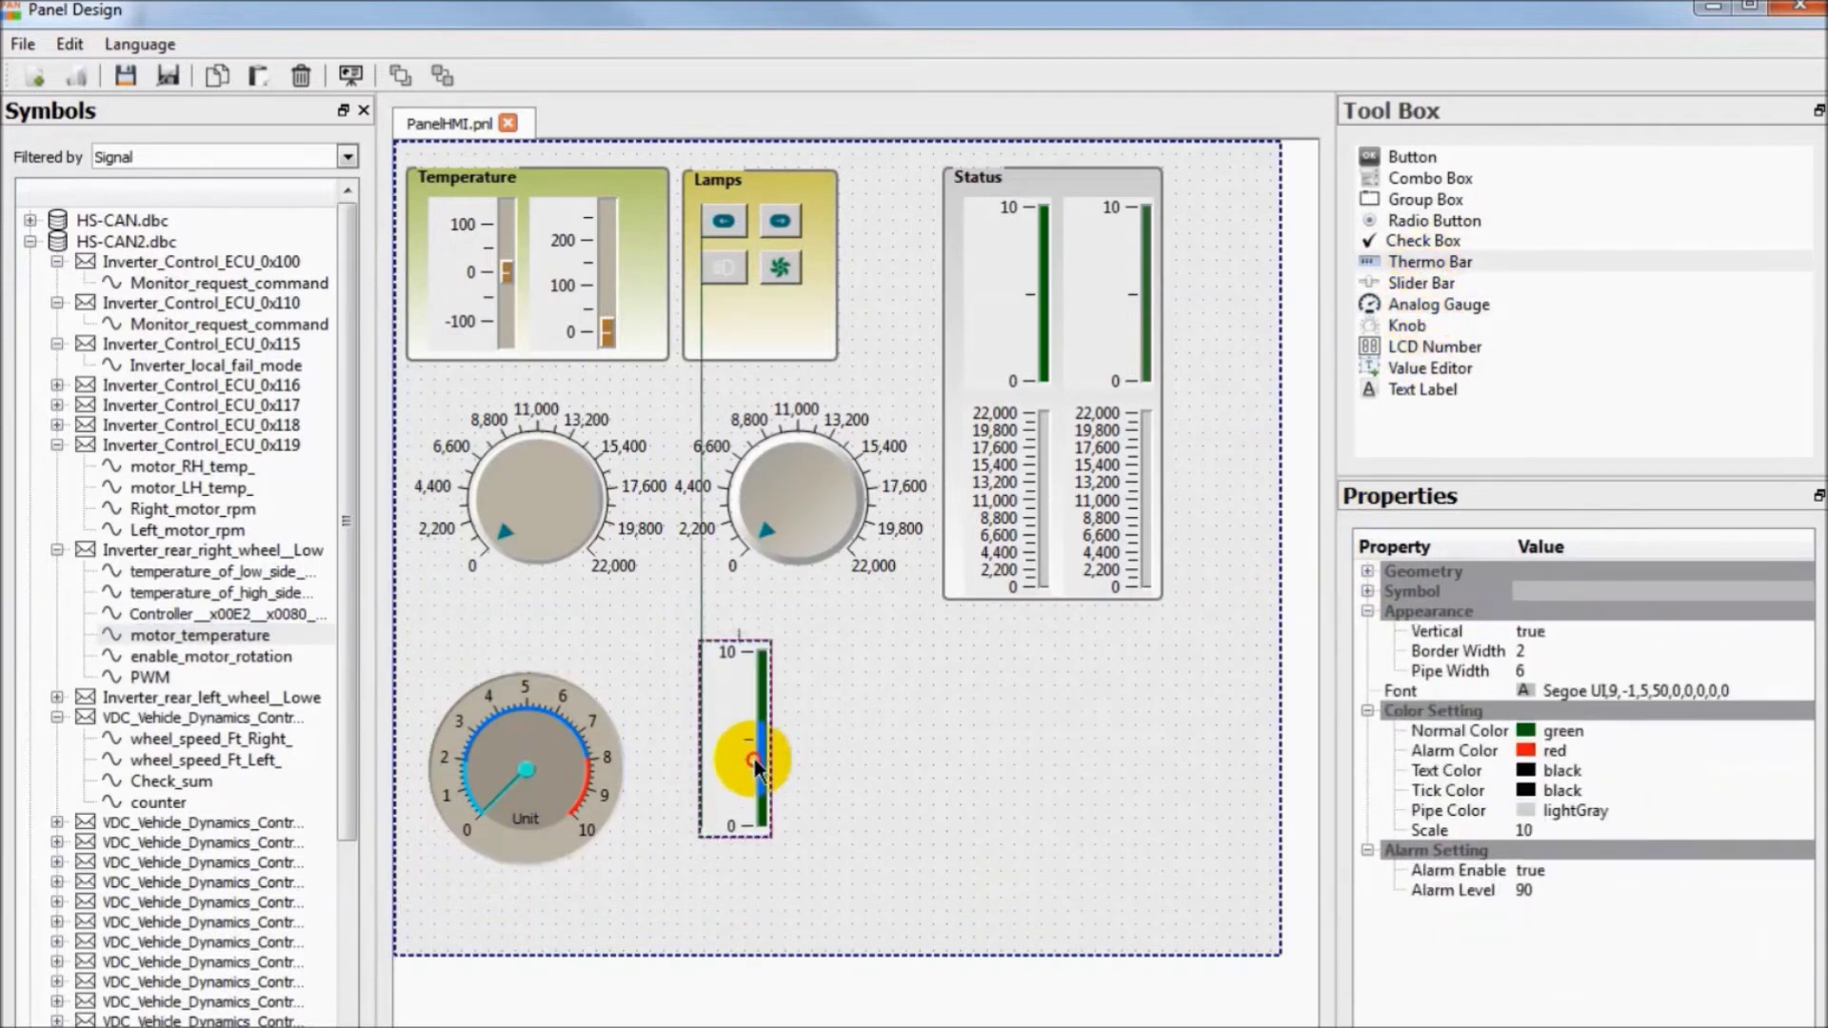
left_click_drag(1408, 199, 1133, 828)
left_click_drag(726, 739, 1093, 743)
left_click_drag(519, 761, 930, 767)
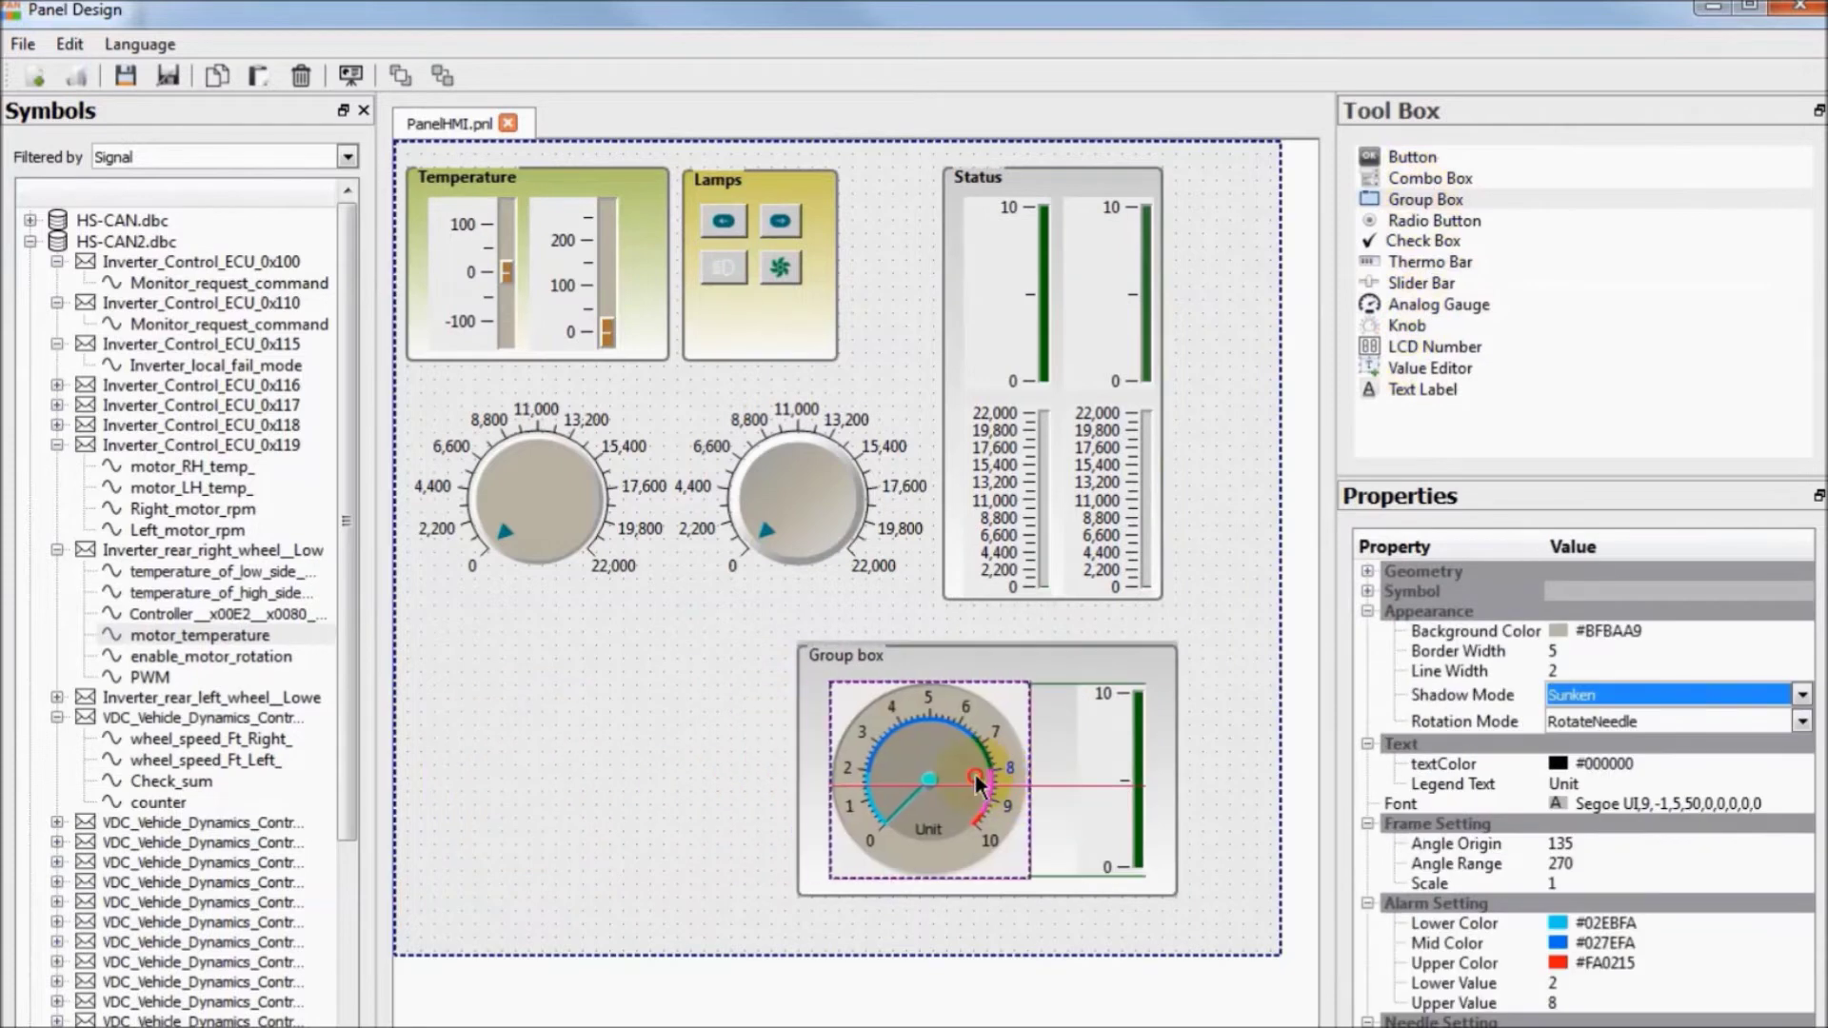
left_click_drag(1104, 666, 737, 668)
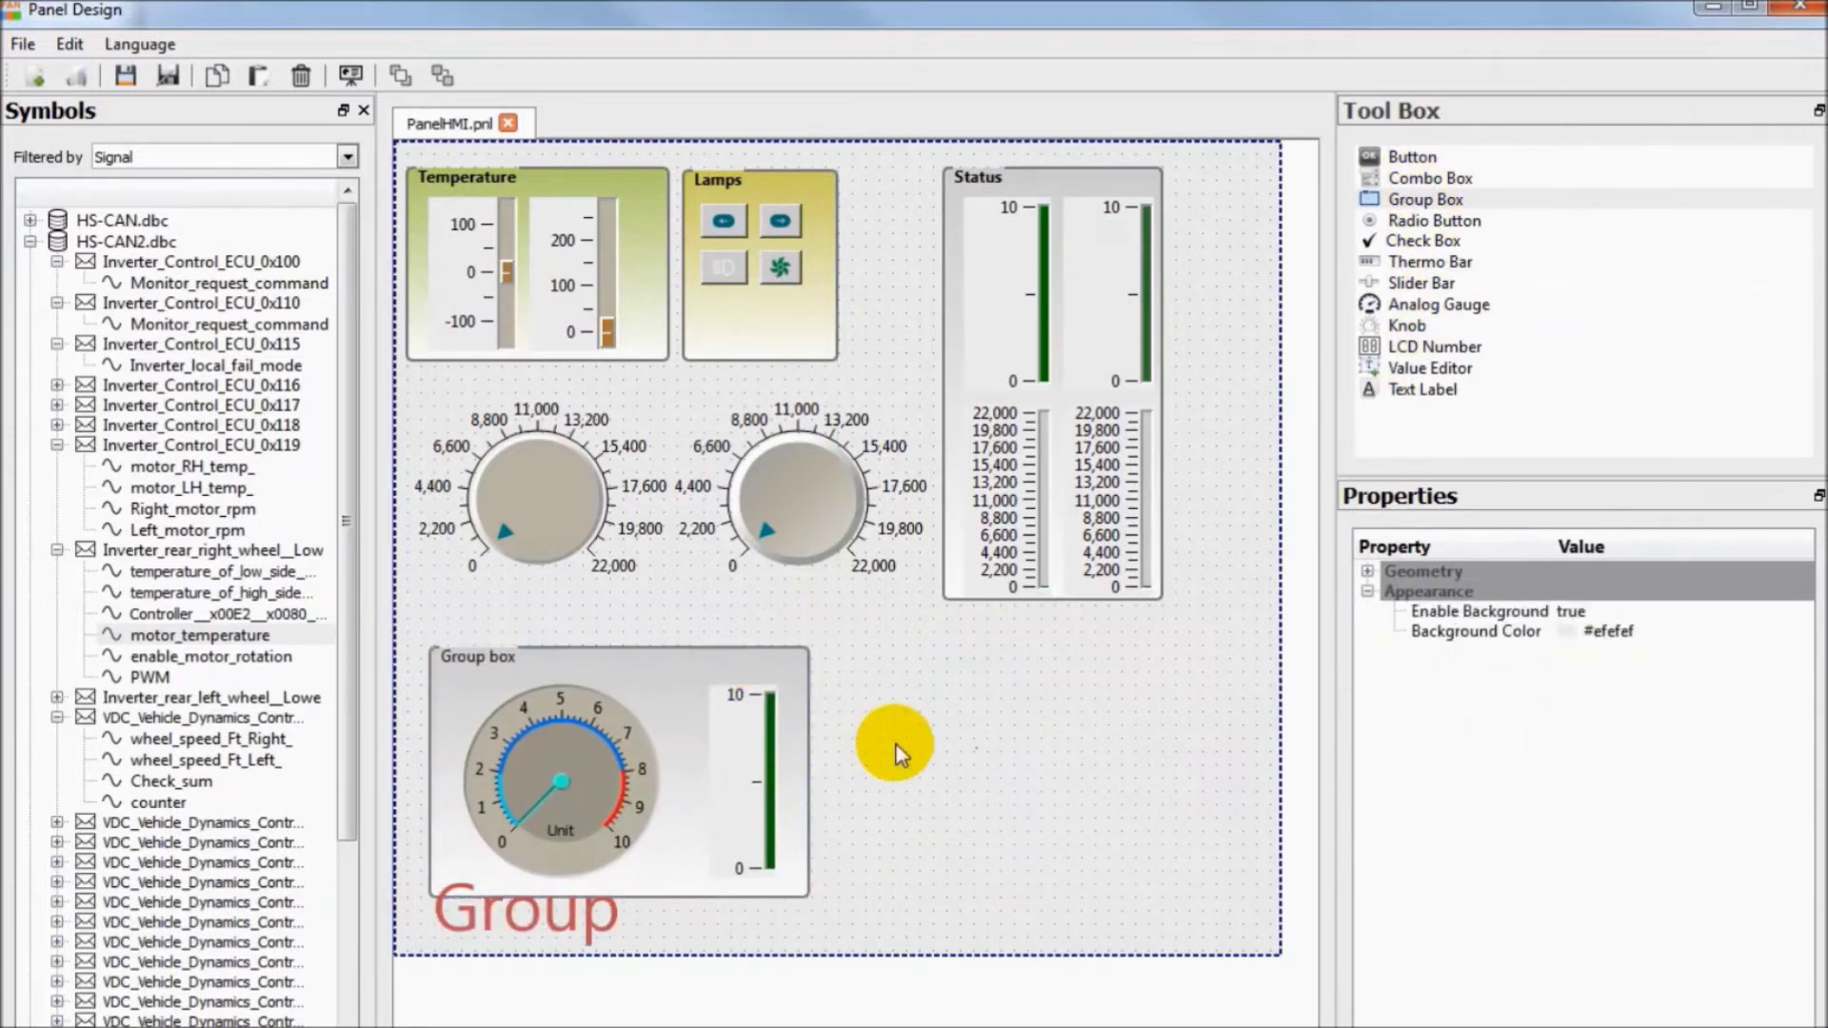
- Link the Right_motor_rpm signal to the analog gauge, then rearrange the group box and thermo bar around it
left_click_drag(197, 505, 571, 795)
left_click_drag(670, 895, 816, 905)
left_click(845, 947)
left_click(776, 838)
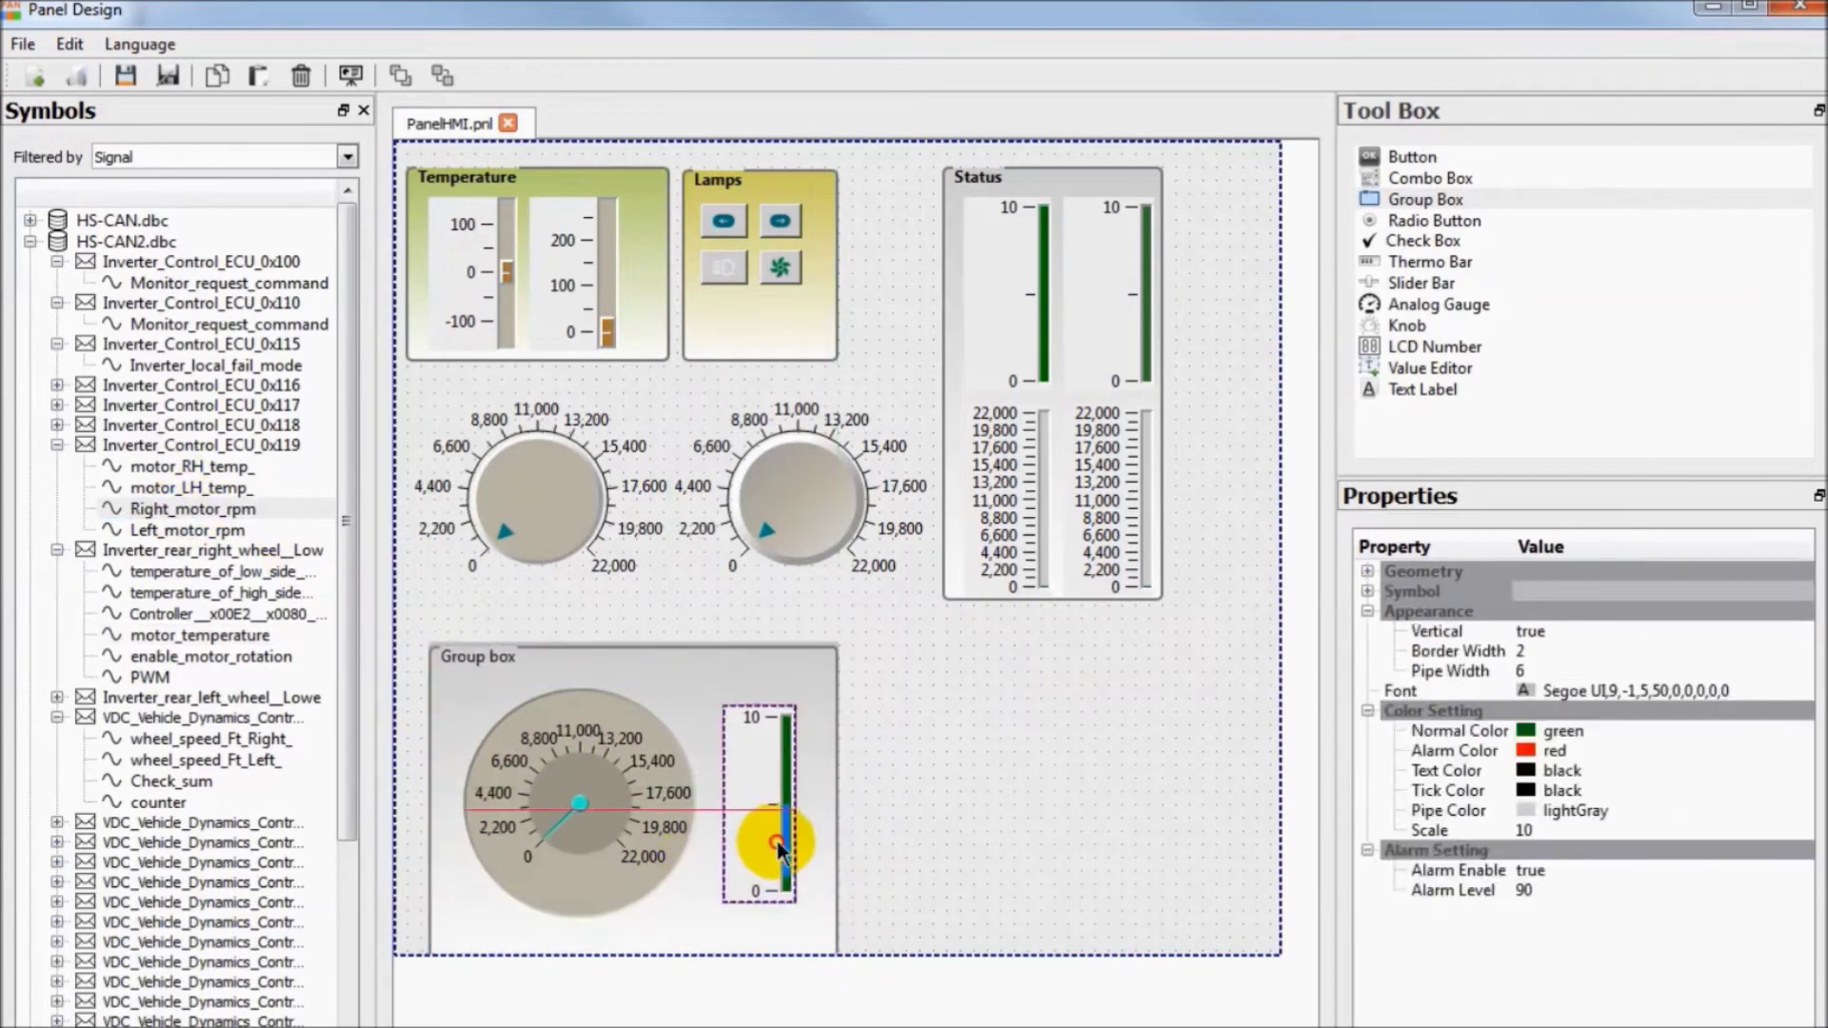
left_click(938, 871)
- Set the analog gauge's shadow mode to Flat
left_click(581, 791)
left_click(1600, 695)
left_click(1604, 722)
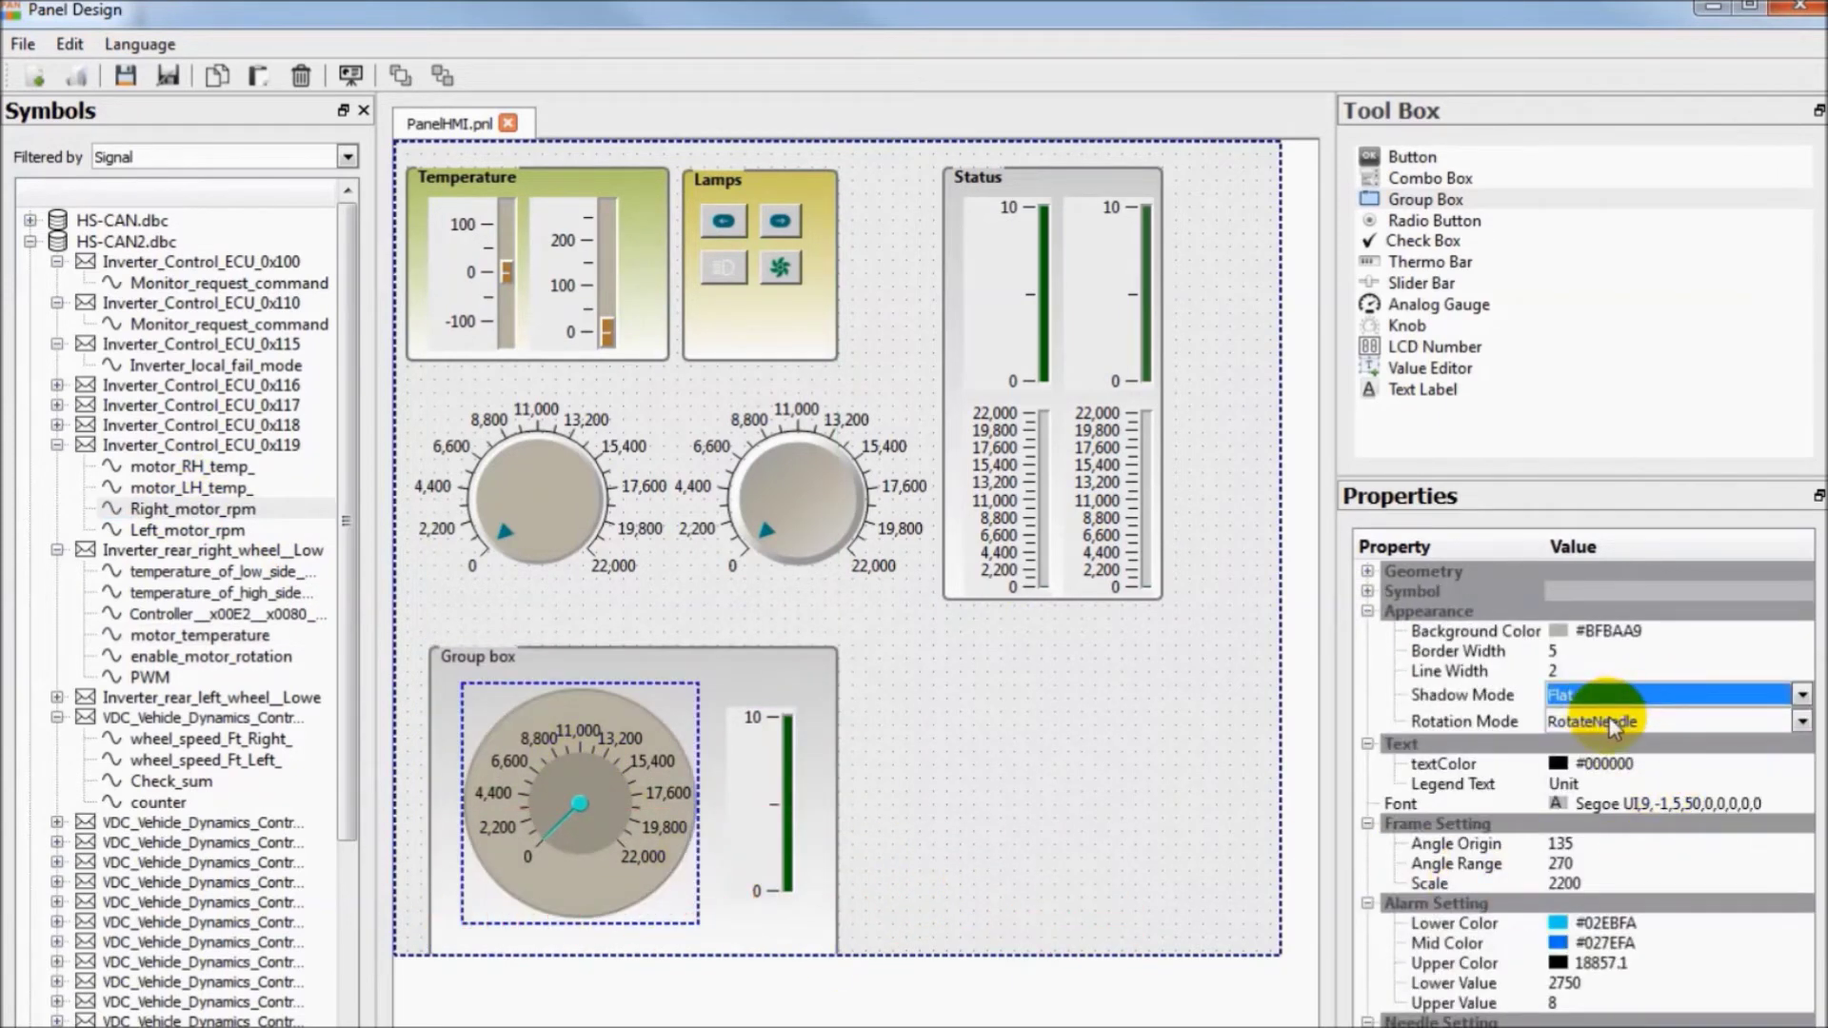
left_click_drag(961, 186, 957, 245)
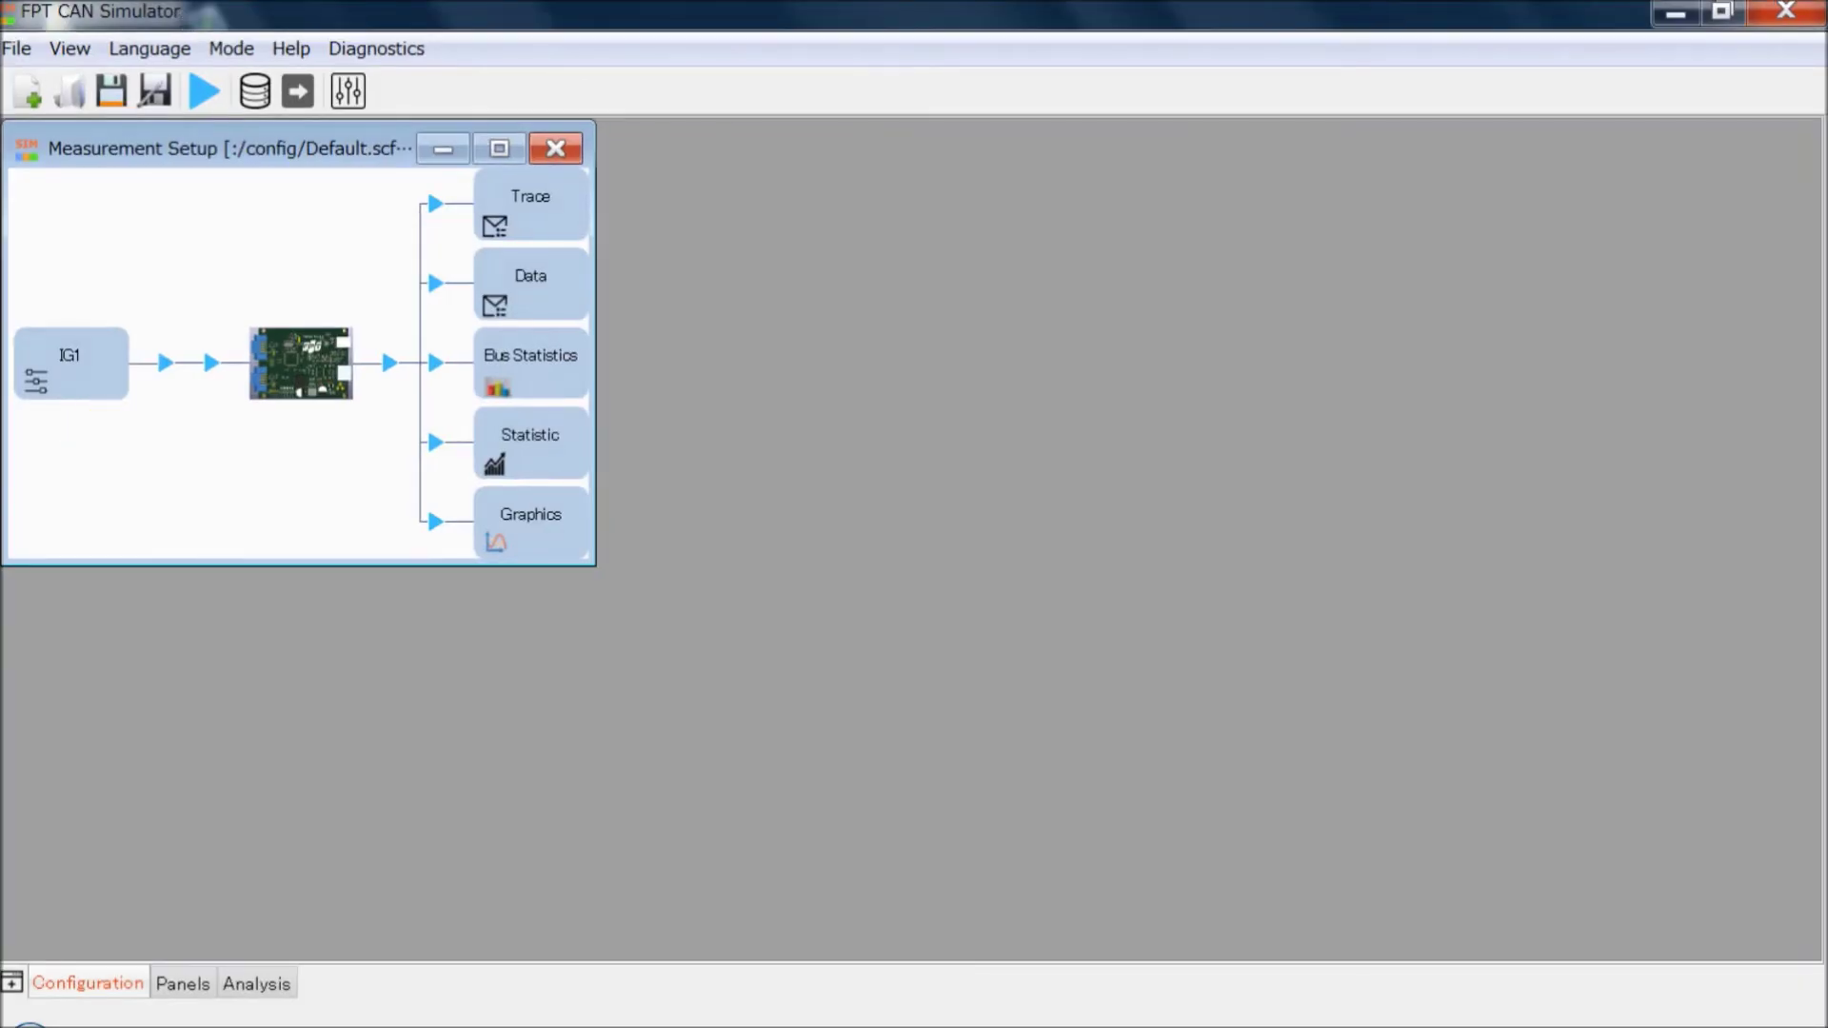
- In FPT CAN Simulator, open the hardware configuration, set the channels used to 2 and show the channel settings
double_click(301, 362)
left_click(319, 355)
left_click(278, 315)
left_click(266, 360)
left_click(238, 353)
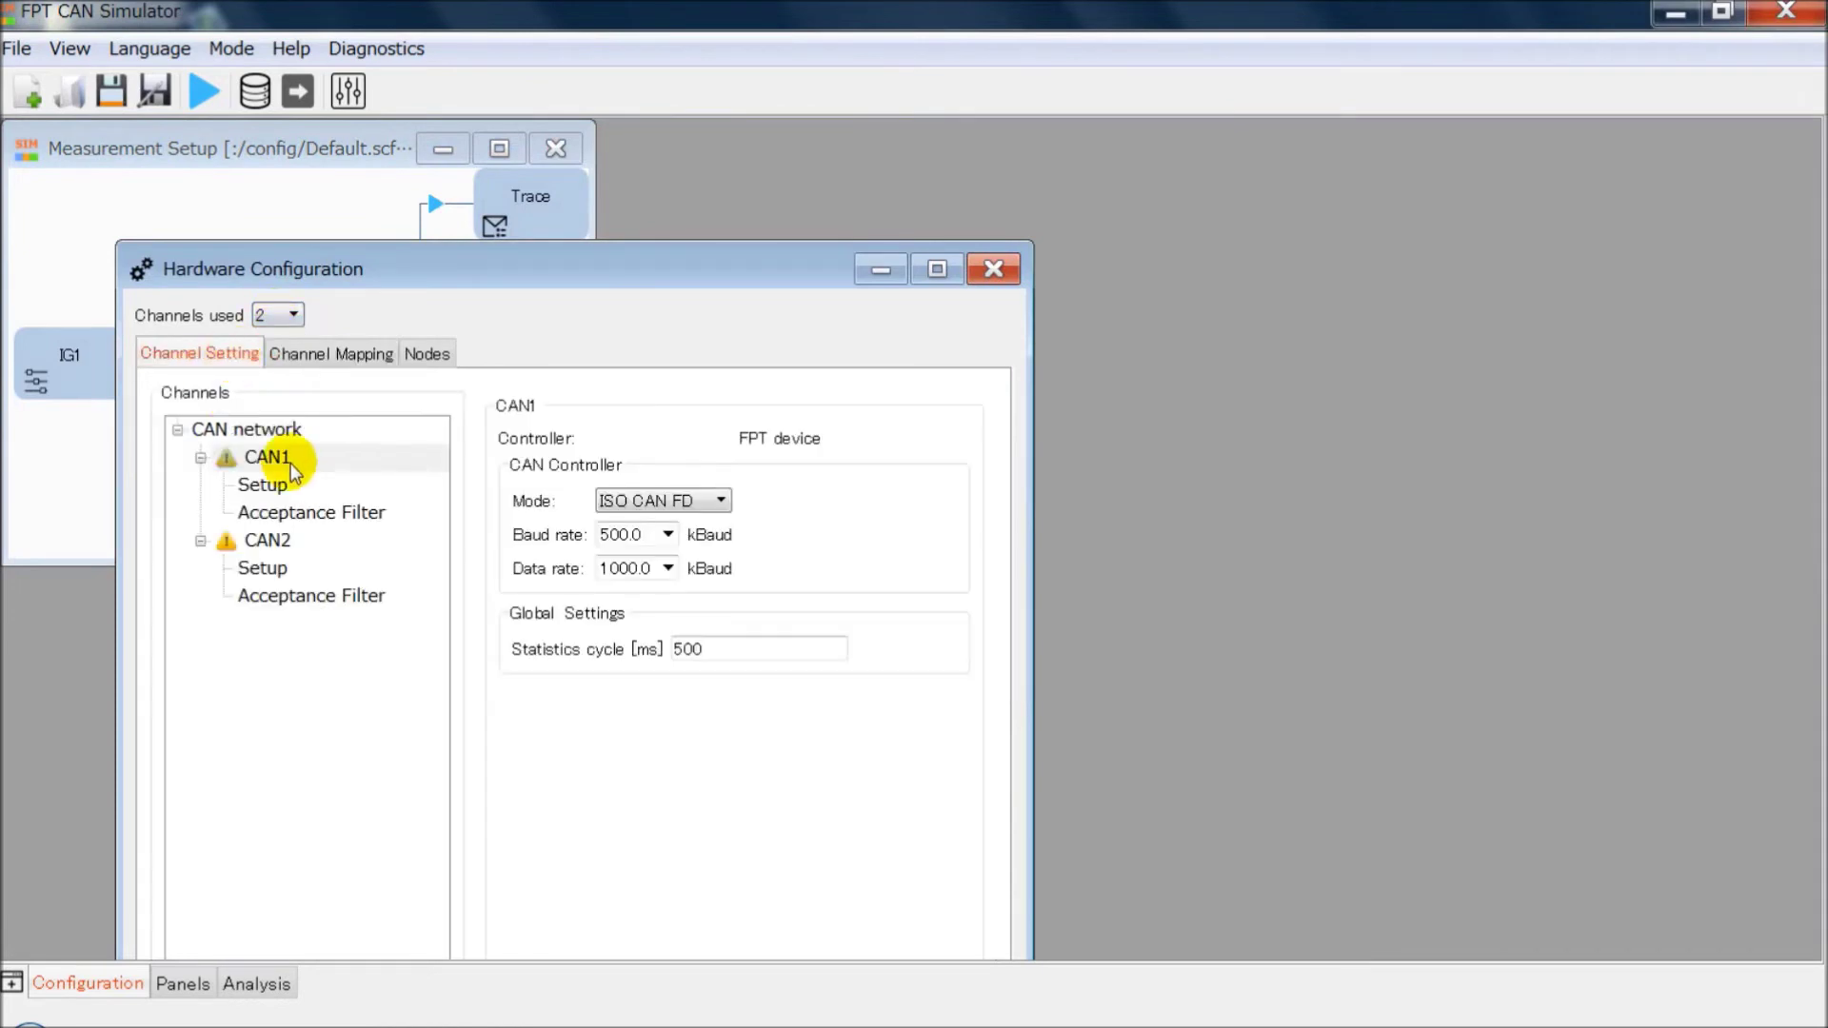
- Map channel CAN1 to the device's Port 0 and CAN2 to Port 1, and close the hardware configuration
left_click(310, 354)
left_click(585, 440)
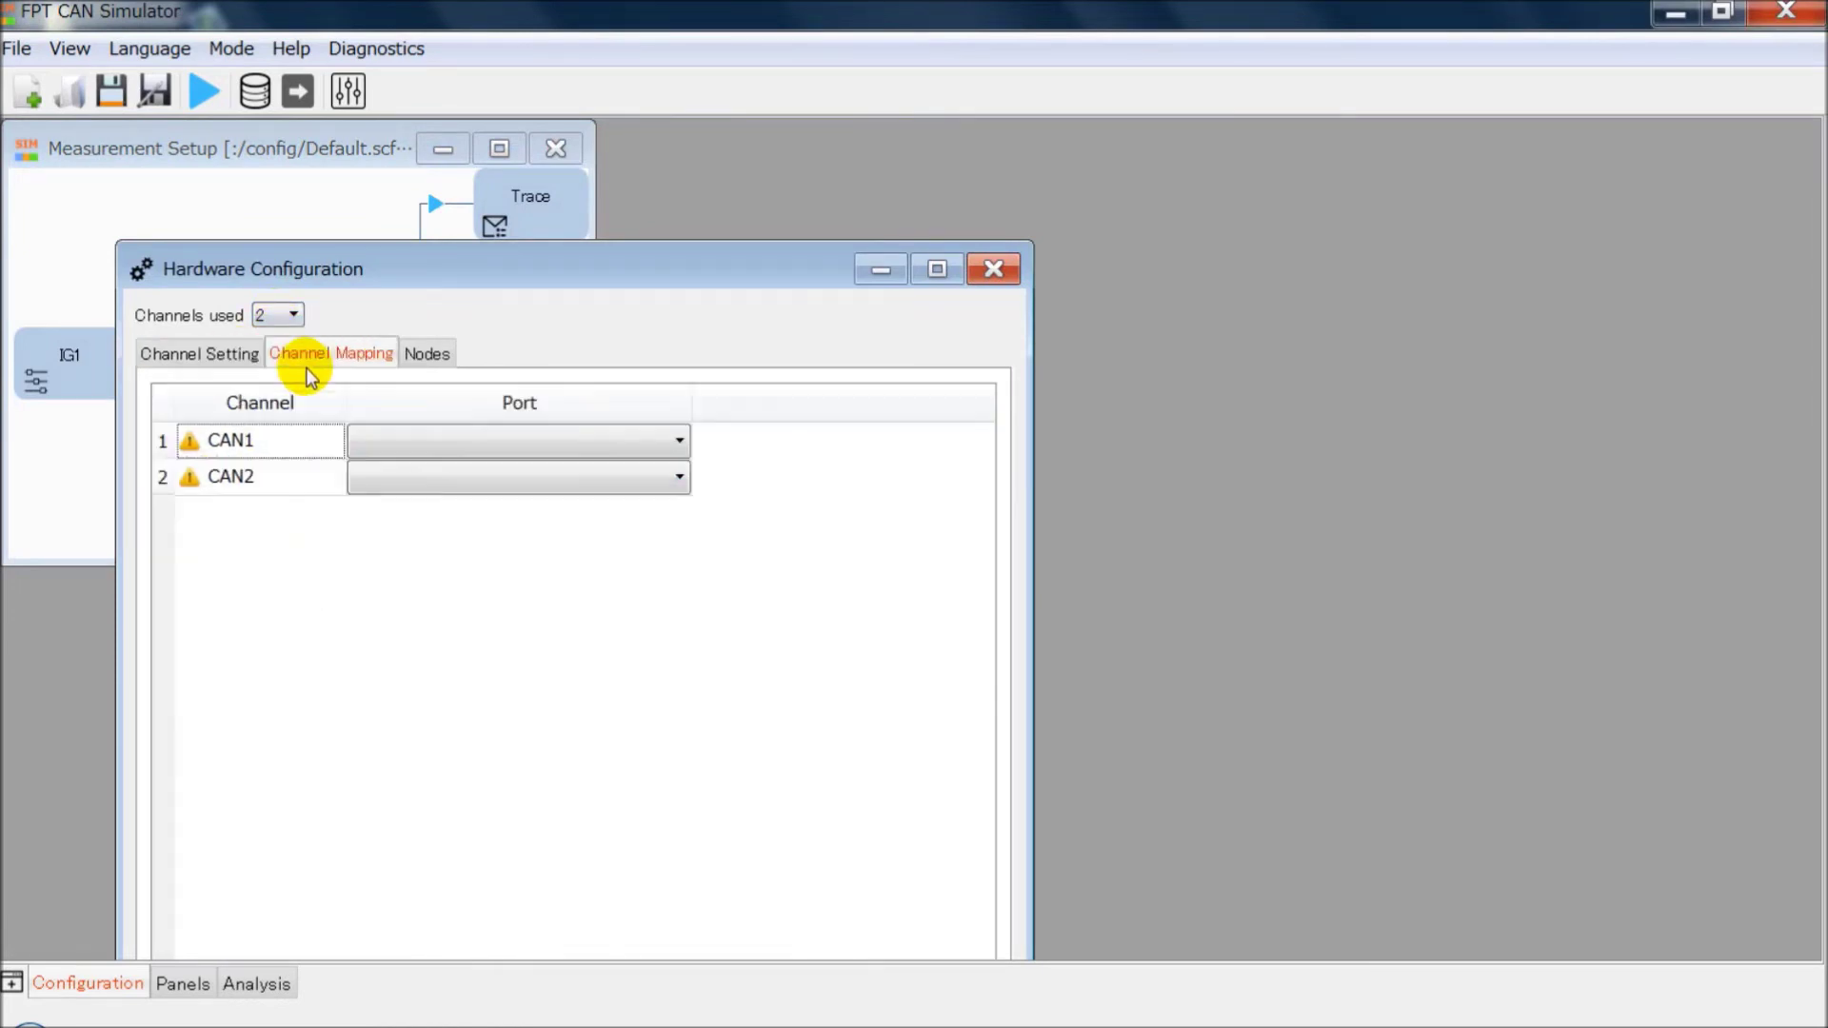
left_click(583, 462)
left_click(583, 477)
left_click(571, 519)
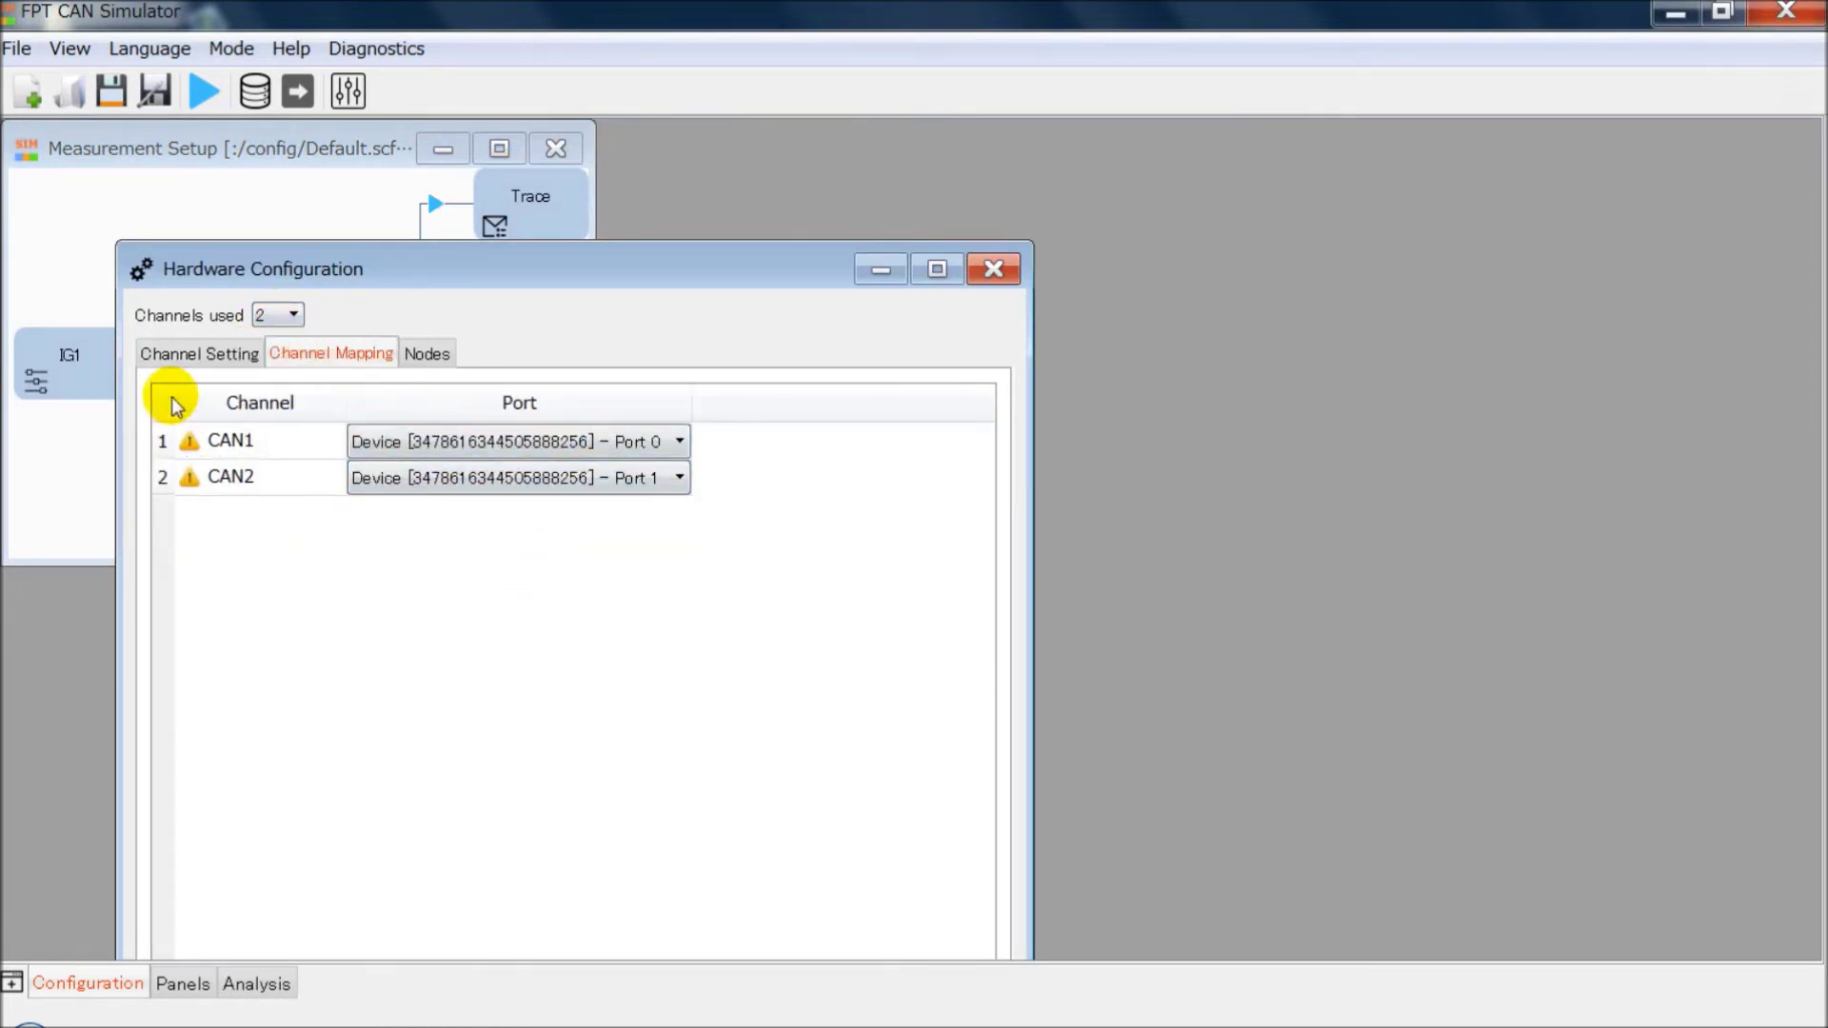
left_click(990, 270)
- Associate the databases CarMeter_ECU1.dbc and CarMeter_ECU2.dbc from the CANSimulator db folder with the setup
left_click(254, 92)
left_click(657, 739)
left_click(676, 557)
double_click(790, 606)
double_click(809, 734)
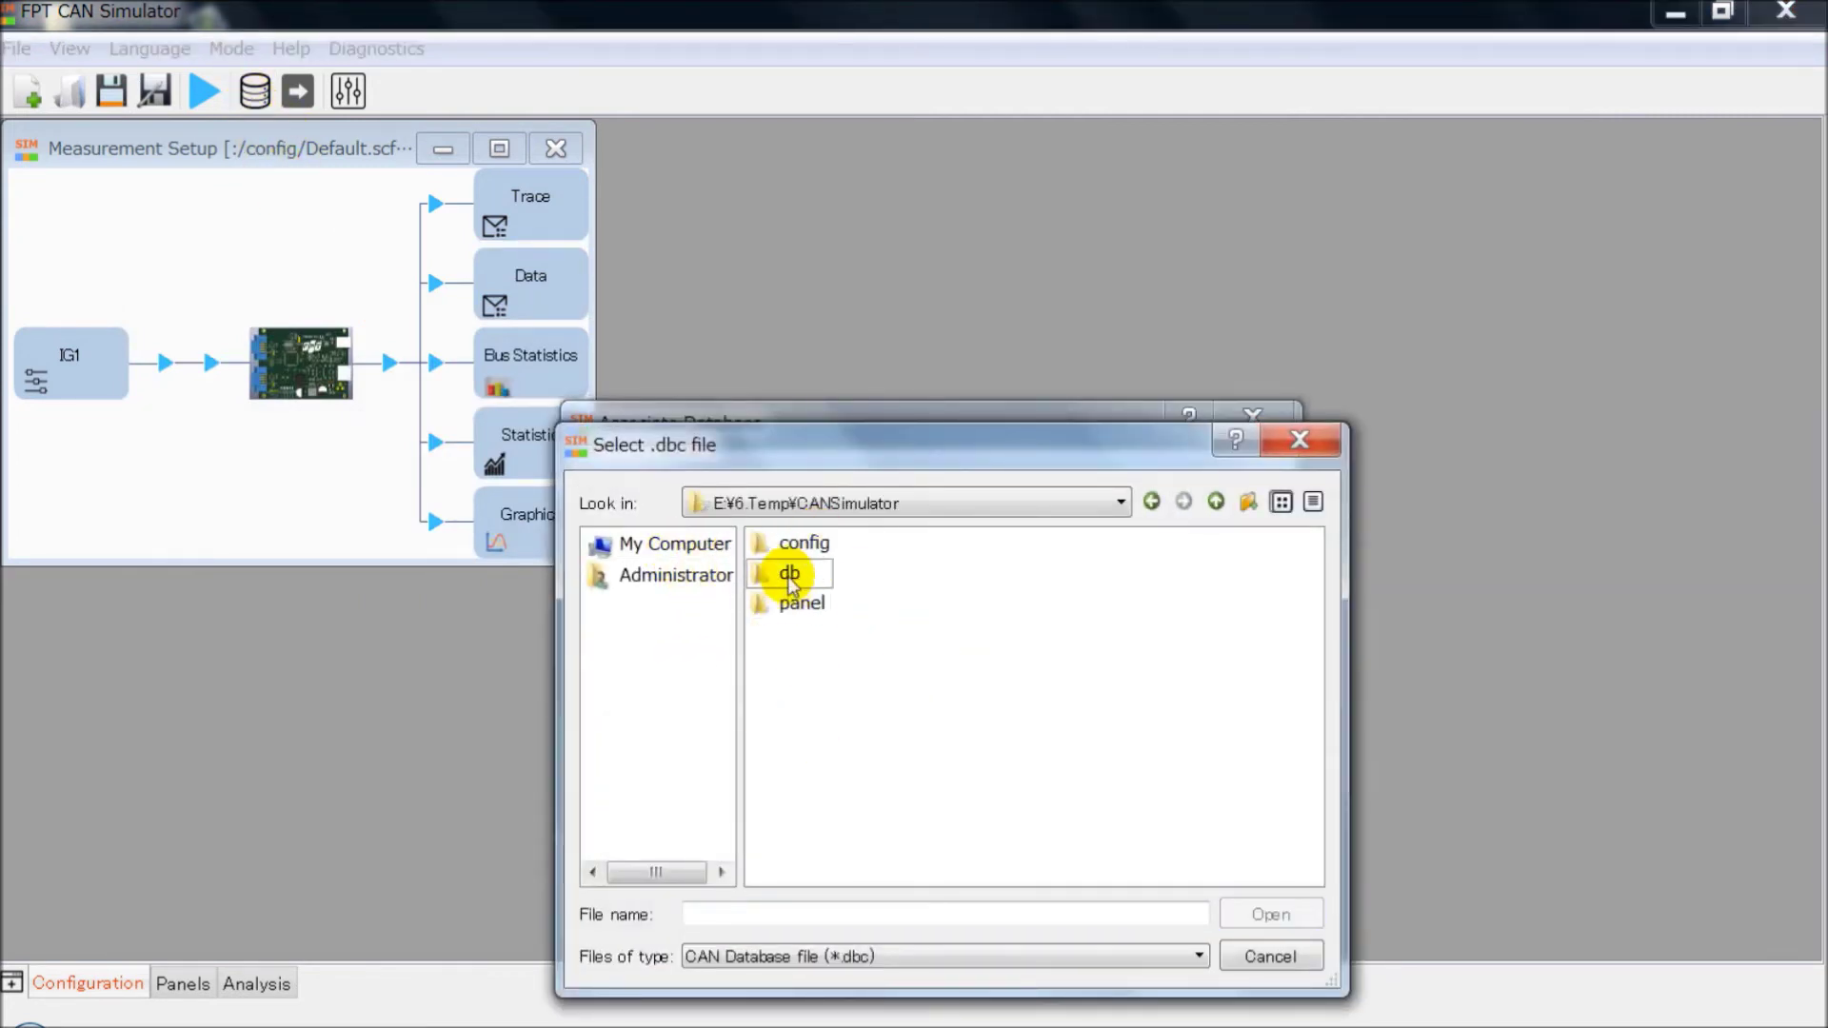
double_click(867, 548)
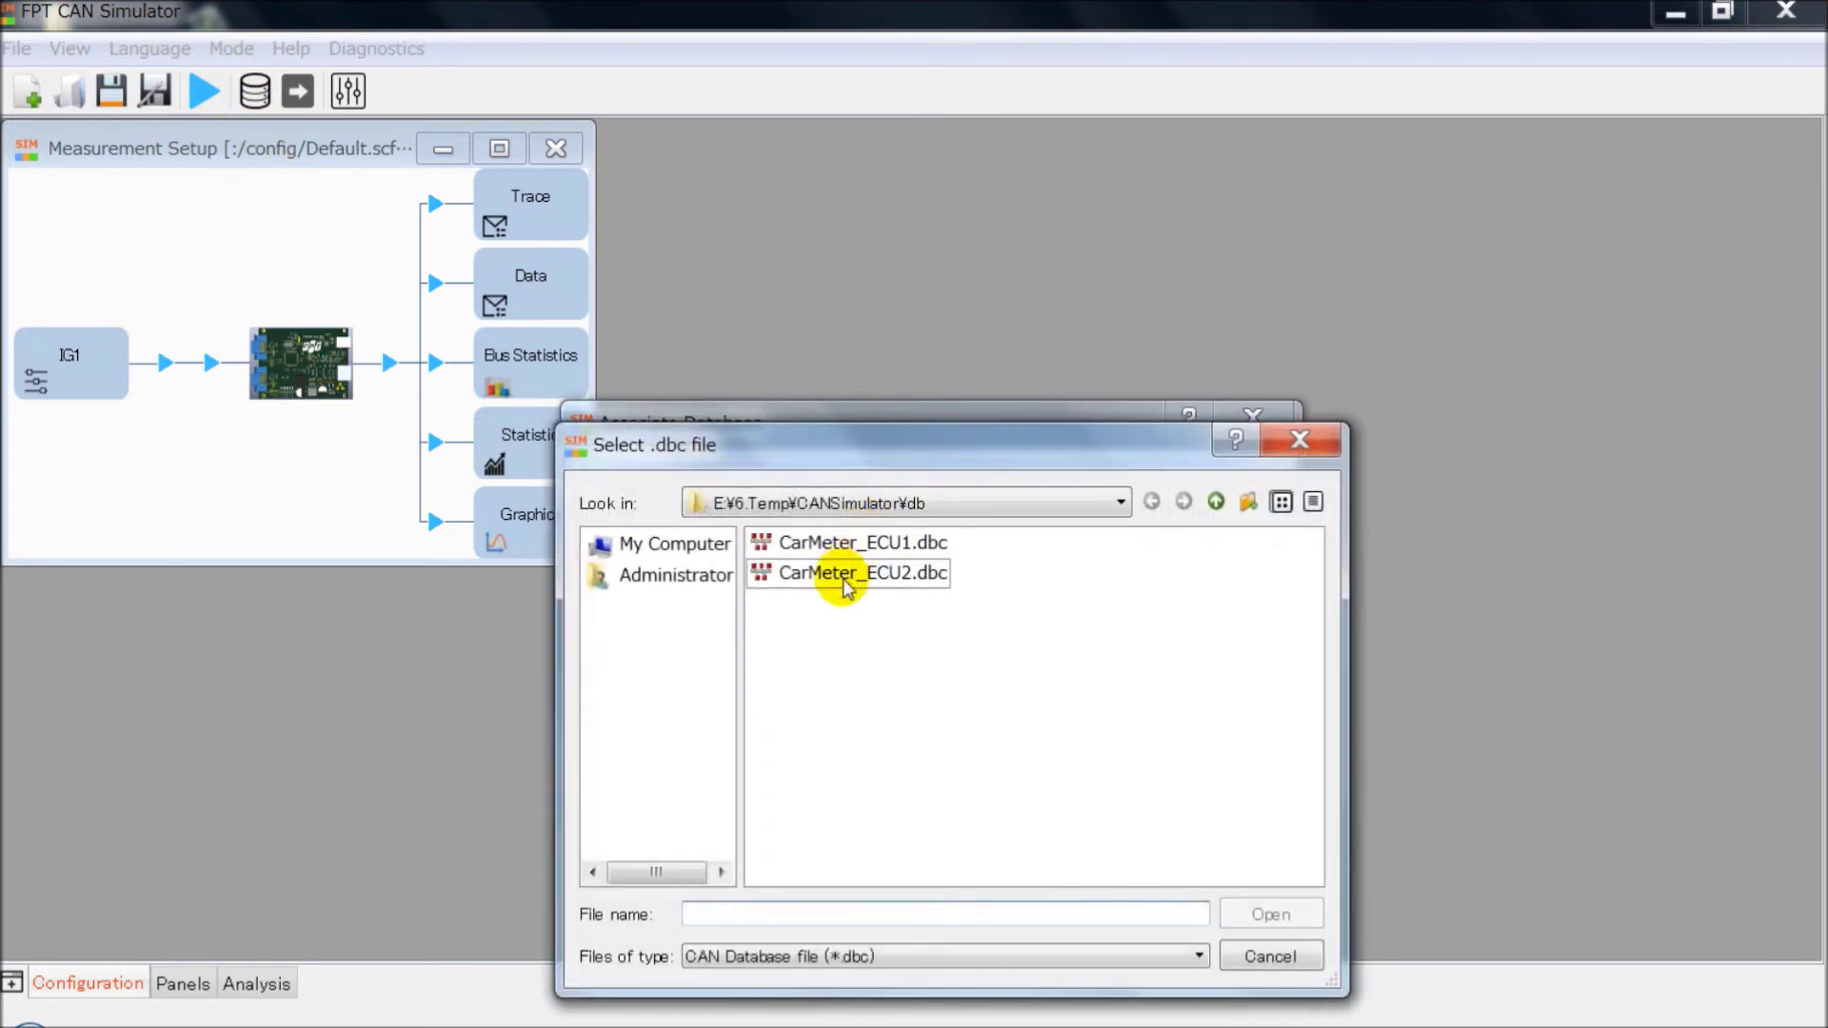
double_click(803, 571)
left_click(1083, 777)
- Open the Graphics window from the measurement setup and relocate it to the Analysis desktop
double_click(522, 521)
left_click_drag(1110, 196, 1023, 152)
right_click(1022, 151)
mouse_move(1143, 517)
left_click(1387, 584)
left_click_drag(782, 151, 195, 136)
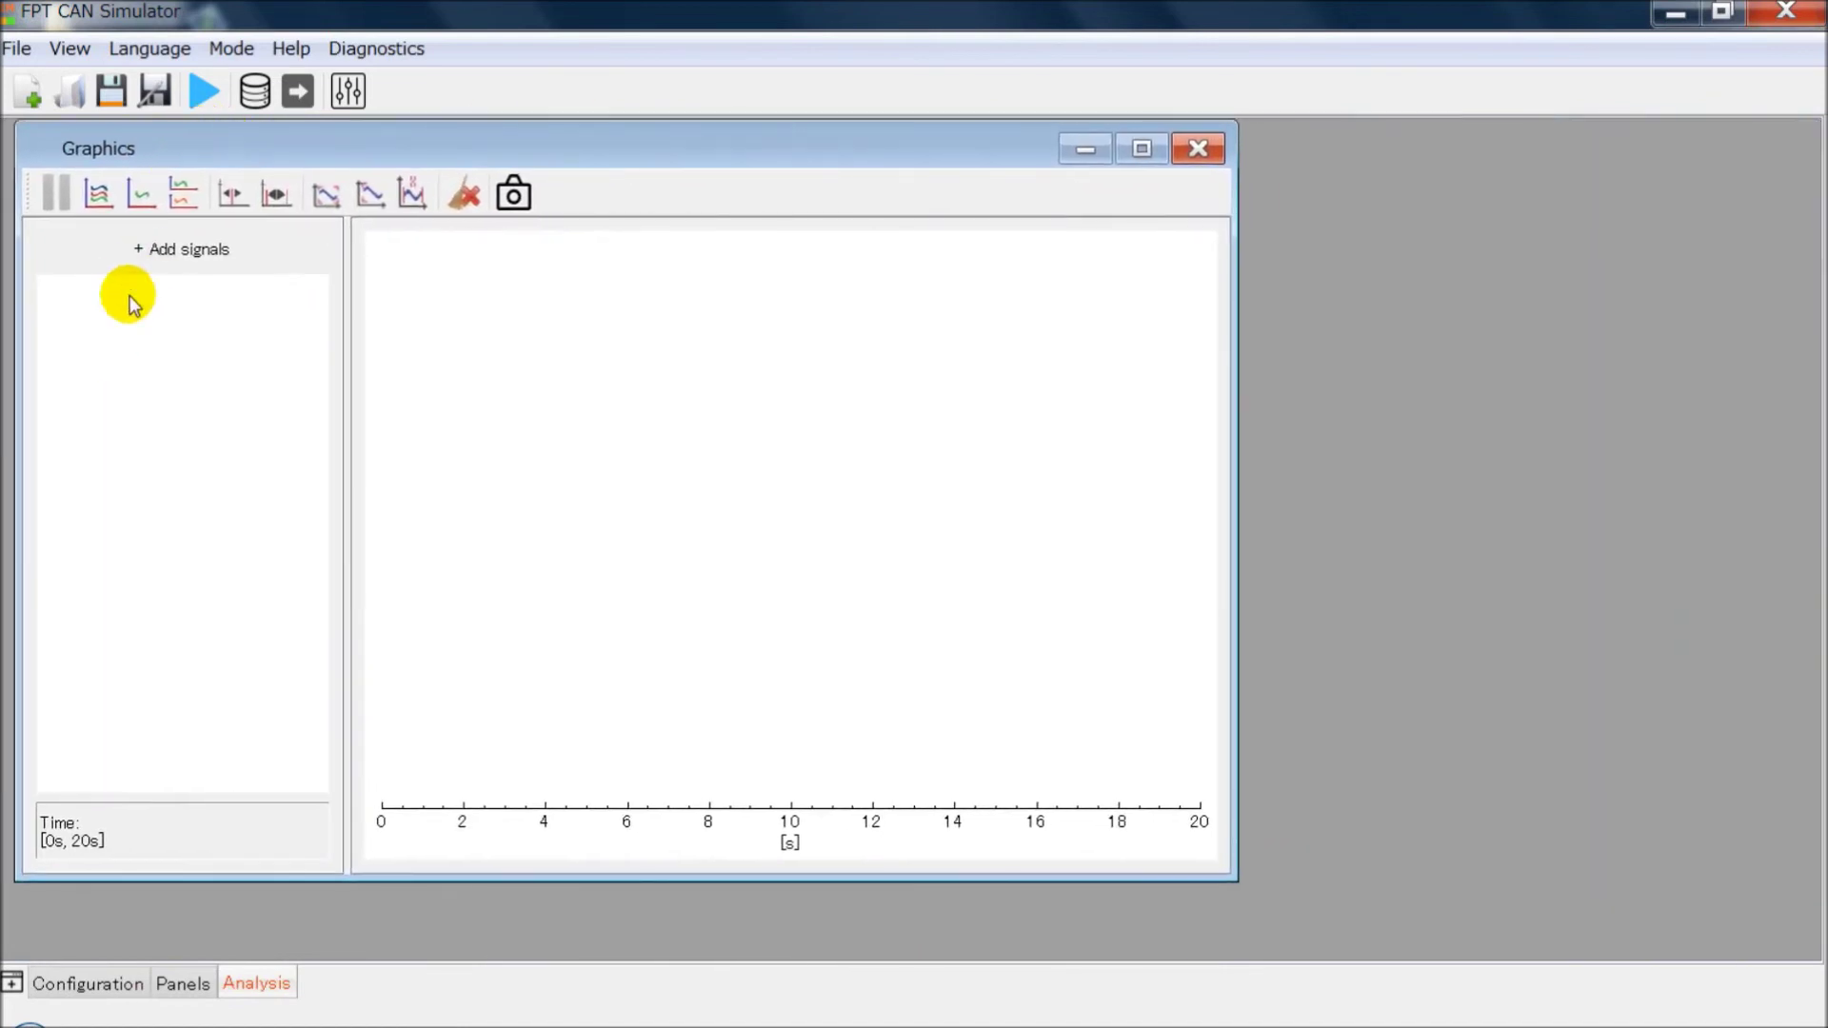
- Add the ESC_VehSpd signal of the ESC2 message to the Graphics window for CAN1 and widen the signal list
double_click(188, 321)
scroll(461, 359, "down", 5)
scroll(419, 518, "up", 3)
left_click(385, 425)
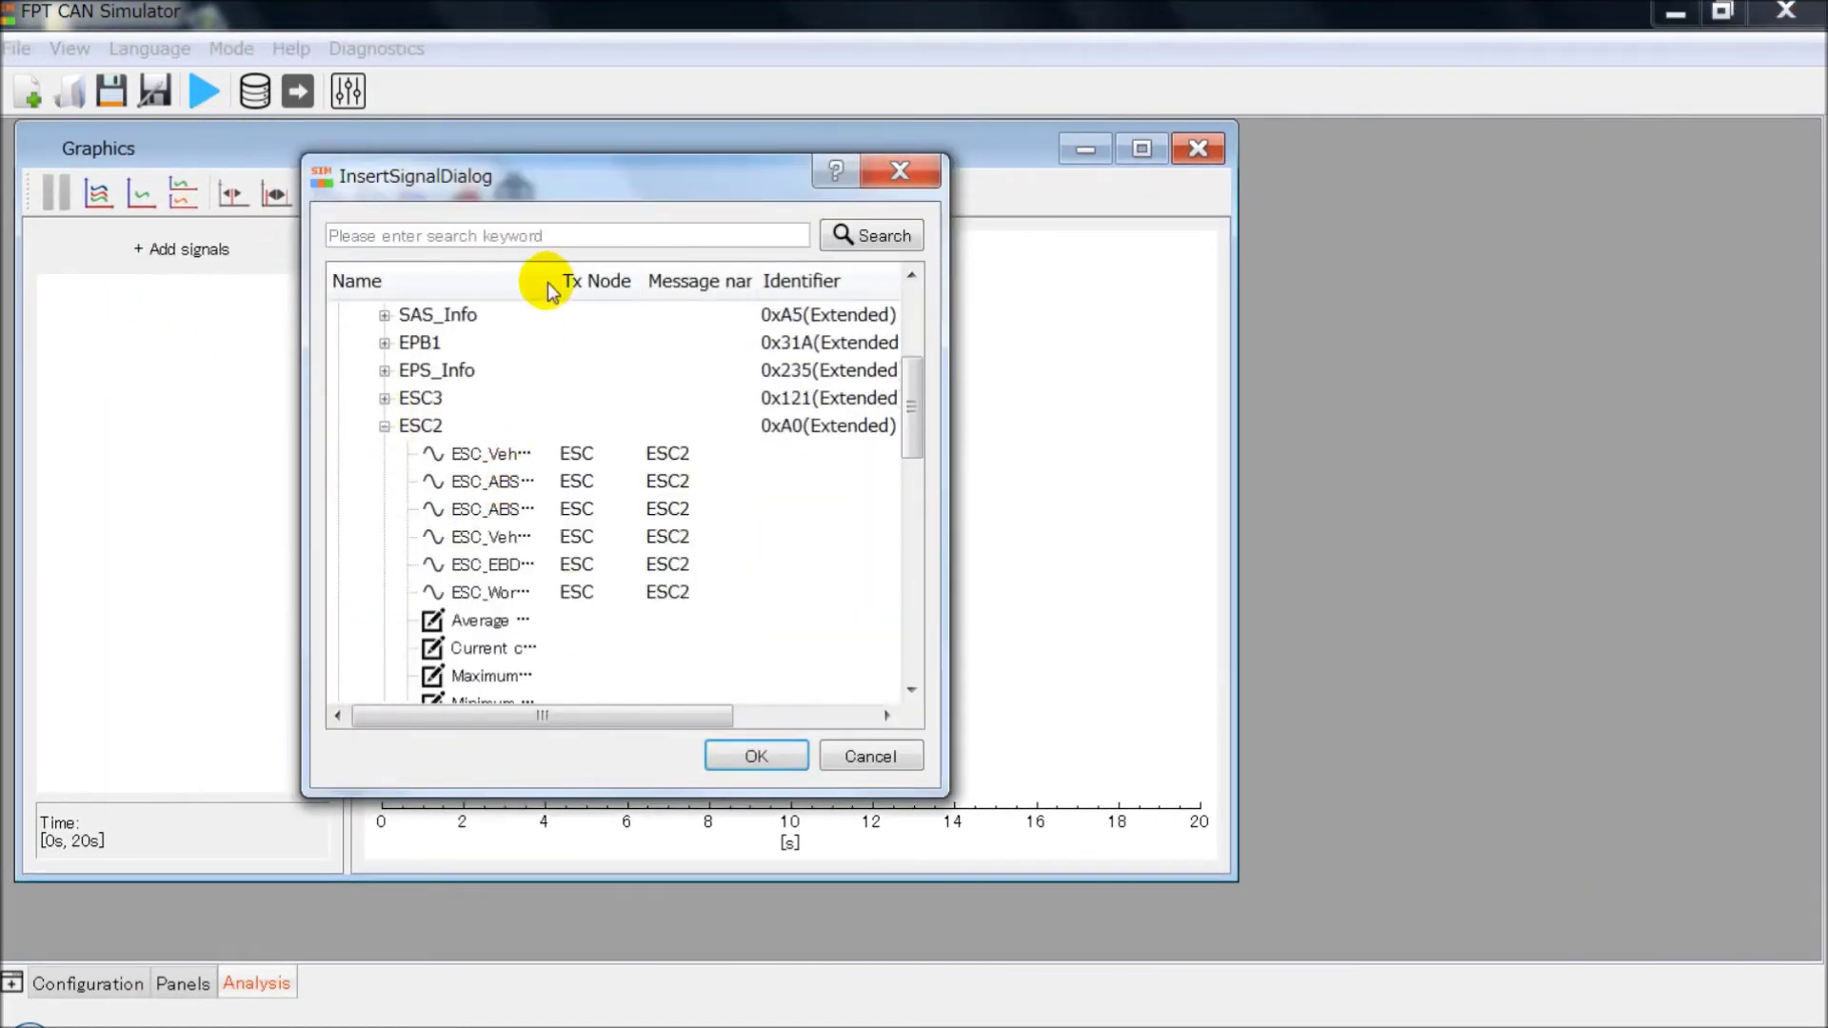
left_click_drag(553, 290, 621, 291)
left_click(491, 453)
left_click(756, 756)
left_click(321, 305)
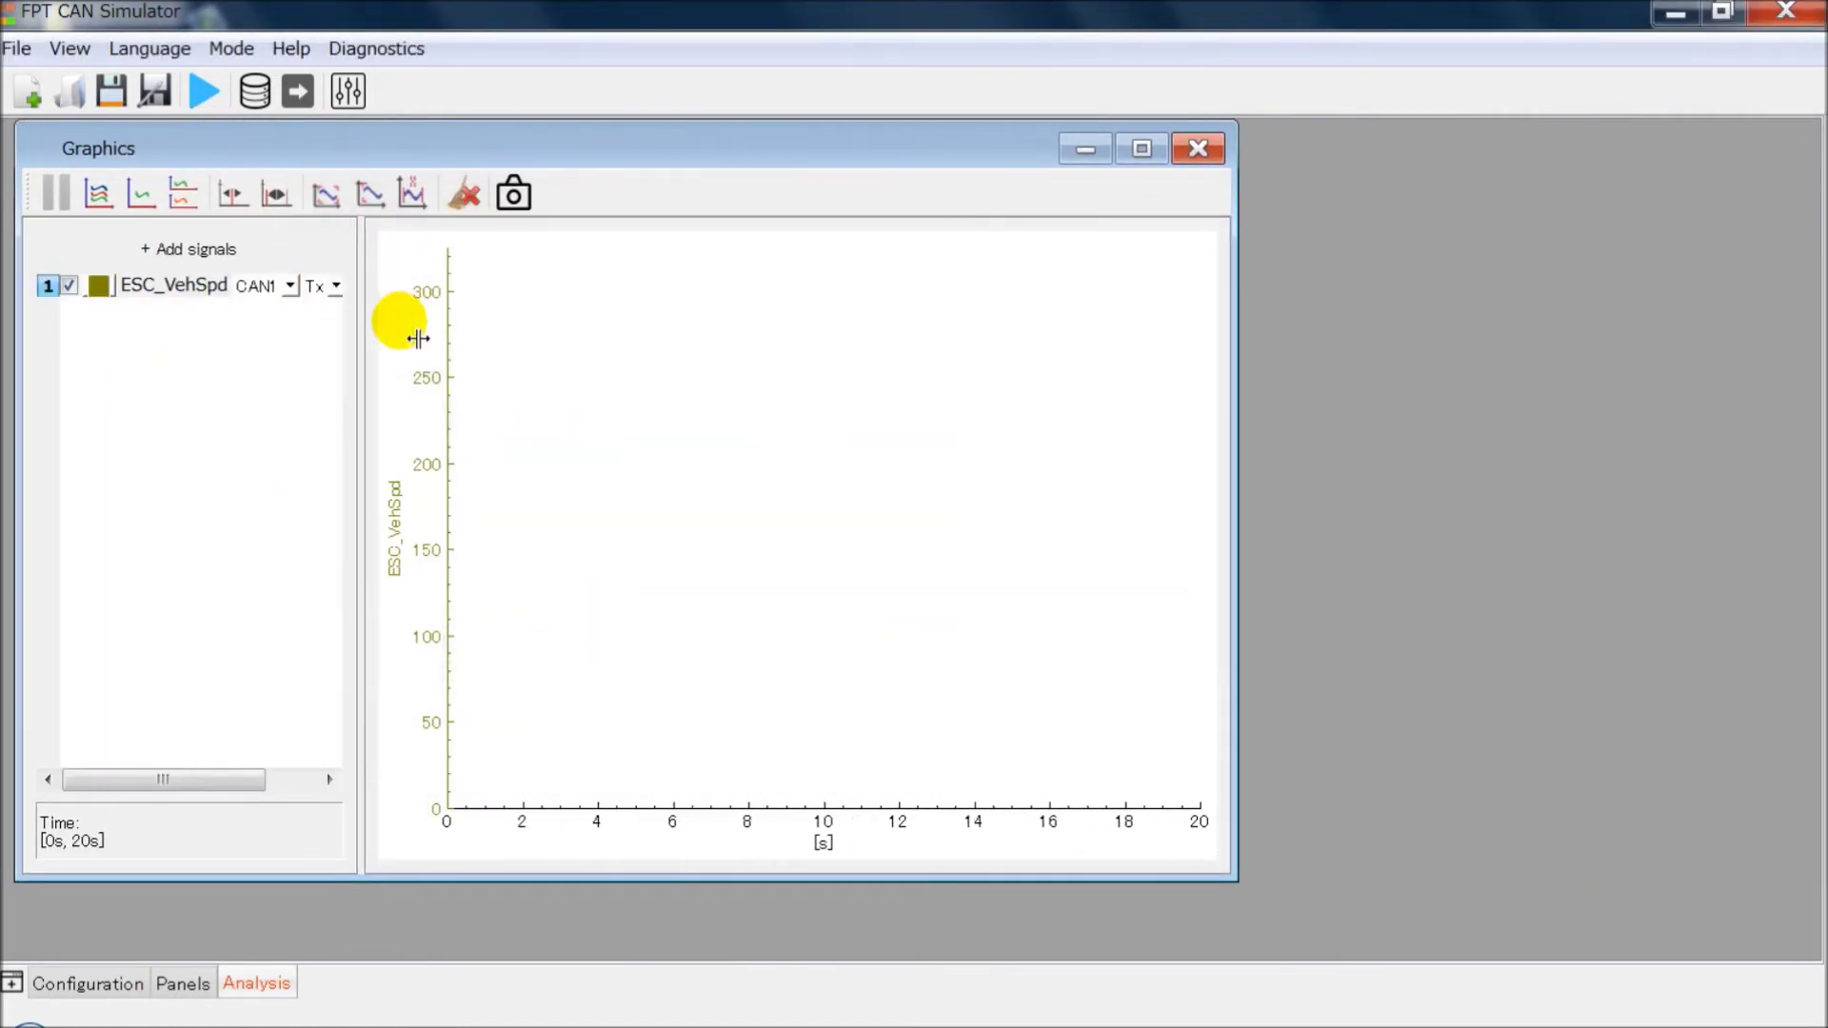
- Add a second ESC_VehSpd signal to the Graphics window for CAN2
right_click(179, 352)
left_click(224, 366)
left_click(438, 543)
scroll(438, 557, "down", 2)
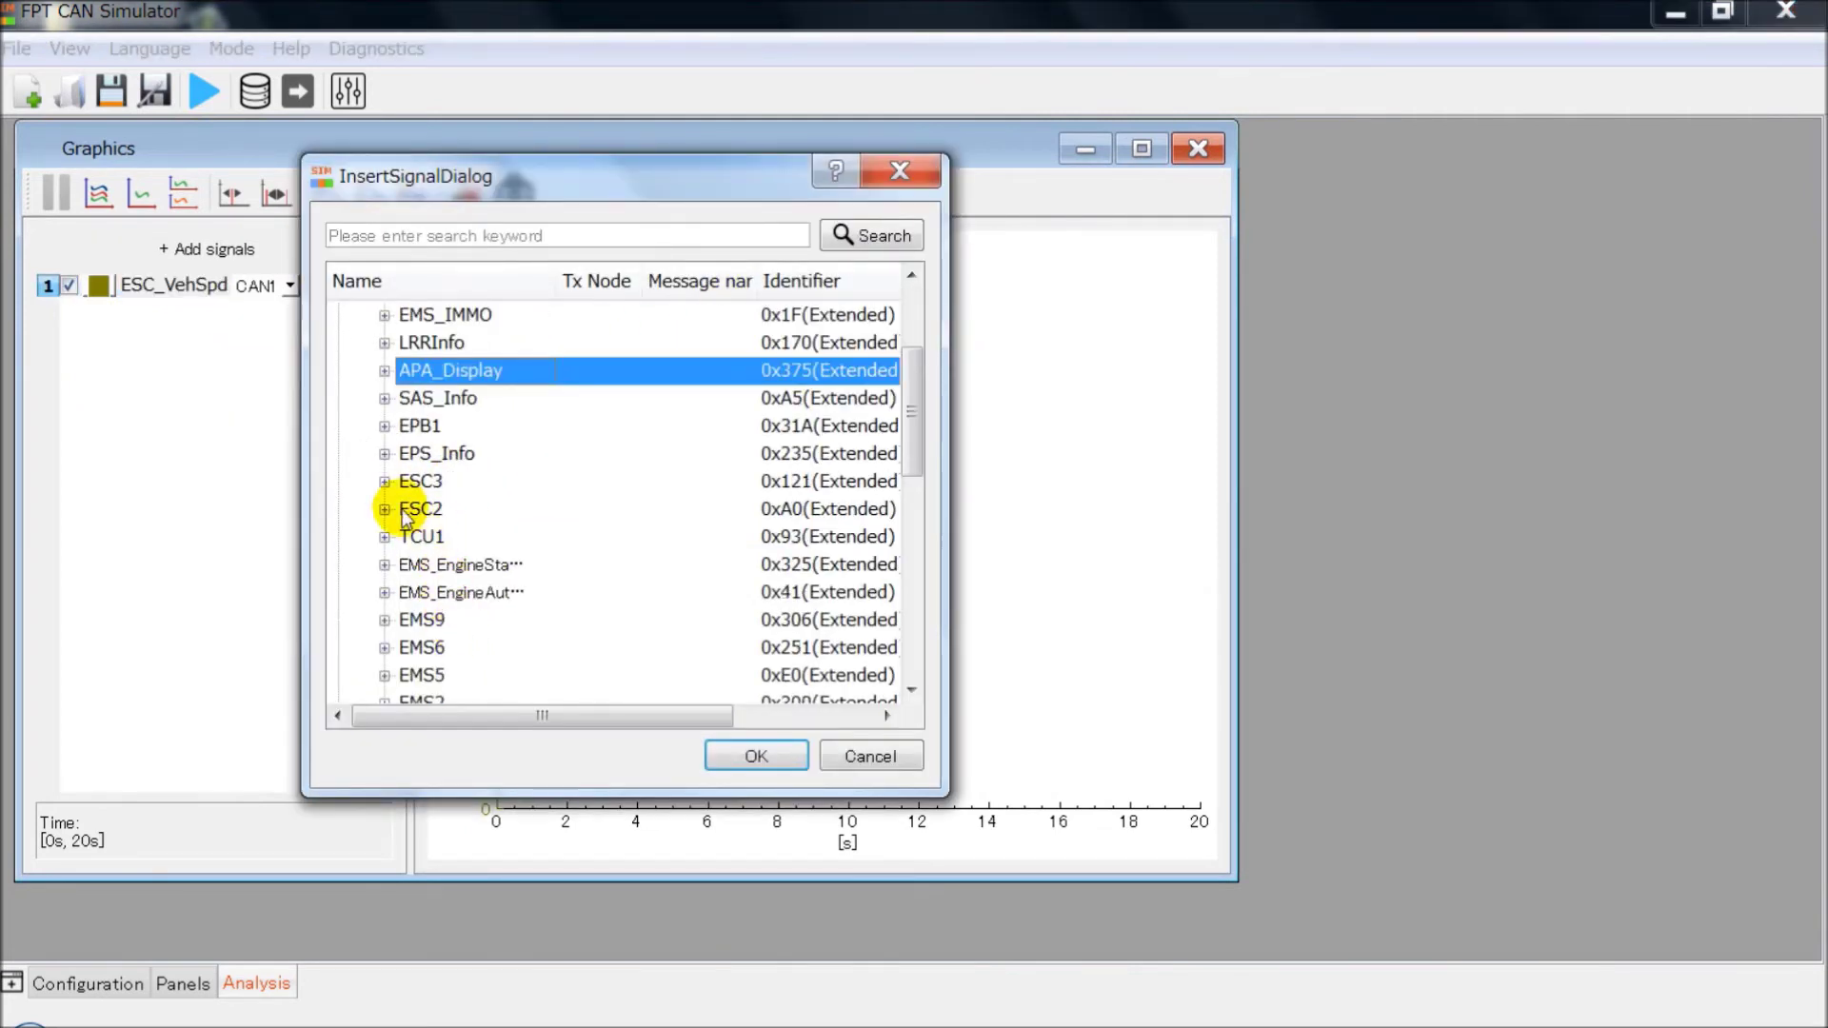
left_click(385, 620)
double_click(784, 536)
- Add the EMS_EngSpd signal of the EMS1 message to the Graphics window for CAN1, widening the name column
right_click(257, 372)
left_click(303, 385)
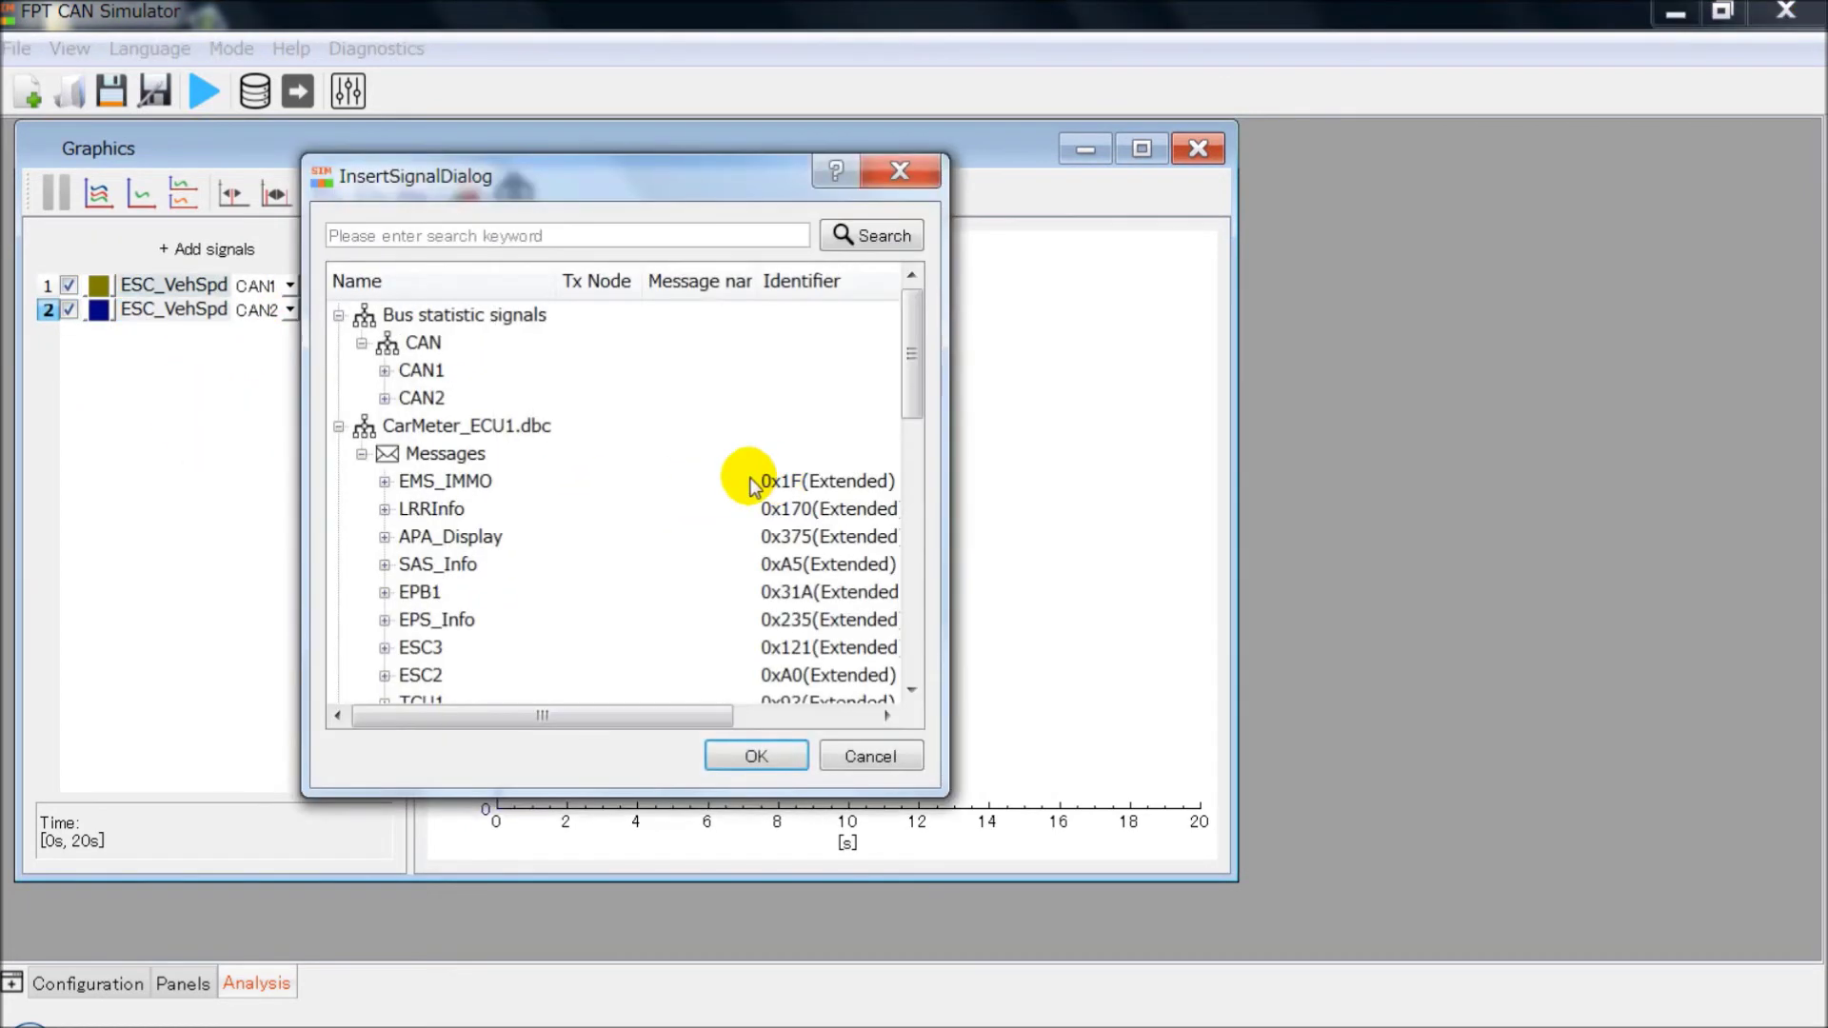
left_click(463, 633)
scroll(461, 620, "down", 5)
left_click(384, 480)
left_click(491, 509)
left_click_drag(550, 281, 657, 281)
double_click(457, 533)
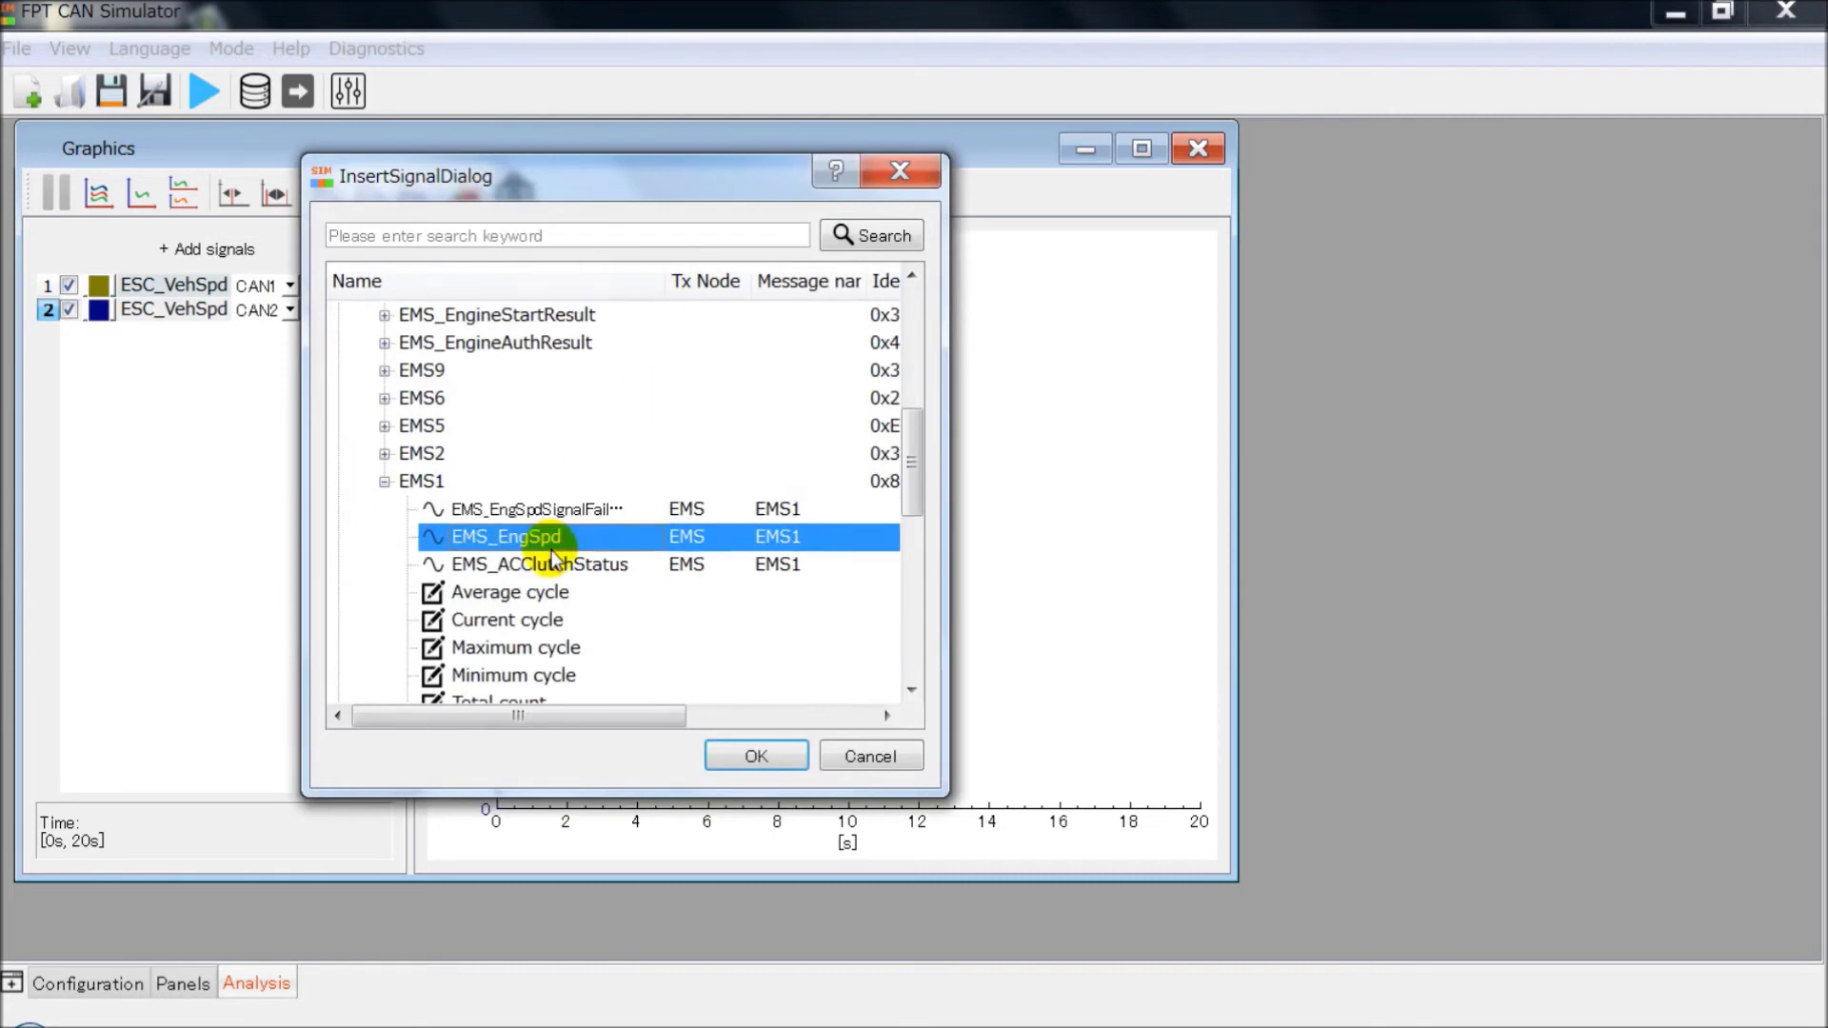
left_click(338, 374)
- Add a second EMS_EngSpd signal to the Graphics window for CAN2
right_click(157, 376)
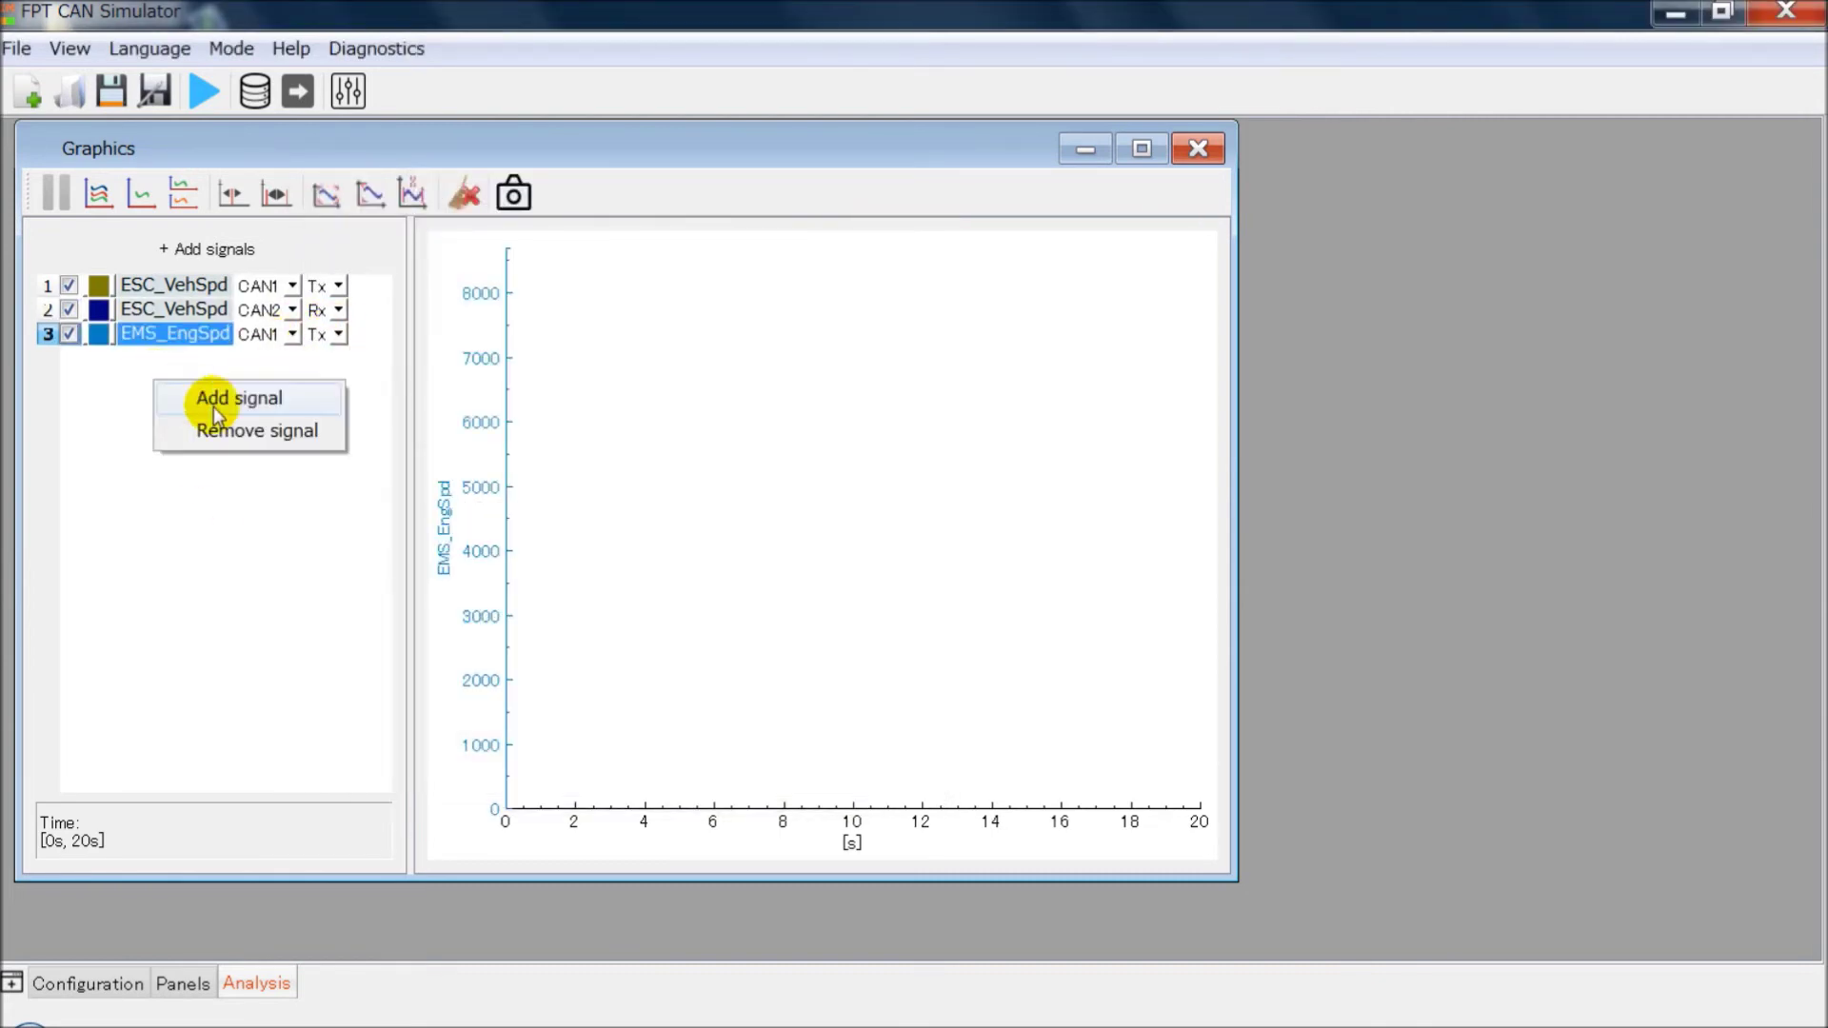
left_click(212, 391)
scroll(481, 498, "down", 5)
left_click(384, 509)
left_click(490, 564)
left_click(727, 762)
left_click(290, 358)
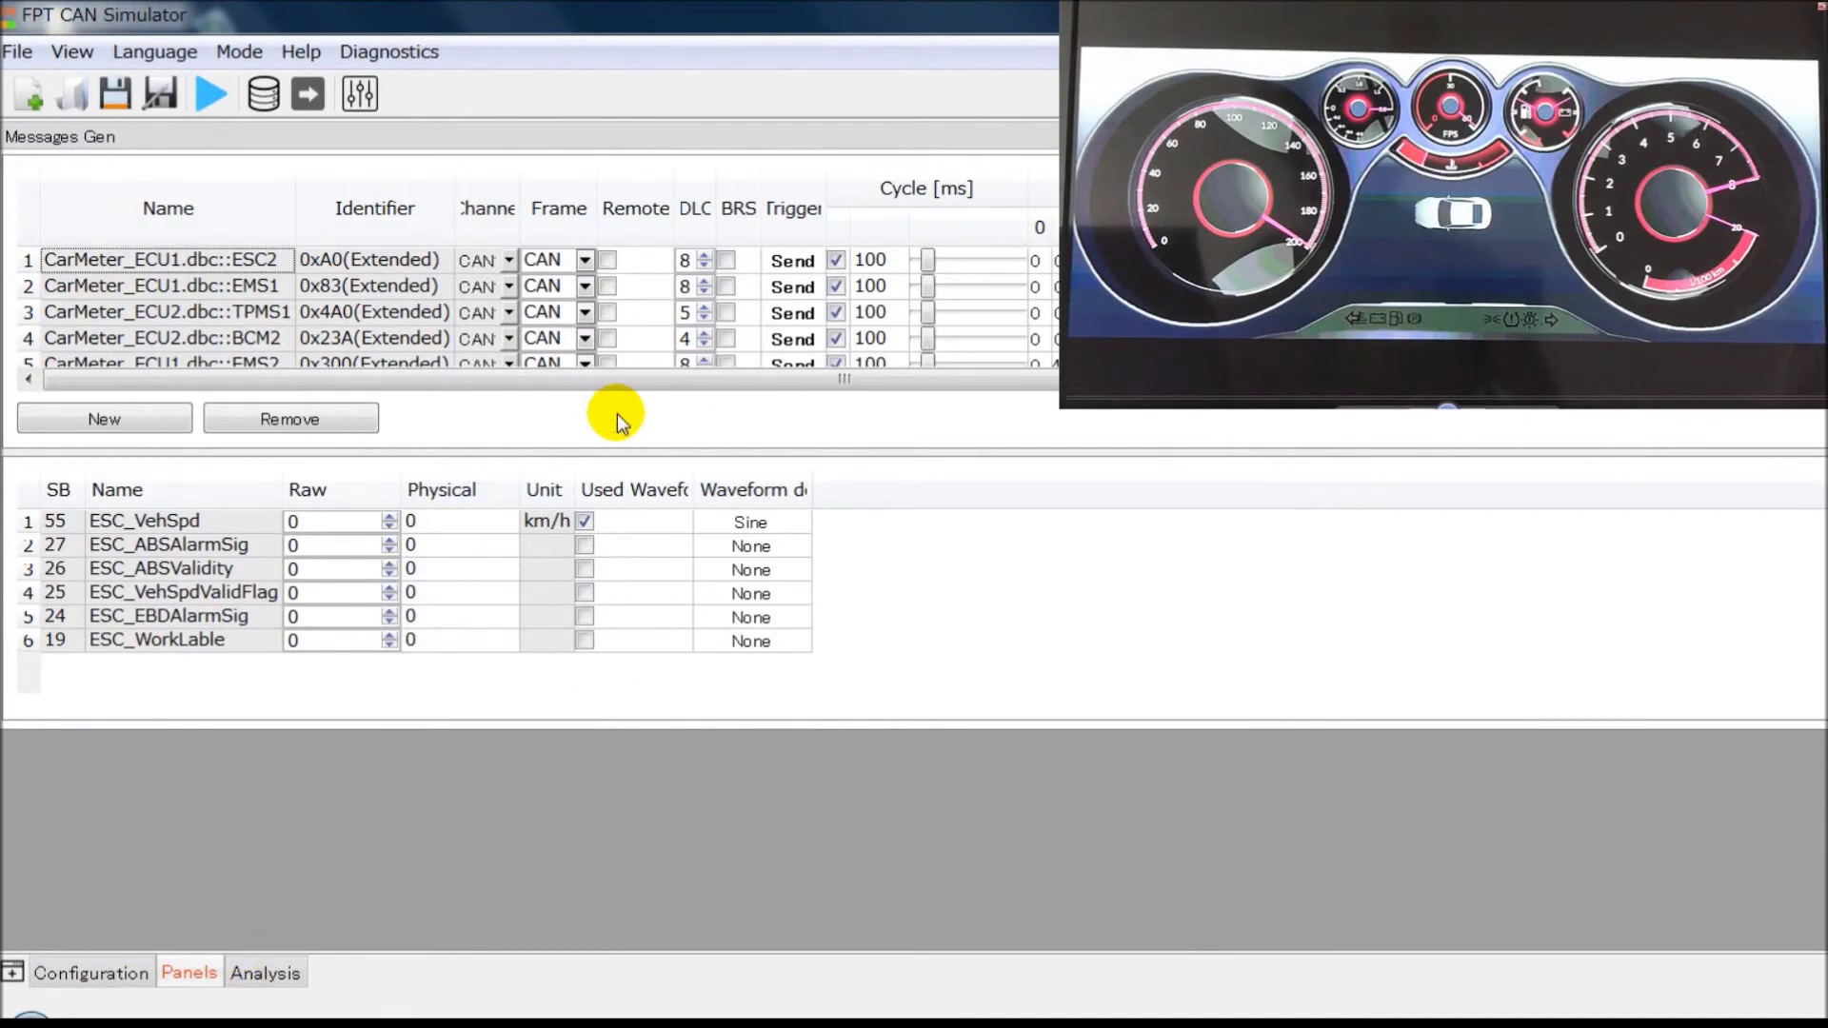
- Show the Analysis desktop and start the simulation
left_click(265, 973)
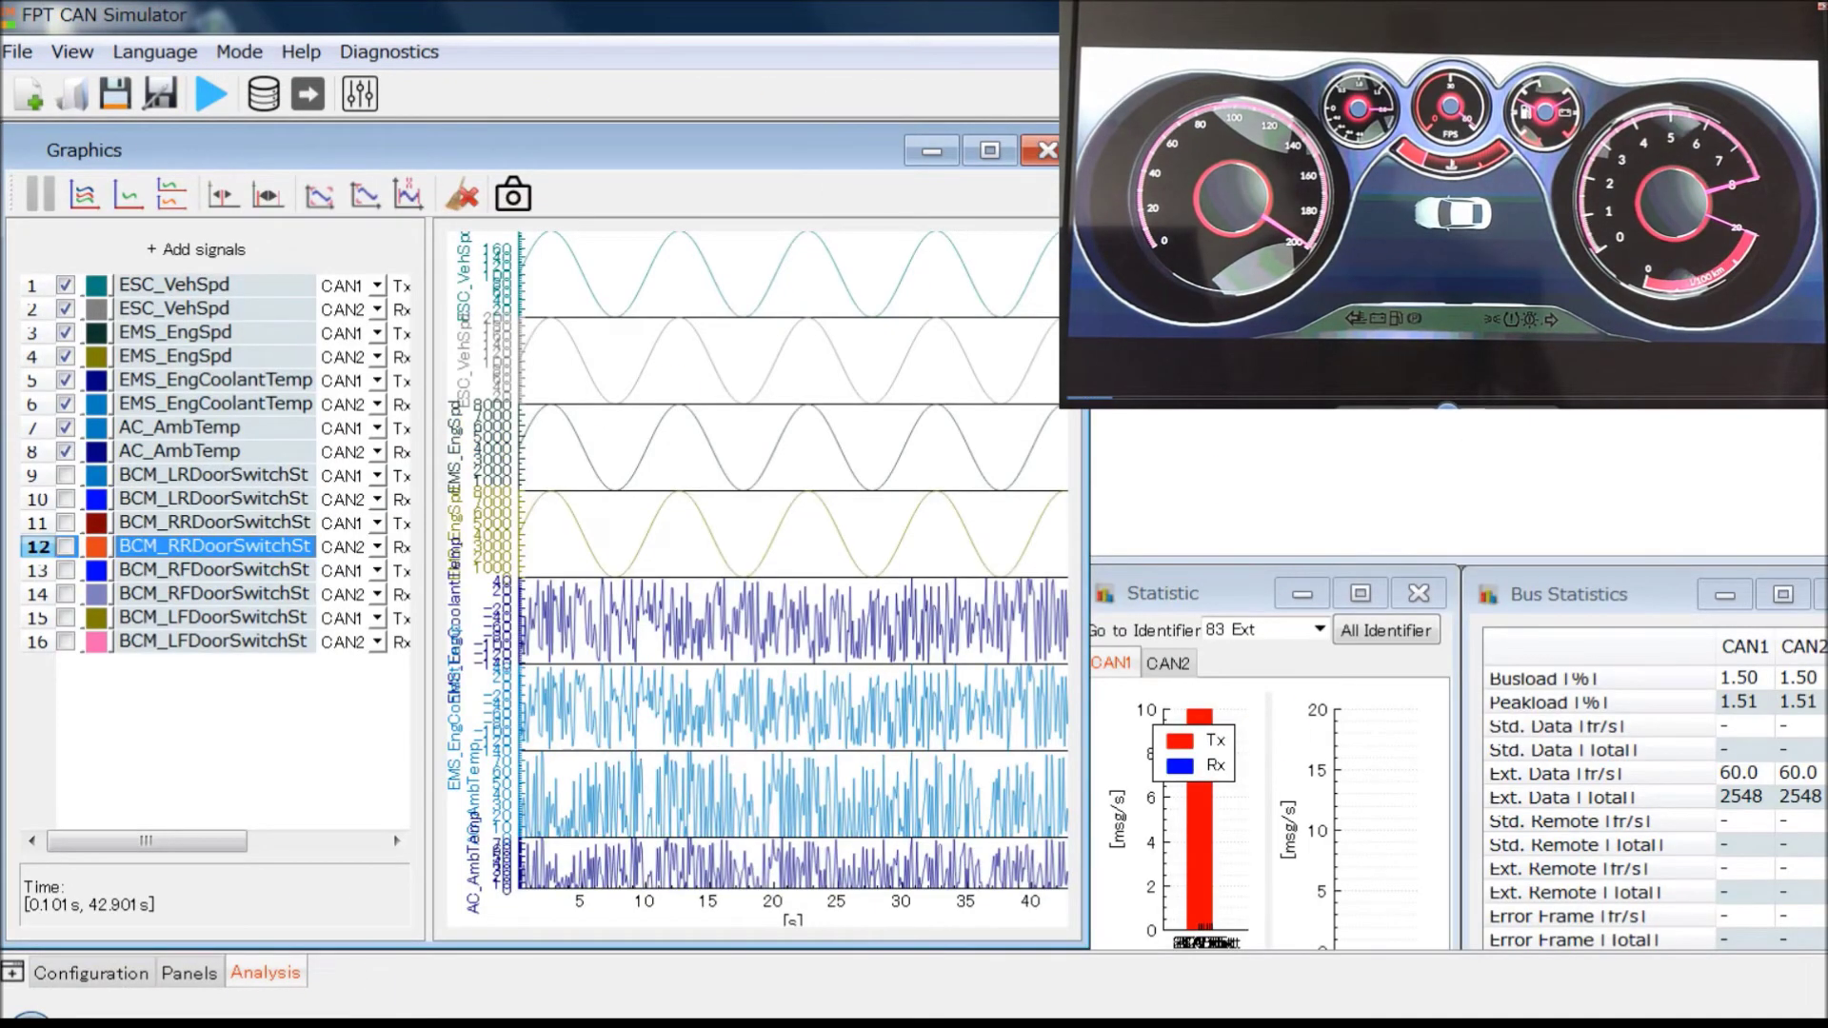
left_click(203, 107)
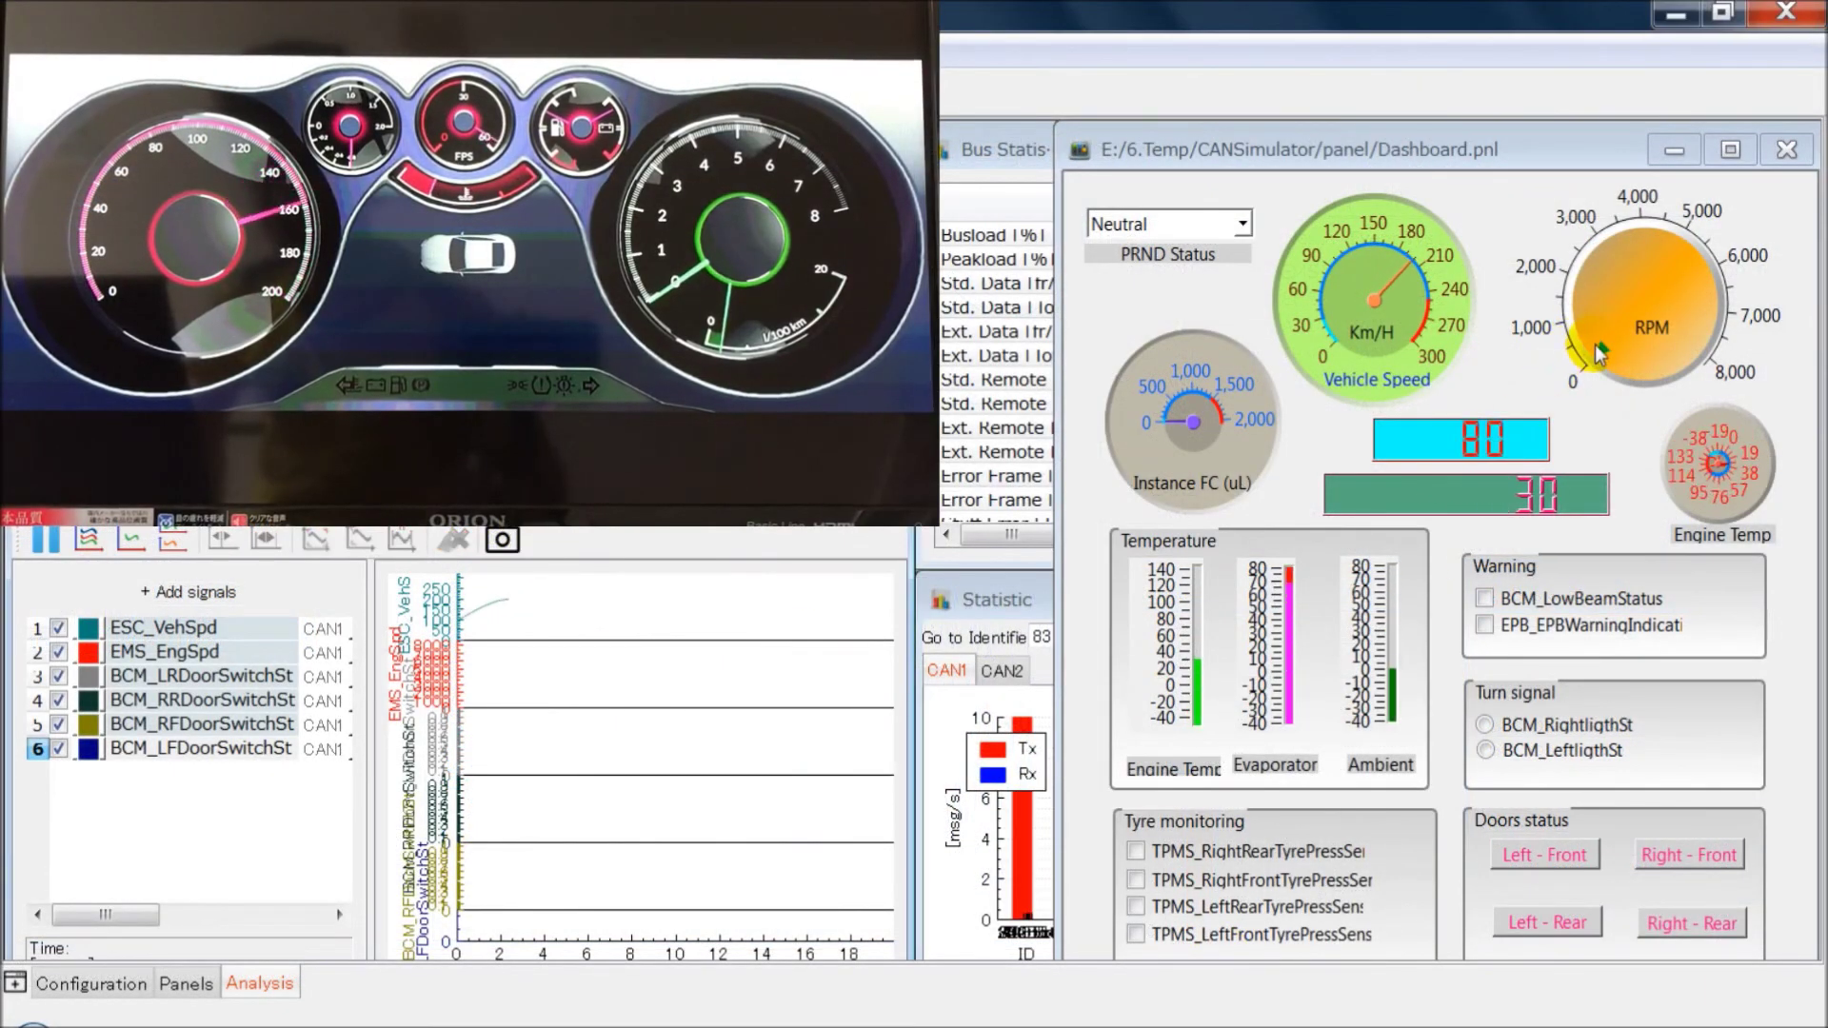
- Turn up the RPM knob on the Dashboard panel and operate the Right - Front and Left - Rear door switches
mouse_move(1596, 345)
left_mouse_down()
mouse_move(1573, 276)
mouse_move(1664, 227)
mouse_move(1711, 333)
mouse_move(1712, 309)
mouse_move(1647, 253)
mouse_move(1615, 289)
mouse_move(1614, 334)
left_mouse_up()
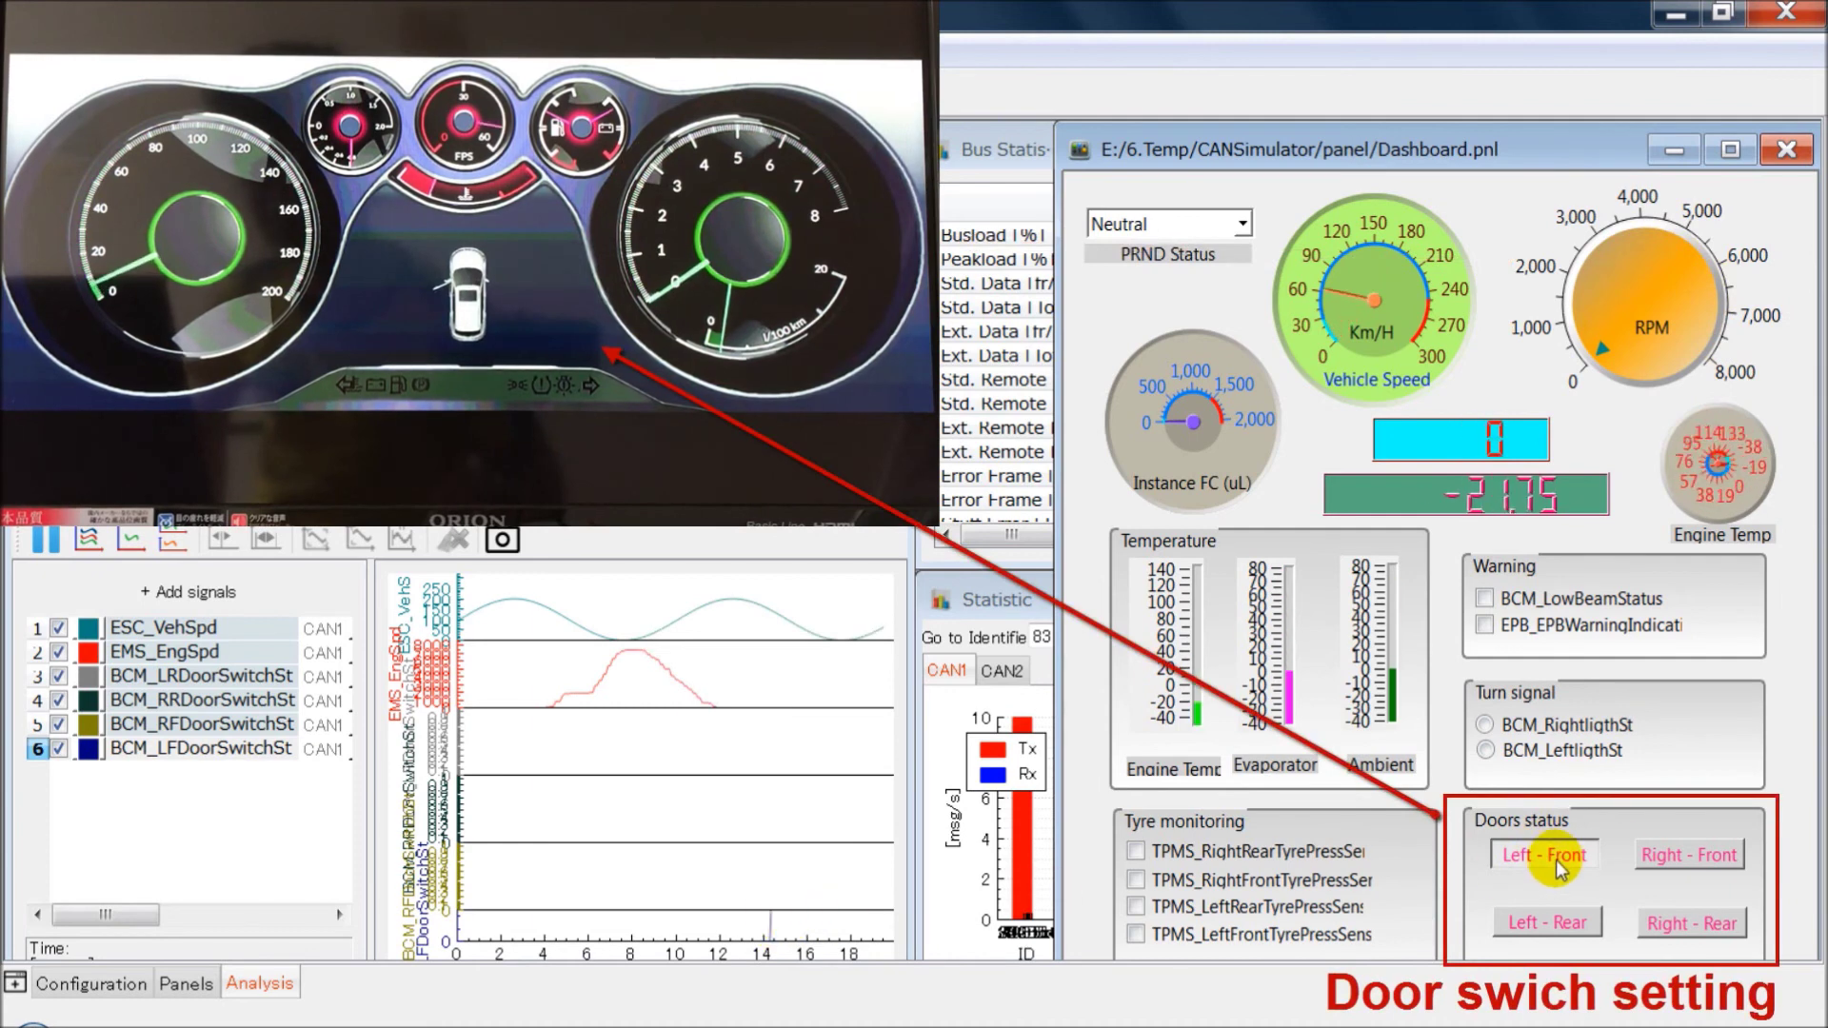
left_click(1681, 857)
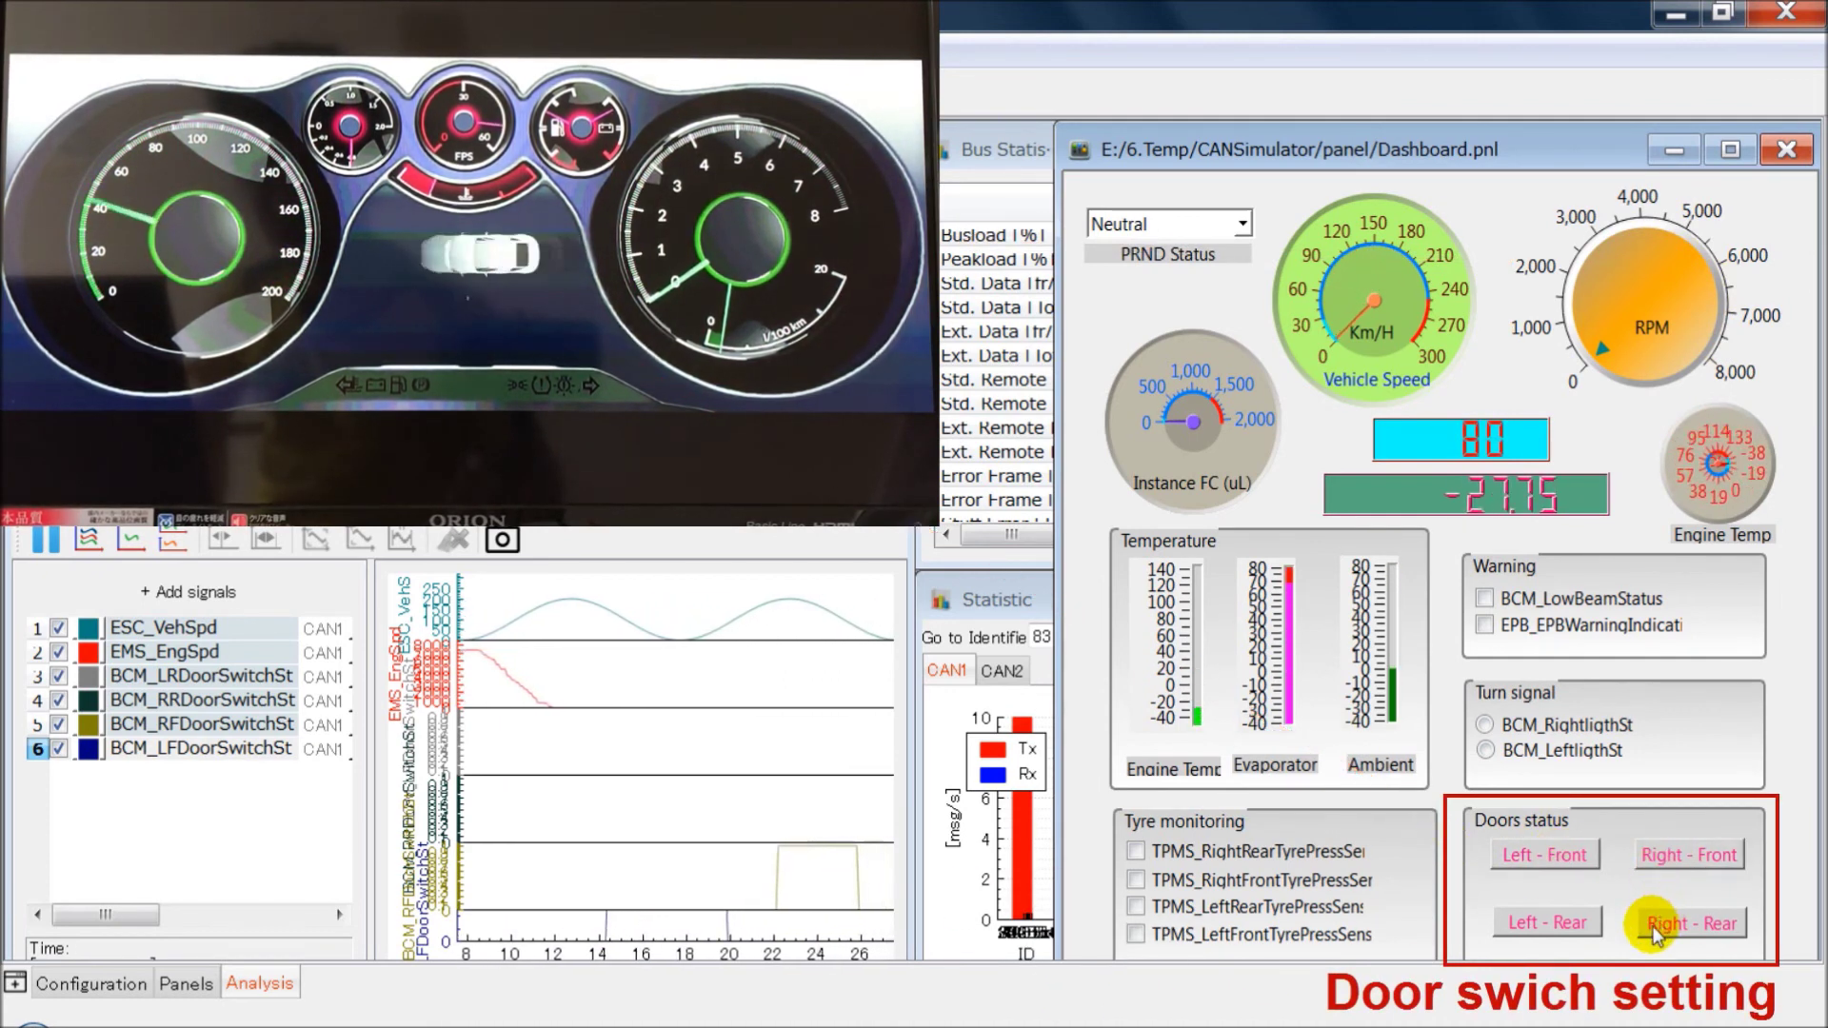
left_click(1540, 925)
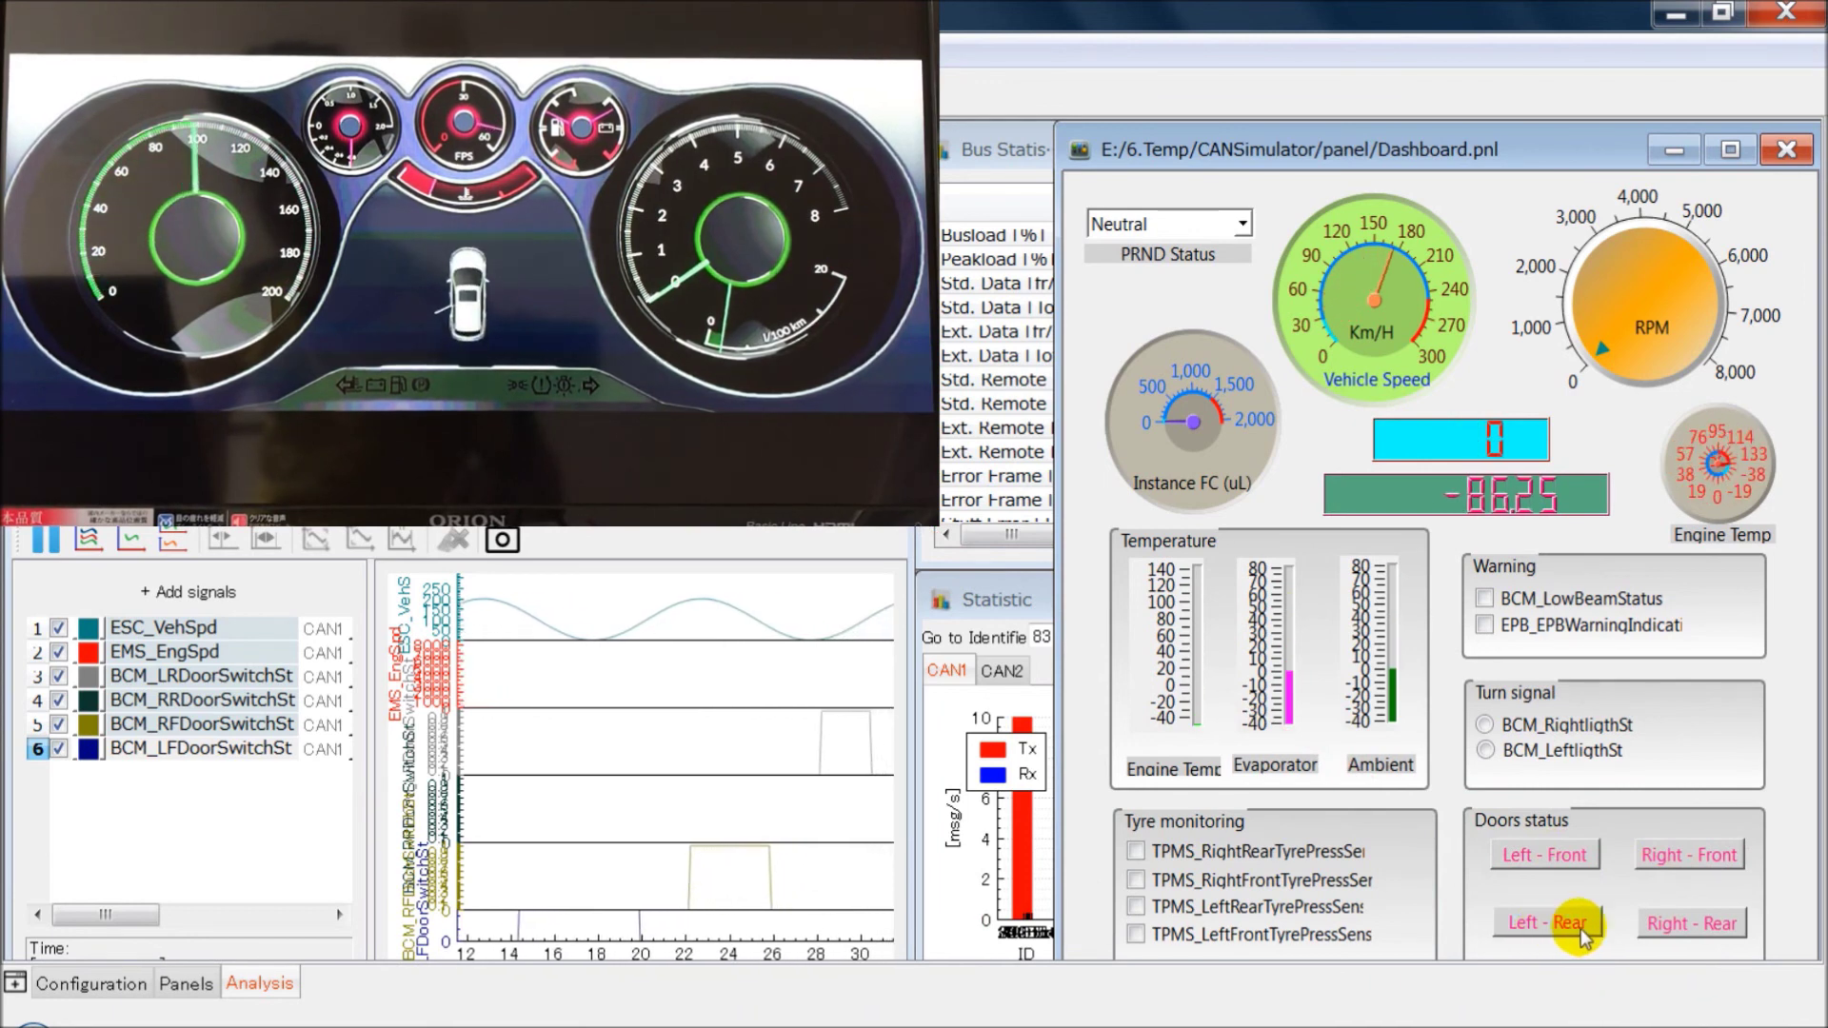